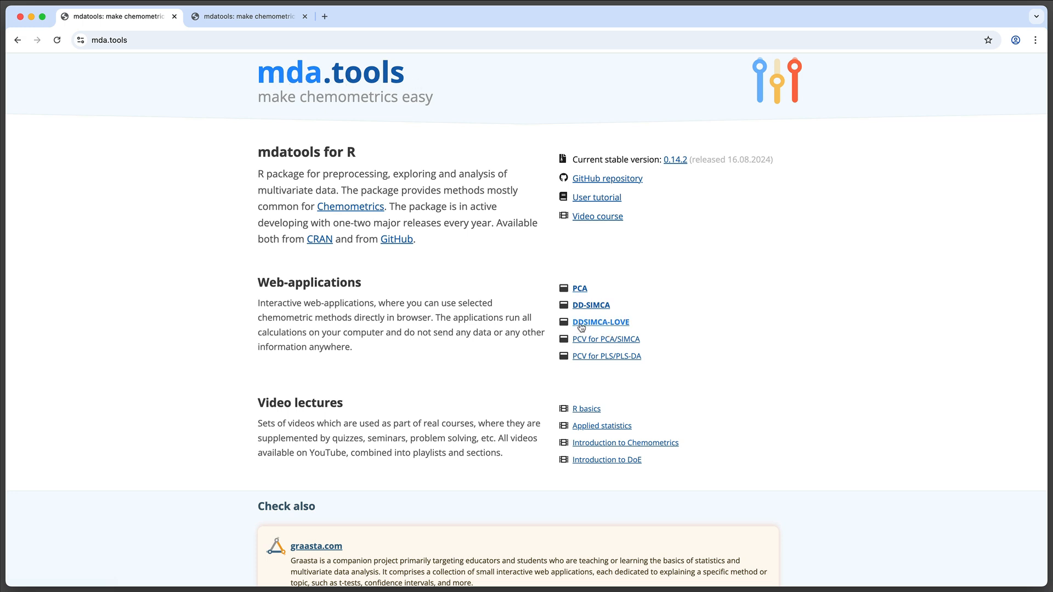
Open the DDSIMCA-LOVE web application and briefly view its reference paper before returning to the app
click(609, 327)
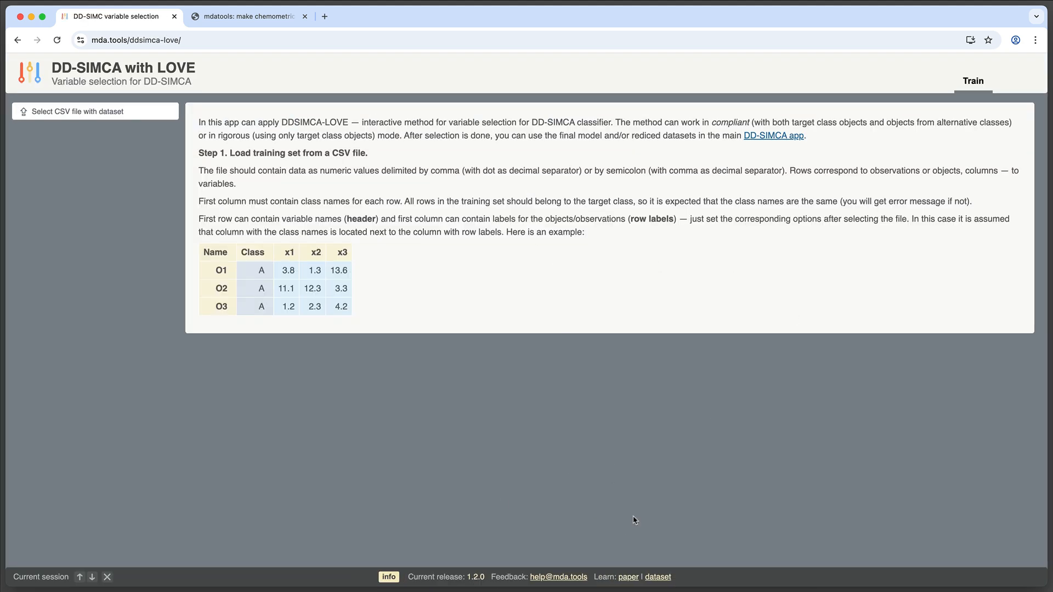
click(628, 576)
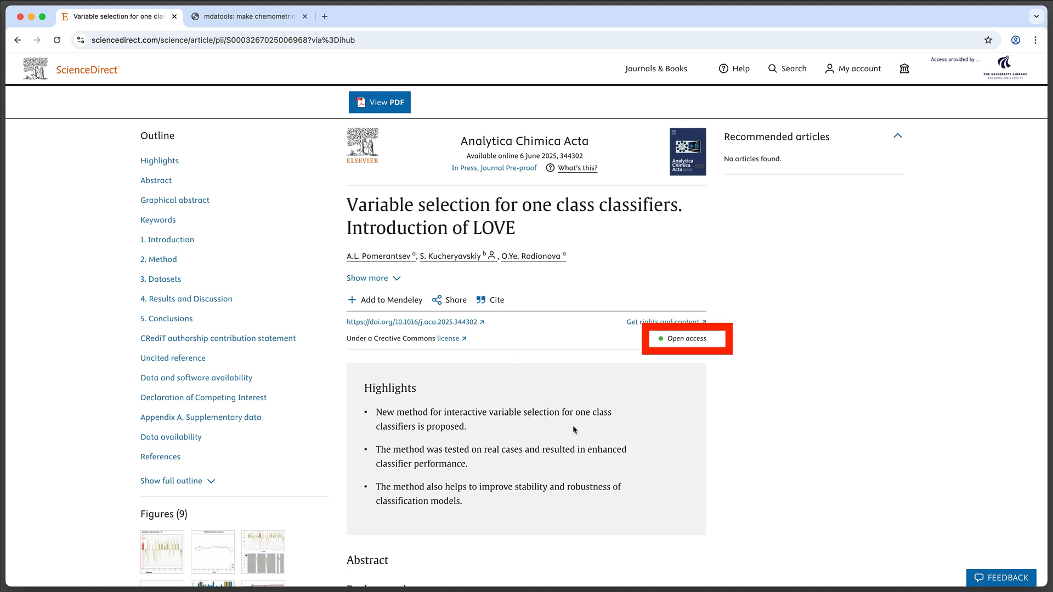
key(super+bracketleft)
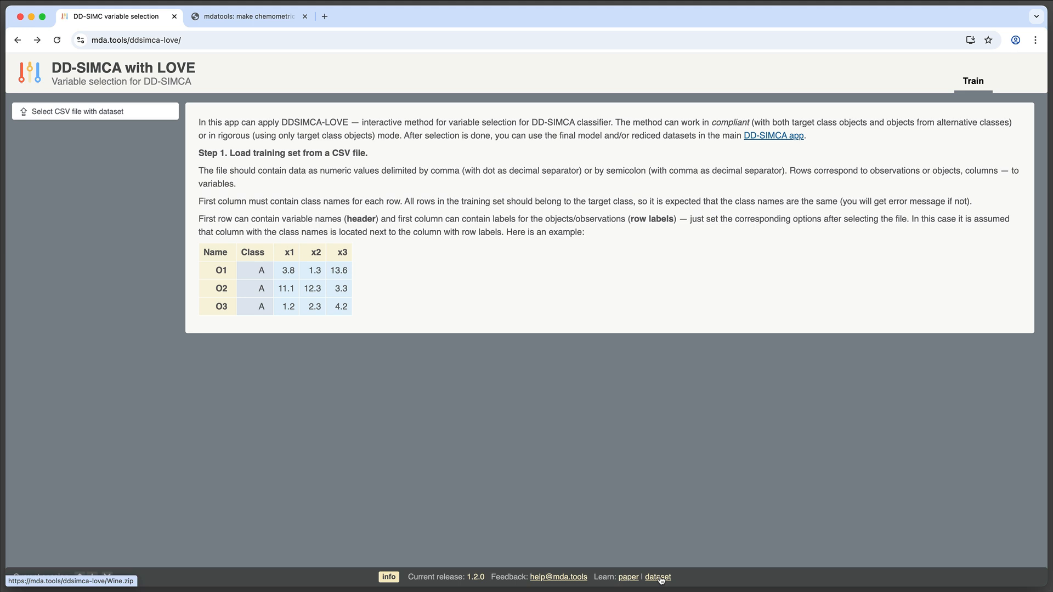
Download the Wine.zip example dataset, switch to Finder, unzip it and open the Wine folder
click(661, 580)
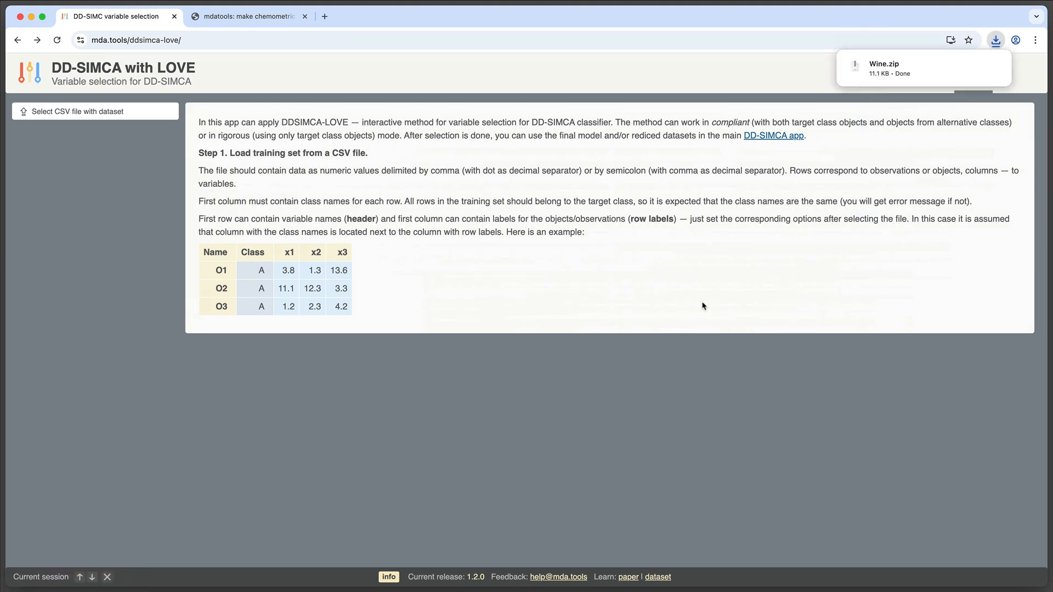
key(super+Tab)
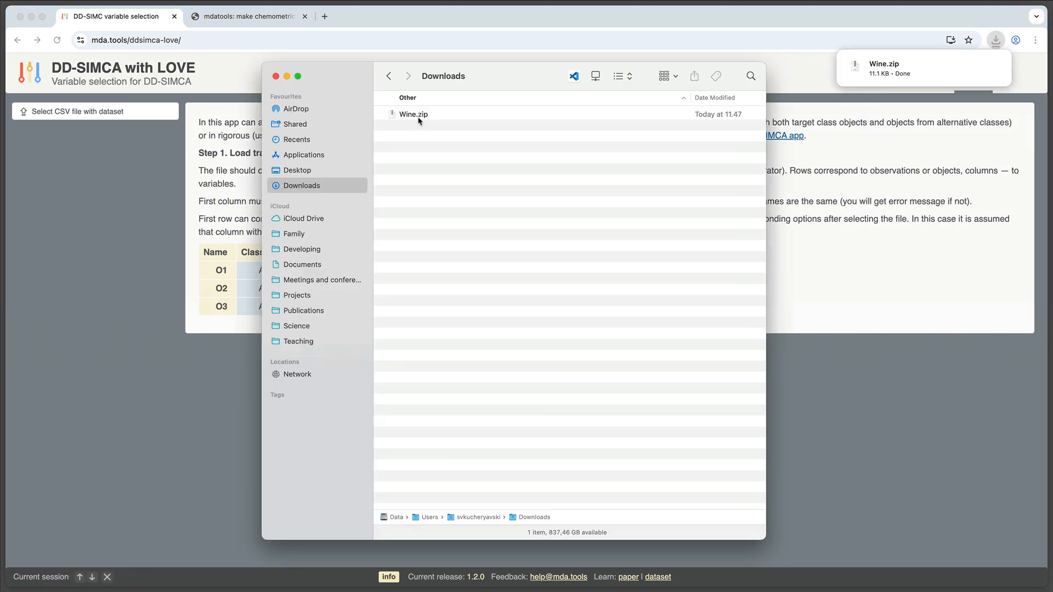
double_click(419, 120)
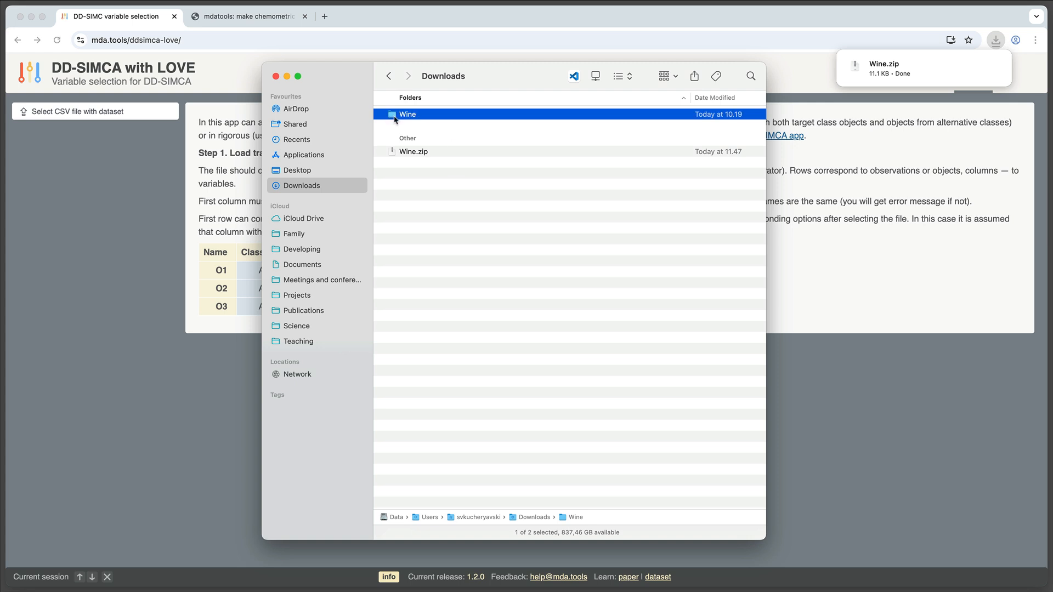
double_click(395, 115)
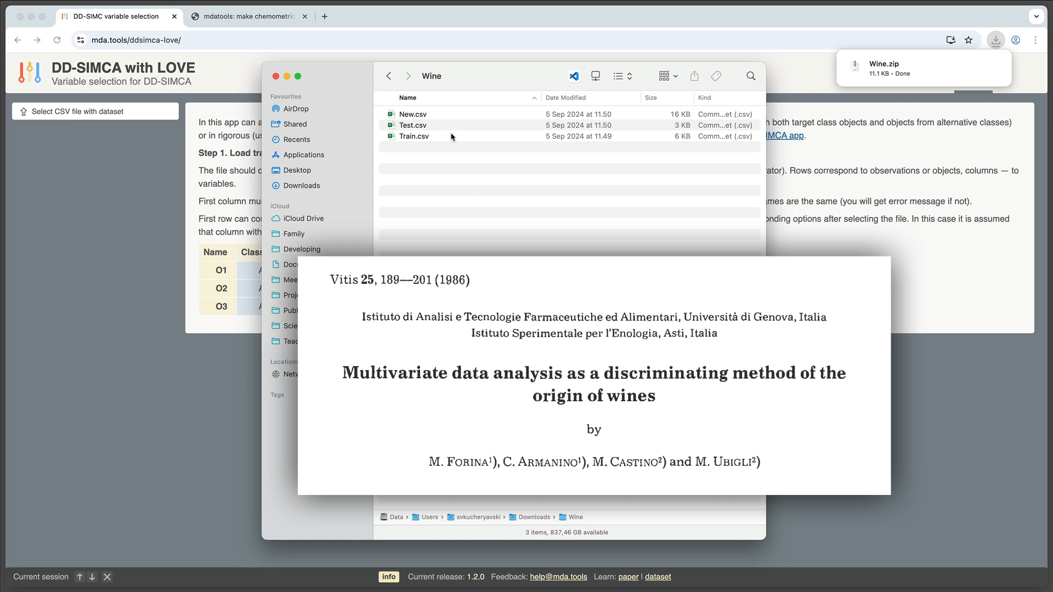
Preview the contents of Train.csv, Test.csv and New.csv in the Wine folder, then close the Finder window
click(419, 137)
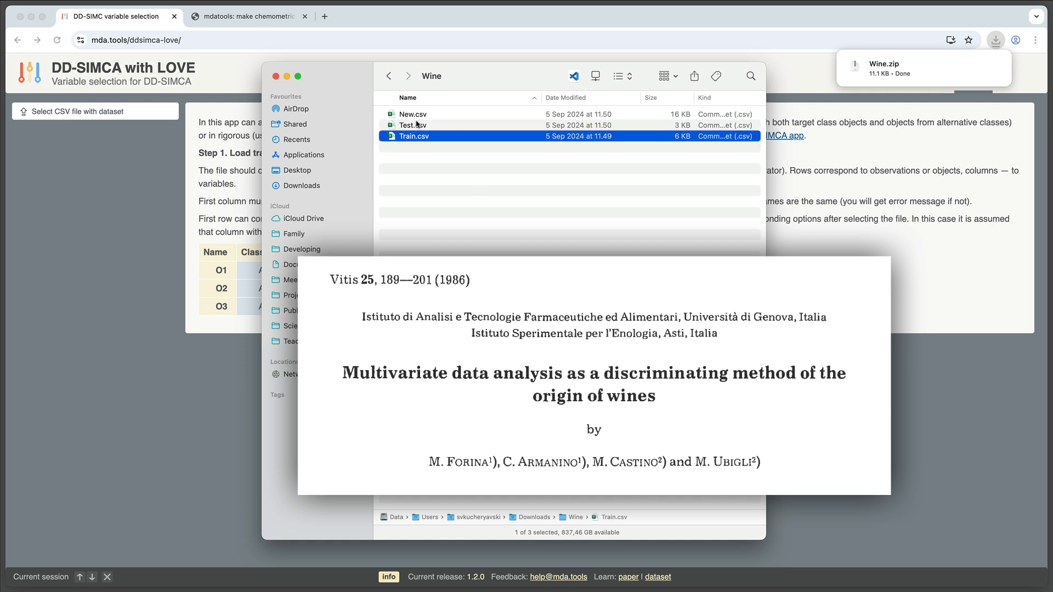
click(416, 125)
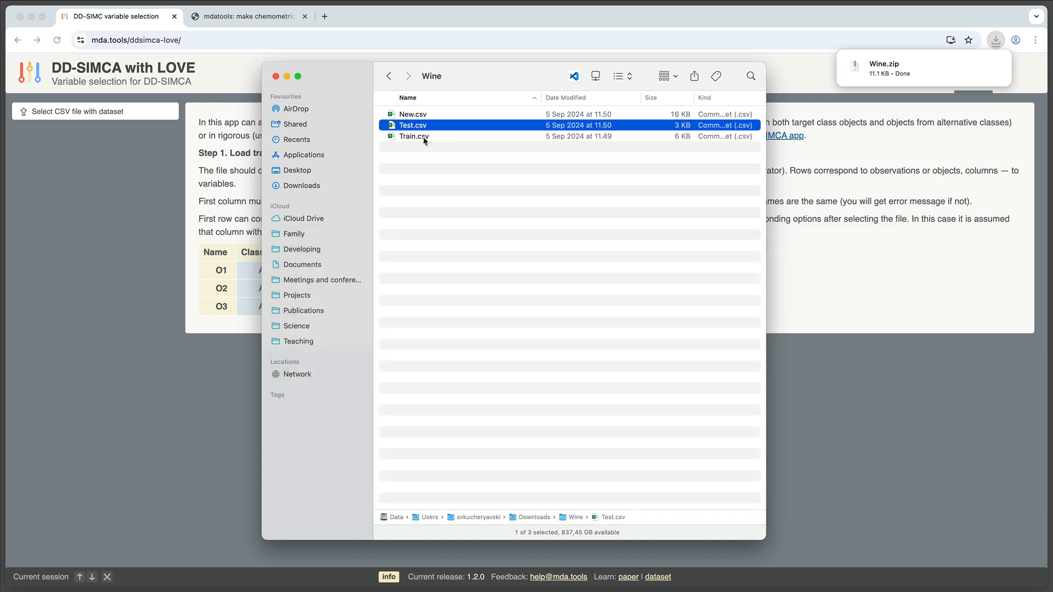
click(424, 137)
click(421, 126)
click(422, 114)
click(431, 138)
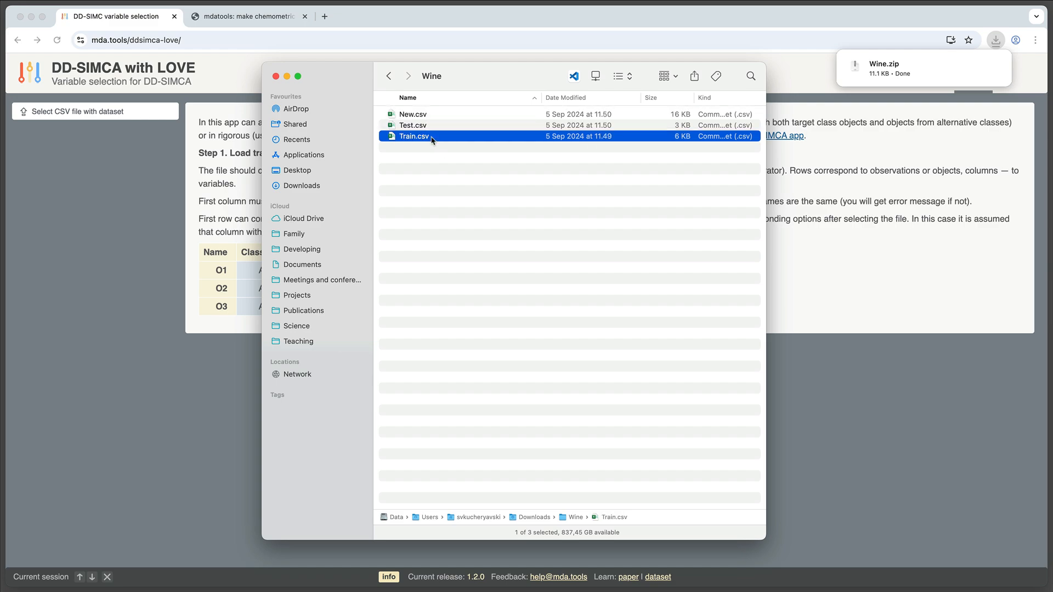
key(space)
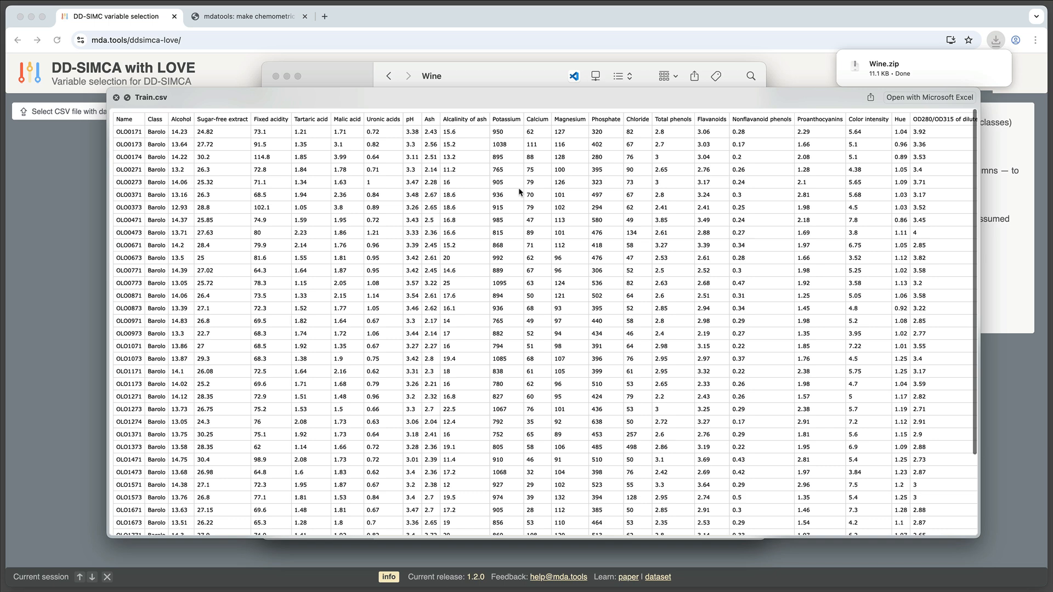
scroll(518, 192, right, 5)
scroll(518, 193, left, 5)
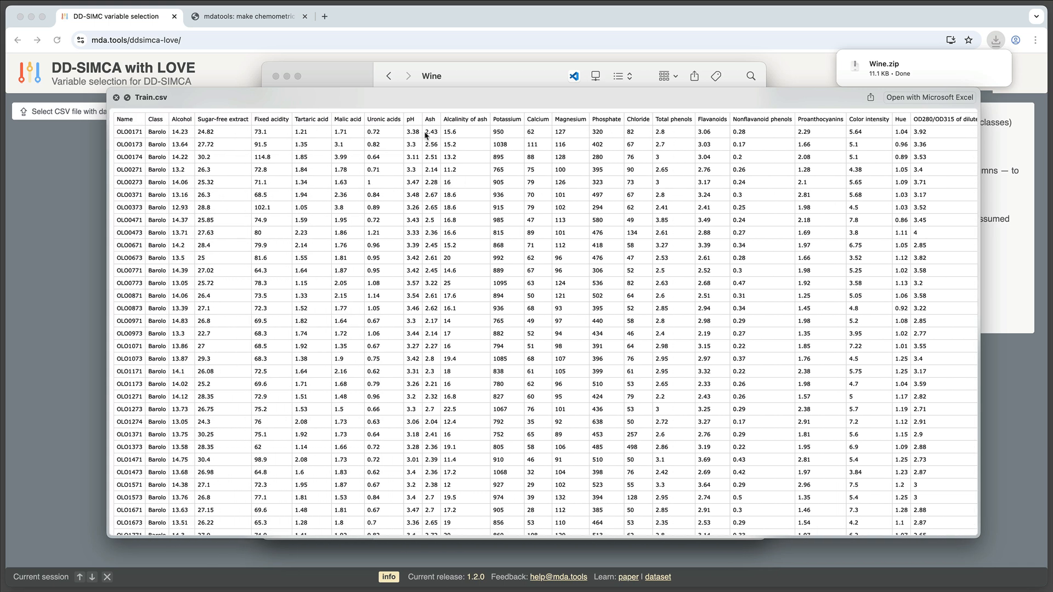
click(116, 98)
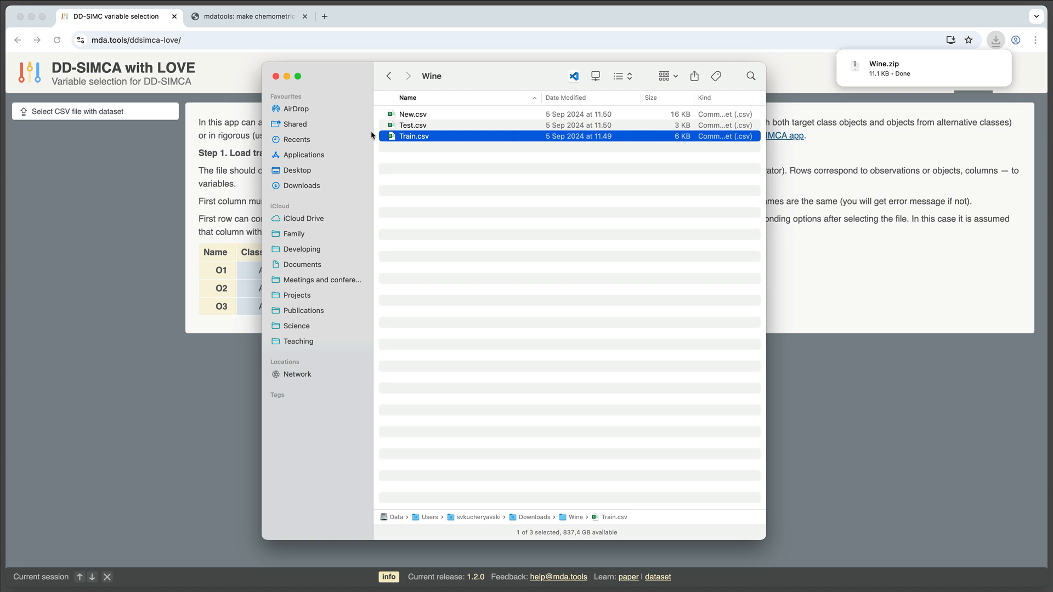
click(415, 126)
key(space)
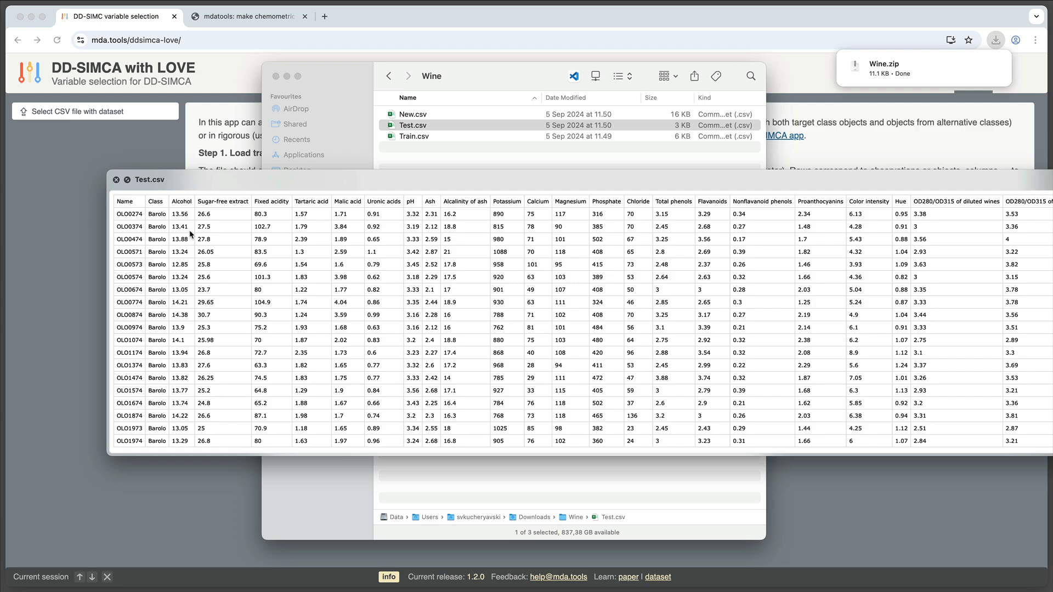
click(116, 180)
click(414, 115)
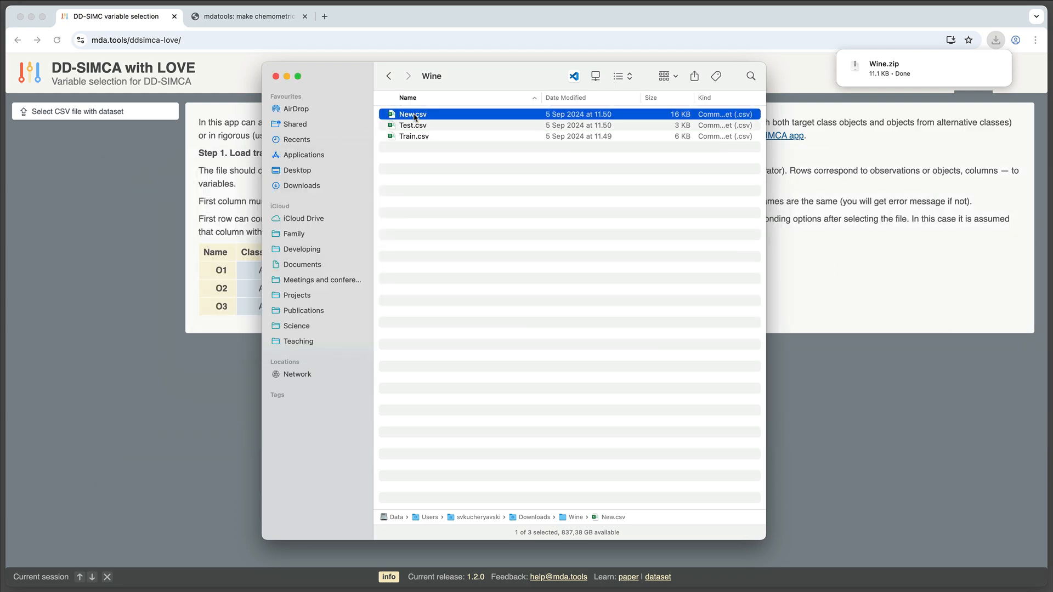
key(space)
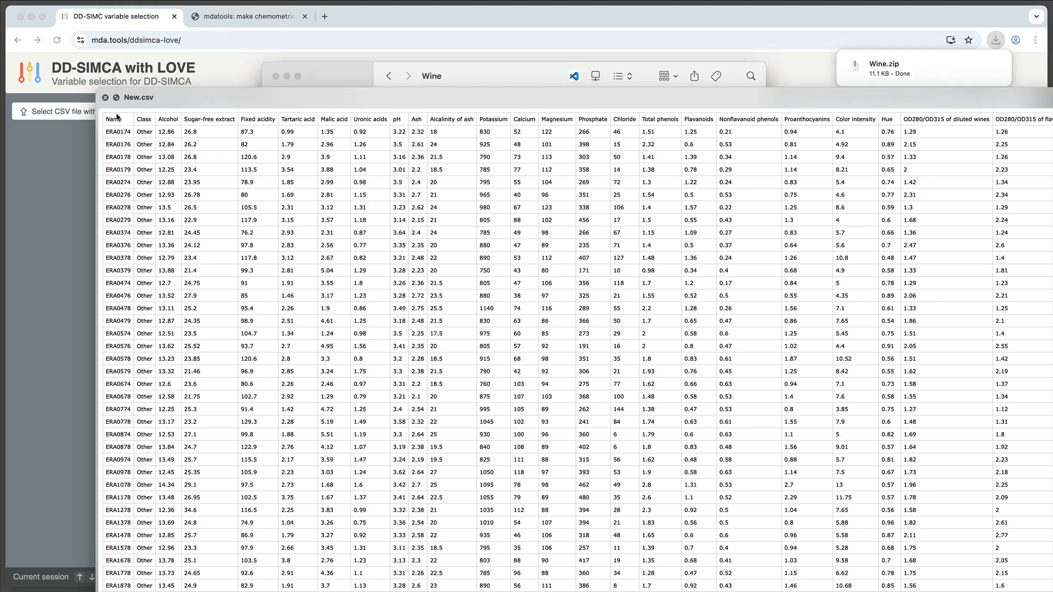
click(106, 98)
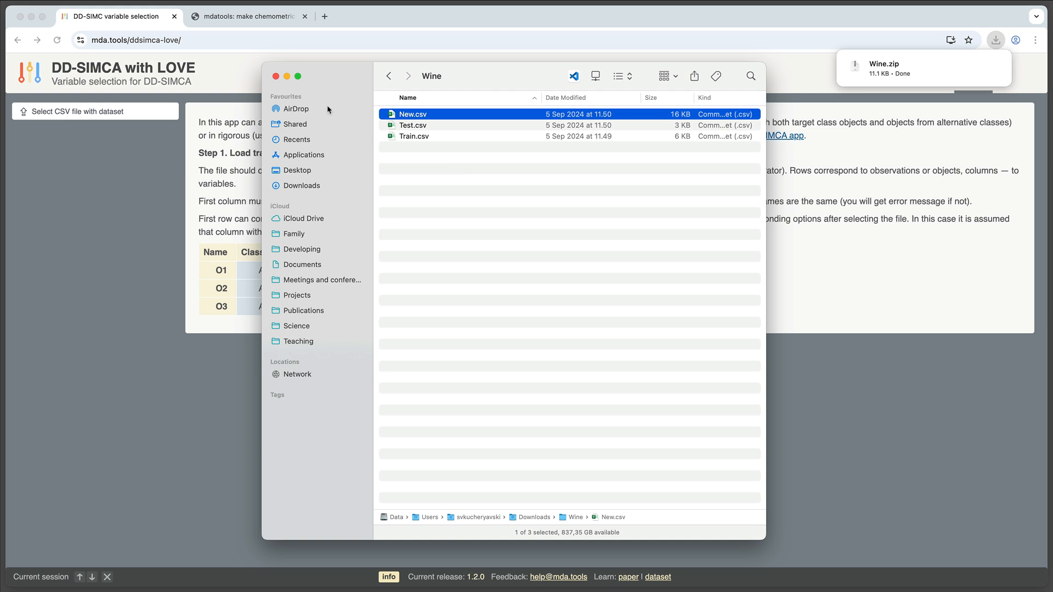
click(276, 76)
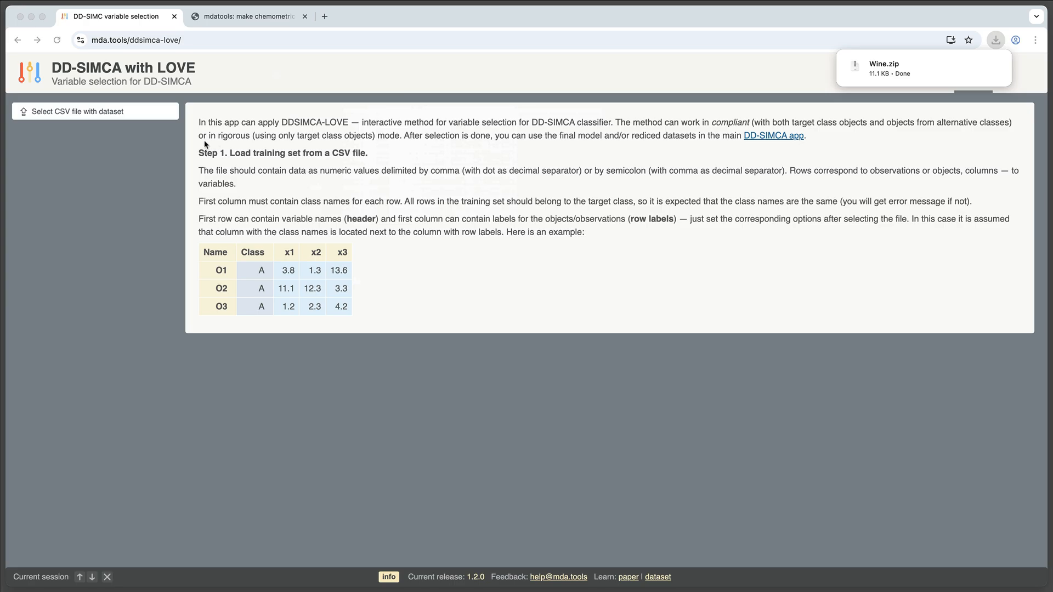
Load Train.csv as the training set with row labels and a header row
click(95, 111)
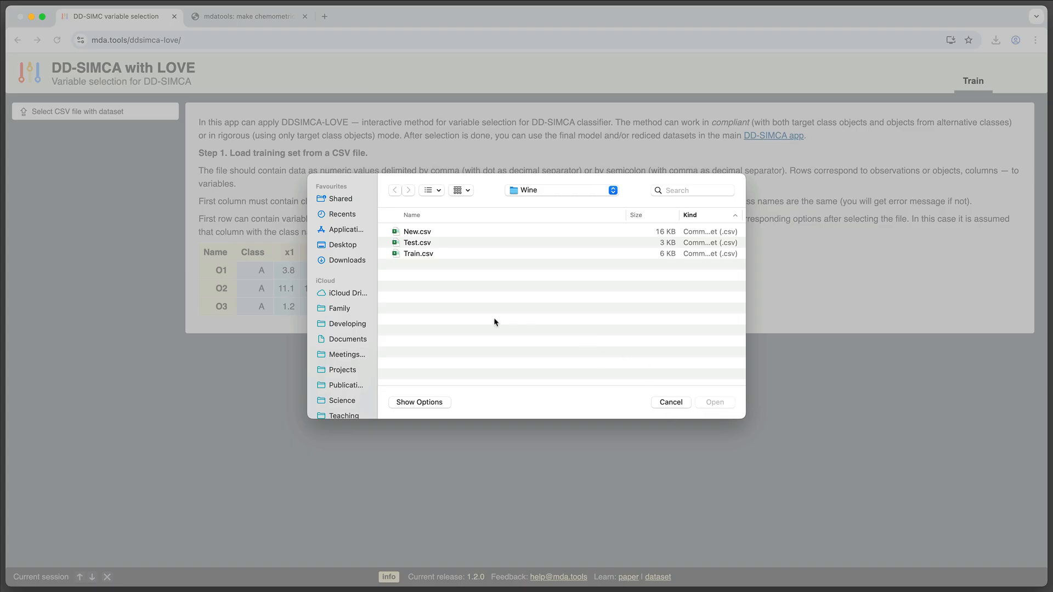
double_click(427, 254)
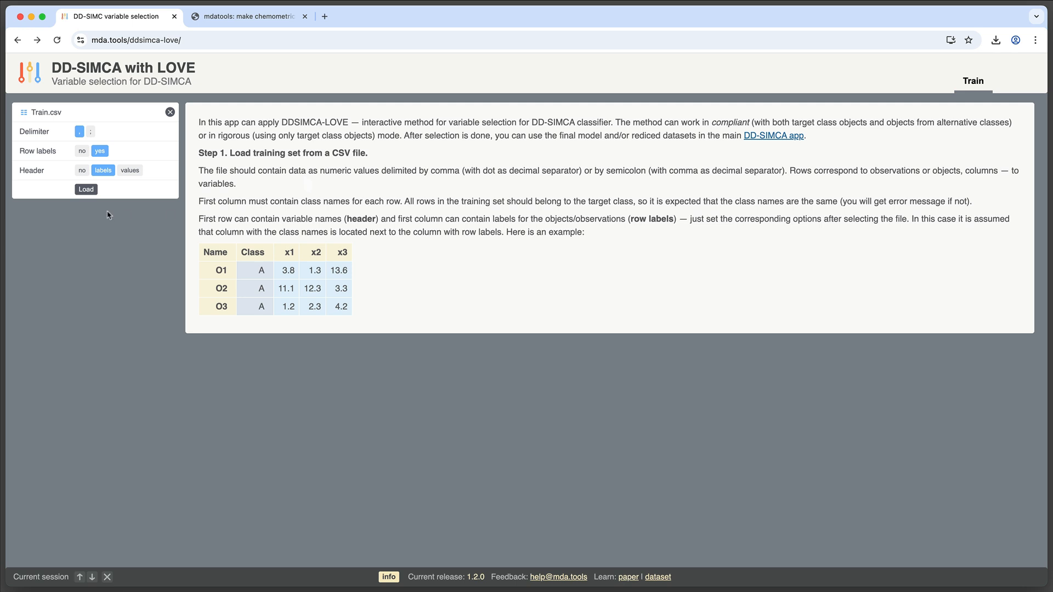
click(86, 190)
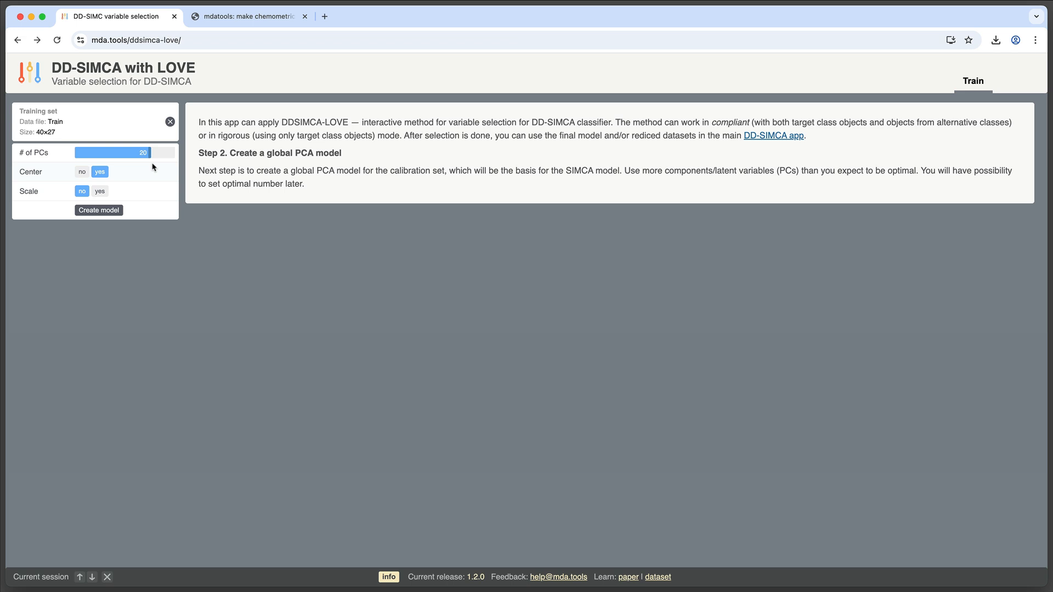
Create a global PCA model with 20 PCs, centered and scaled
click(99, 192)
click(115, 215)
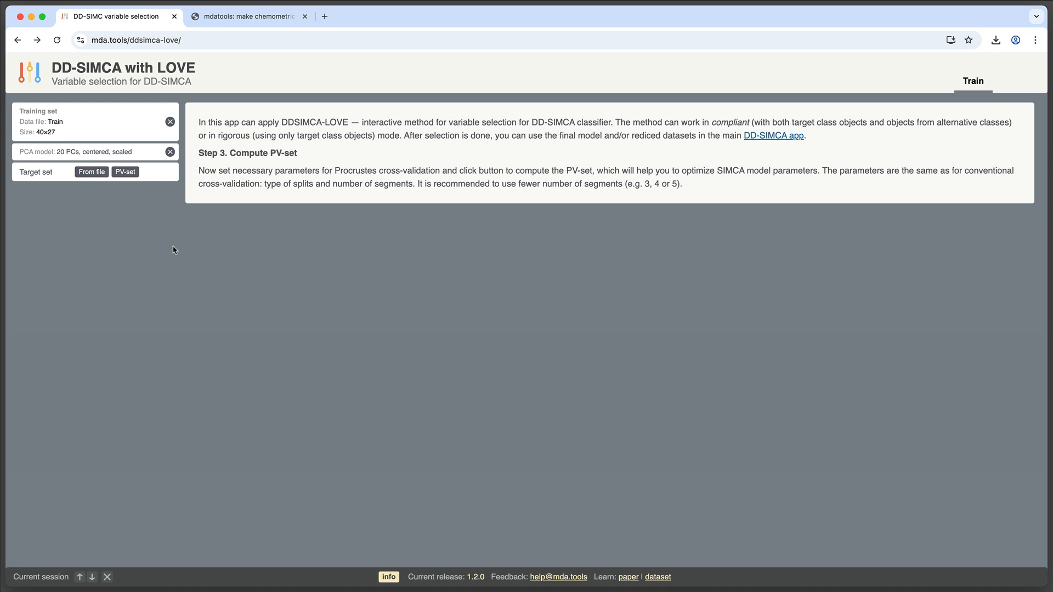
Load Test.csv from file as the target test set
click(90, 172)
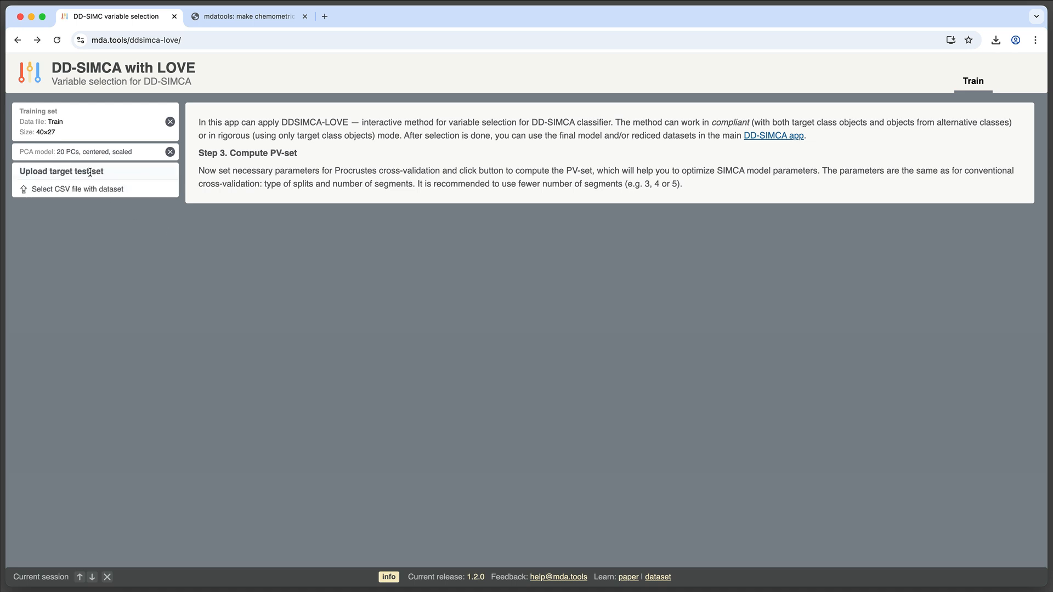
click(57, 193)
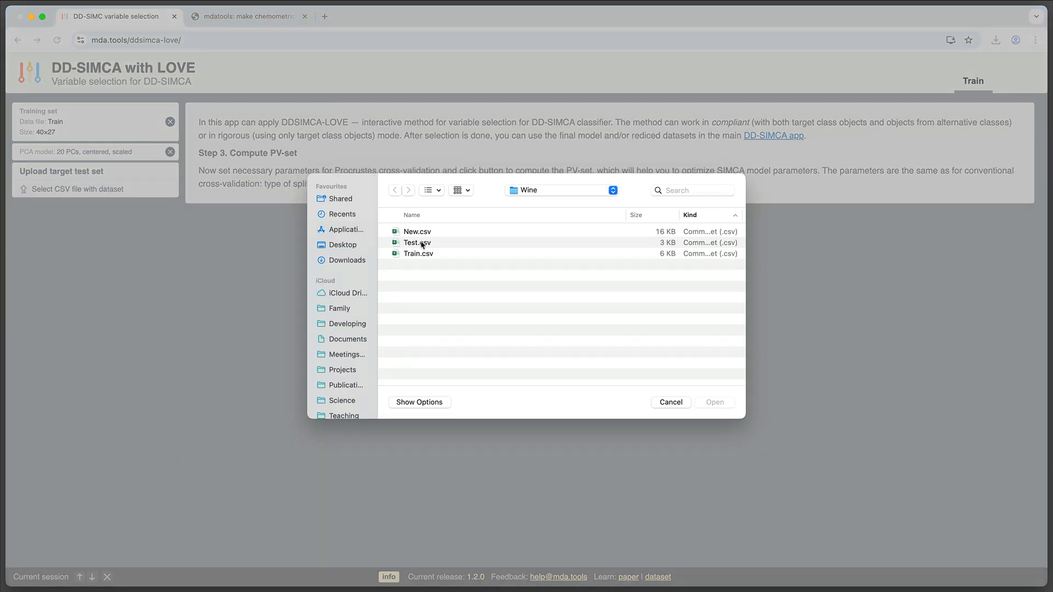
double_click(422, 243)
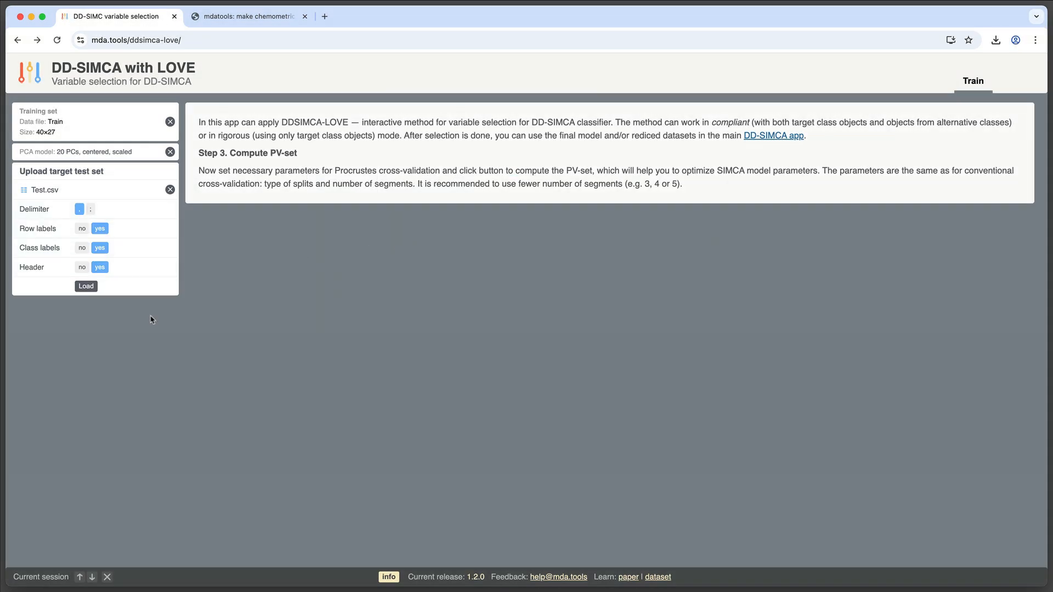
click(88, 288)
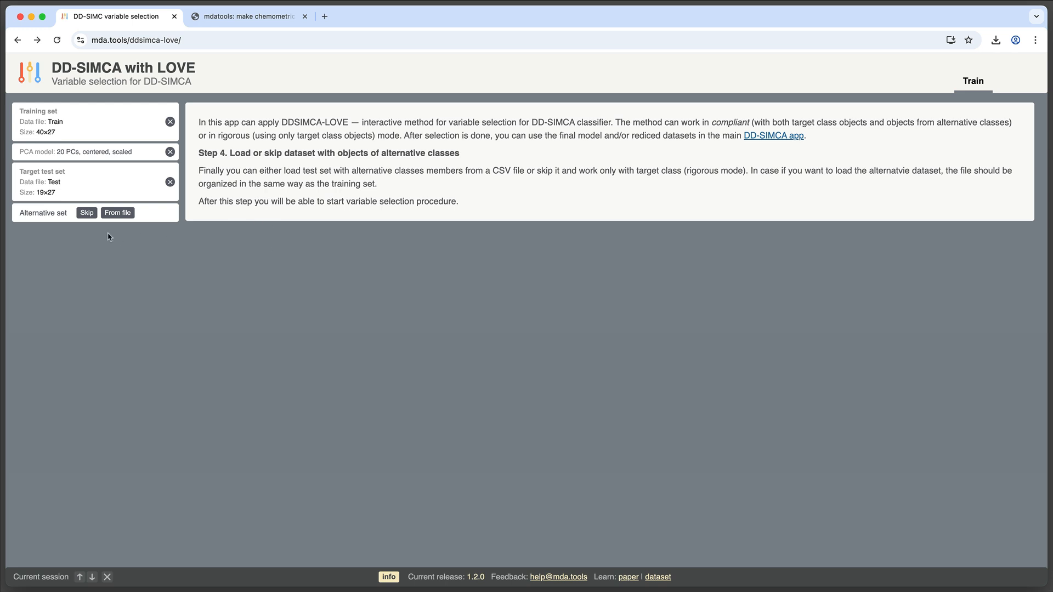
Load New.csv from file as the alternative test set
click(87, 213)
click(115, 214)
click(118, 230)
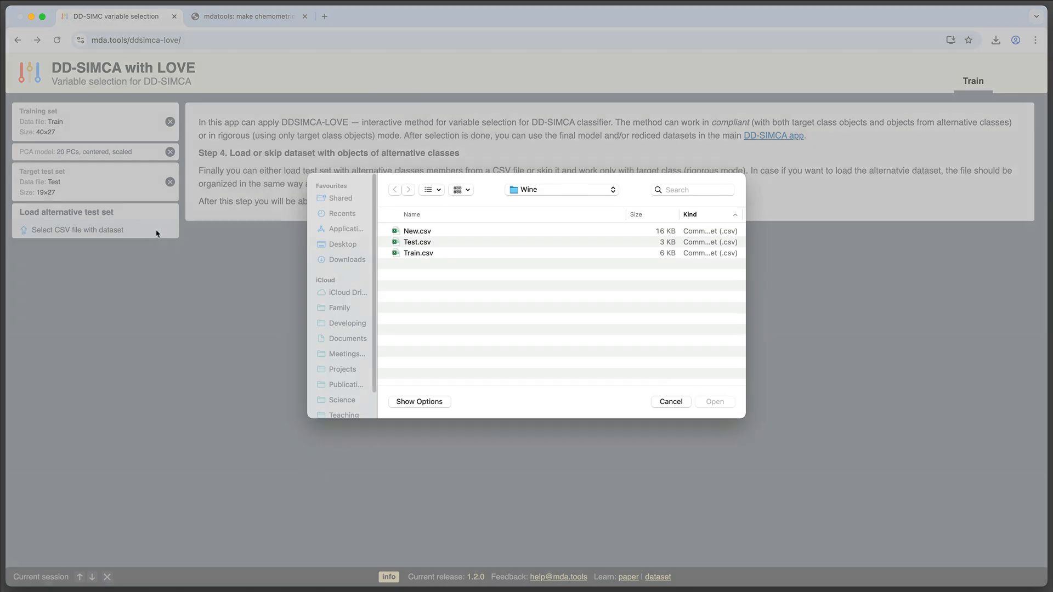
double_click(425, 232)
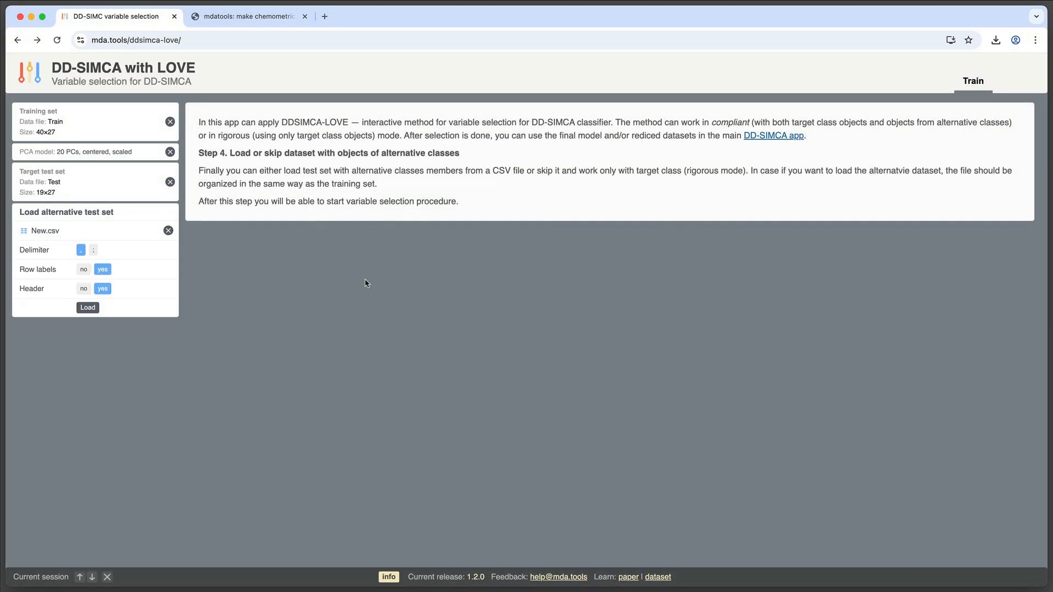
click(92, 308)
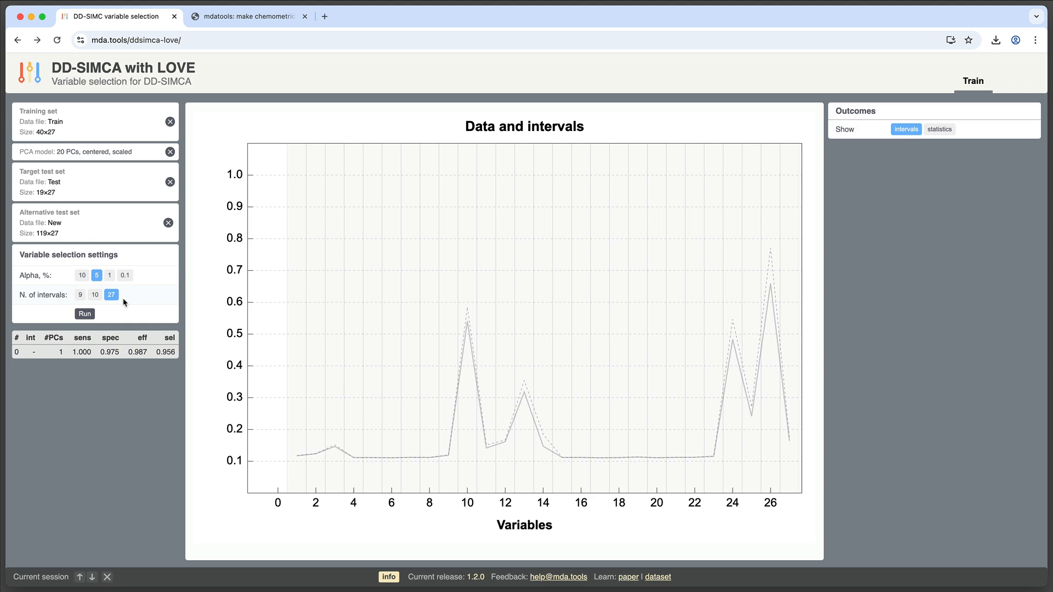
Switch the outcomes to statistics and view the sensitivity, specificity, efficiency and selectivity plots across PCs
click(96, 296)
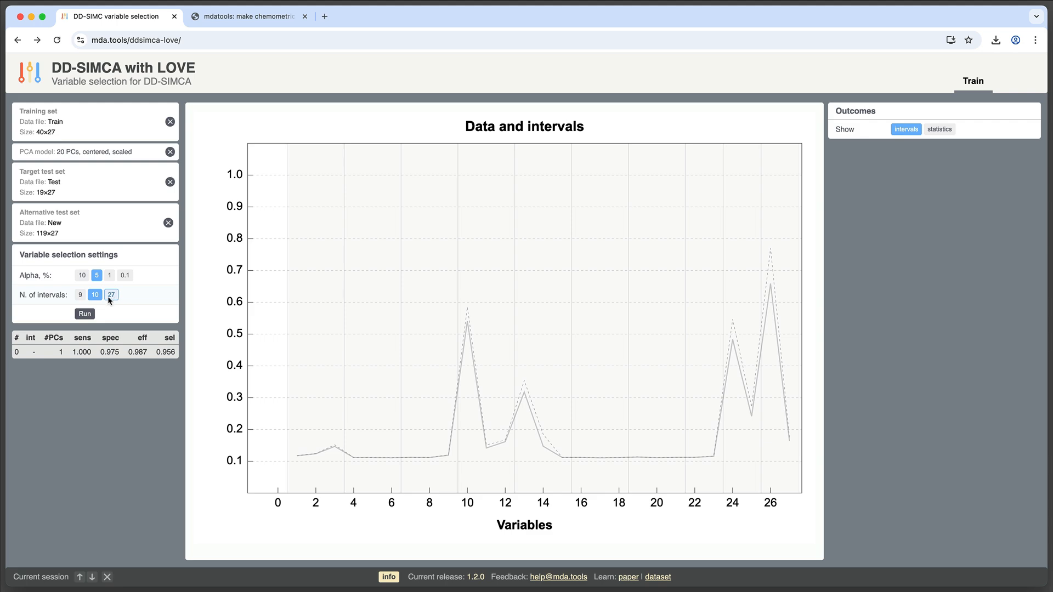
click(112, 296)
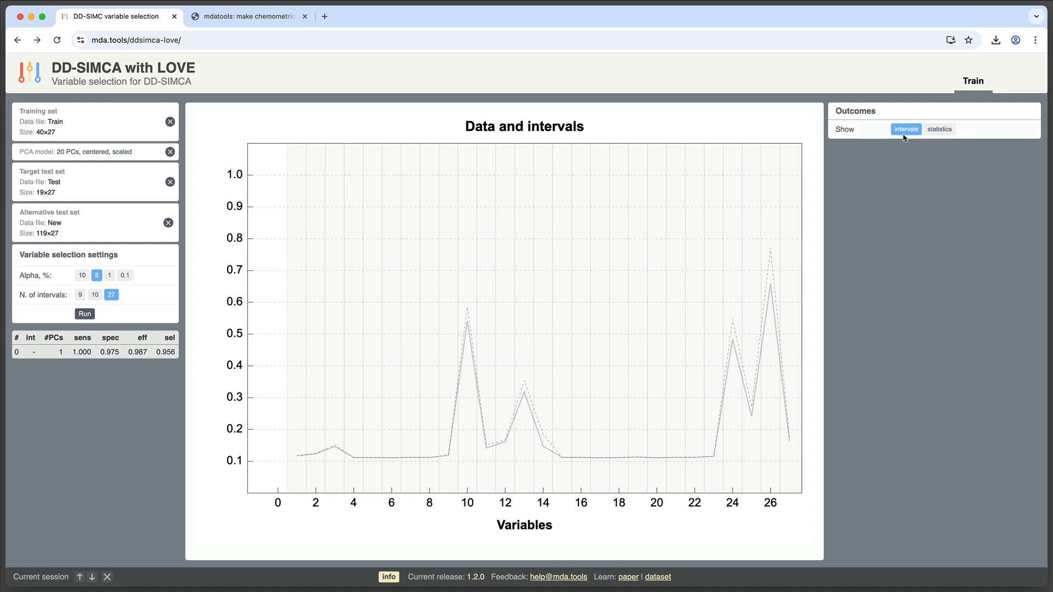
click(943, 135)
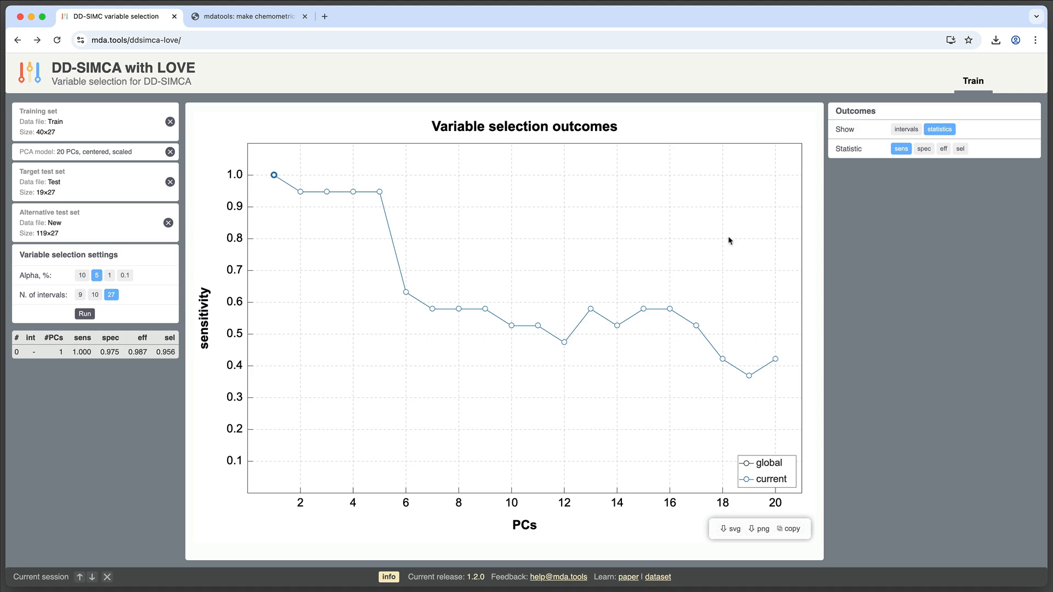
click(923, 149)
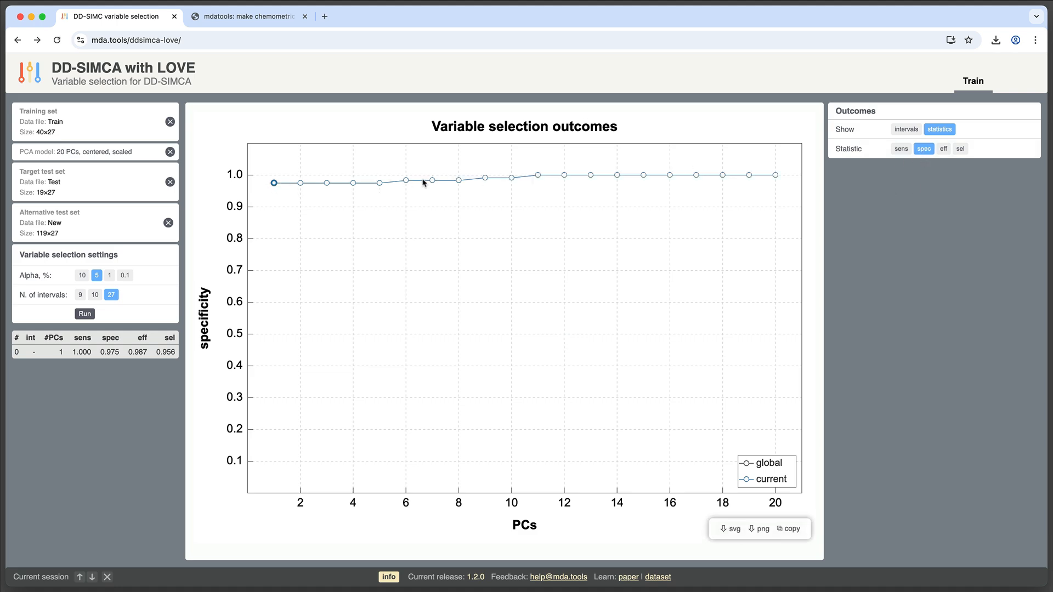
click(942, 148)
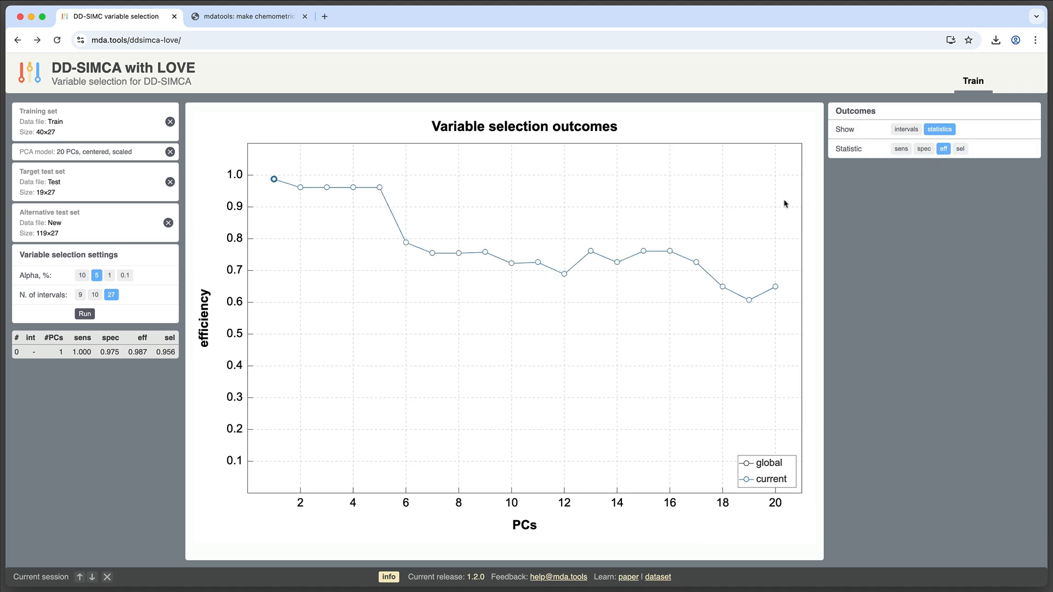
click(960, 150)
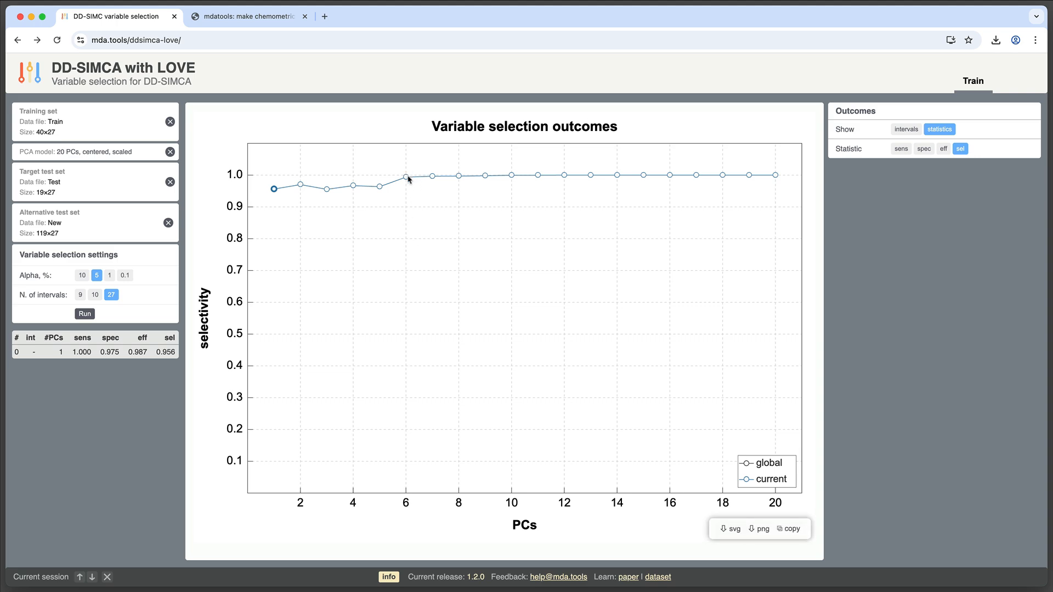
Show efficiency, switch outcomes to intervals and run the variable selection with alpha 5% and 27 intervals
click(943, 148)
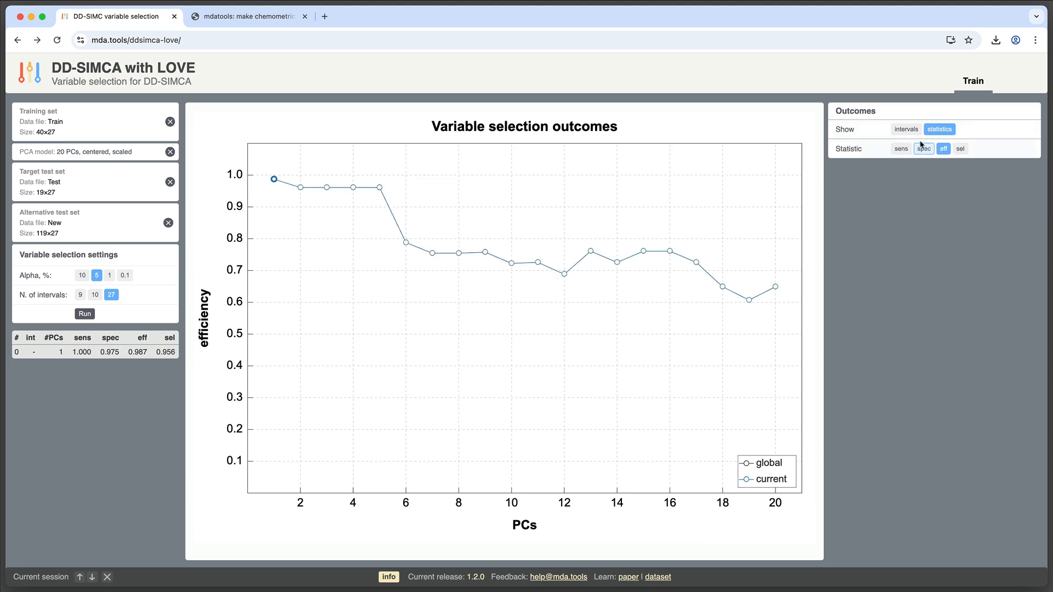
click(905, 129)
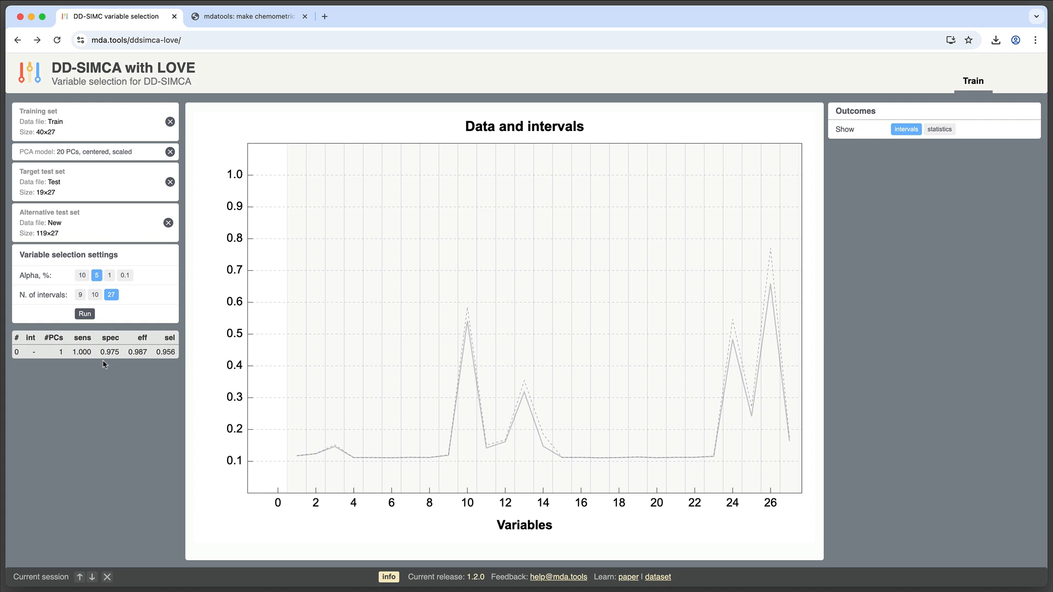
click(85, 313)
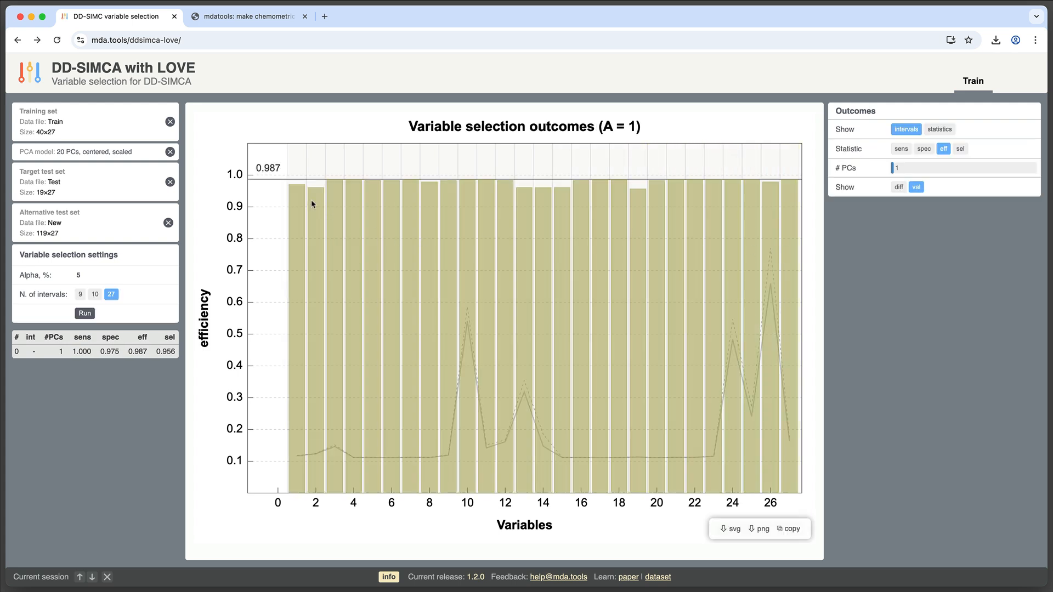
Select the first few intervals one at a time to compare their efficiency, finishing with the Alcohol interval selected
click(297, 171)
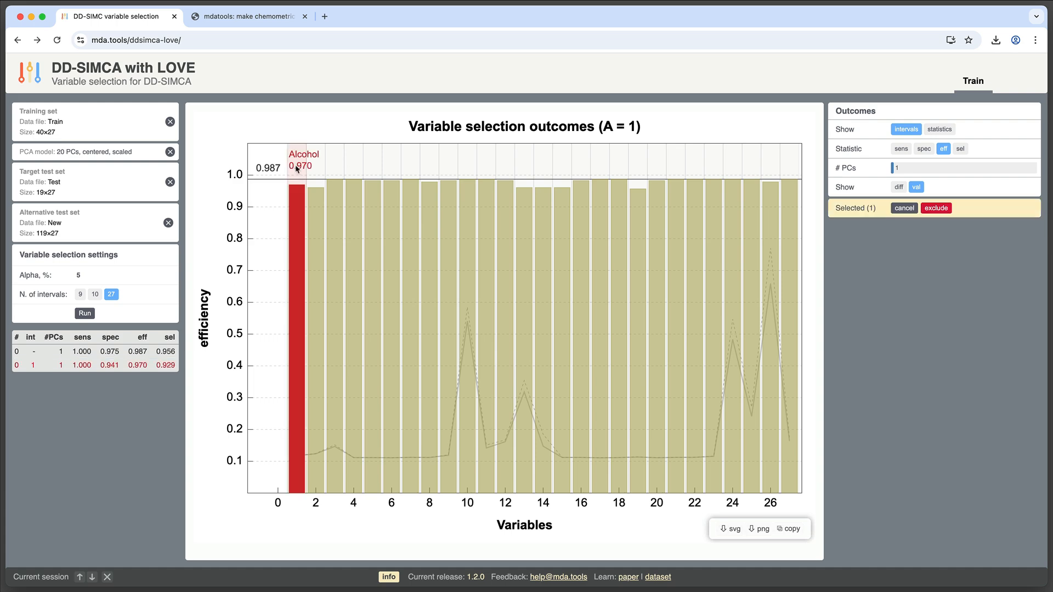
click(318, 206)
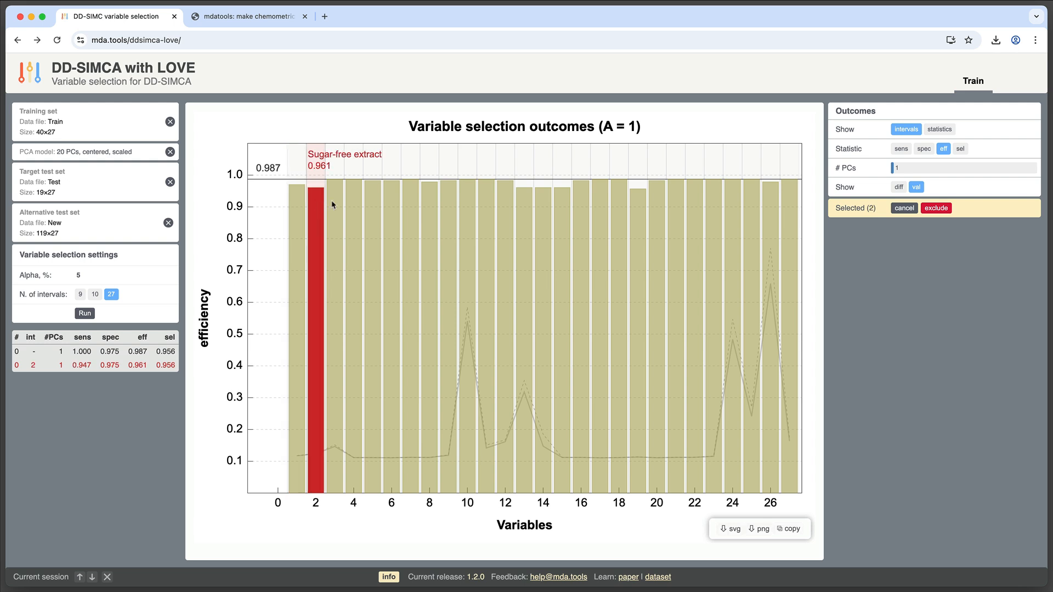
click(340, 203)
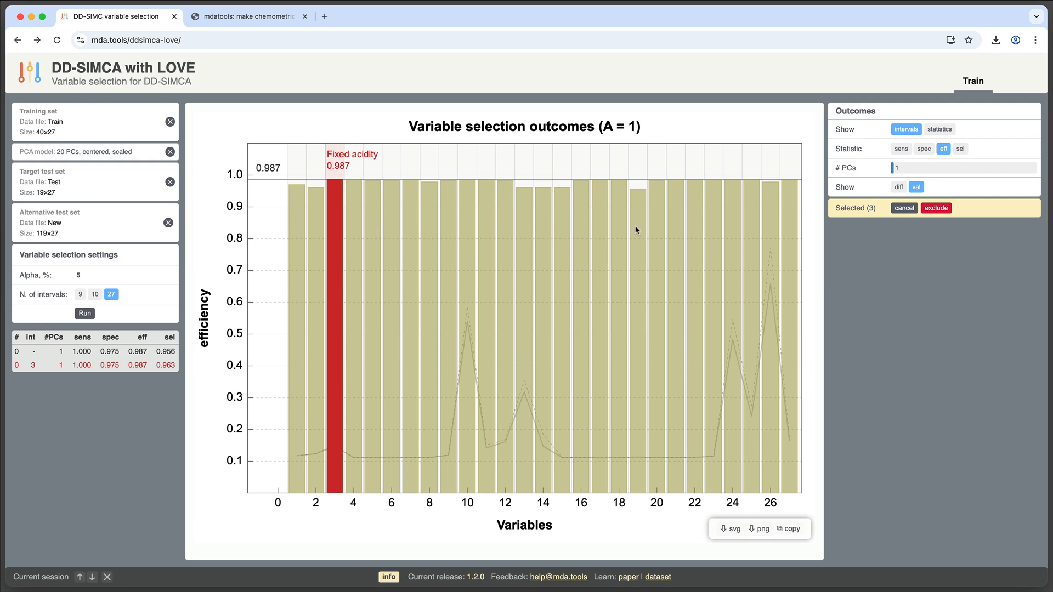
click(301, 250)
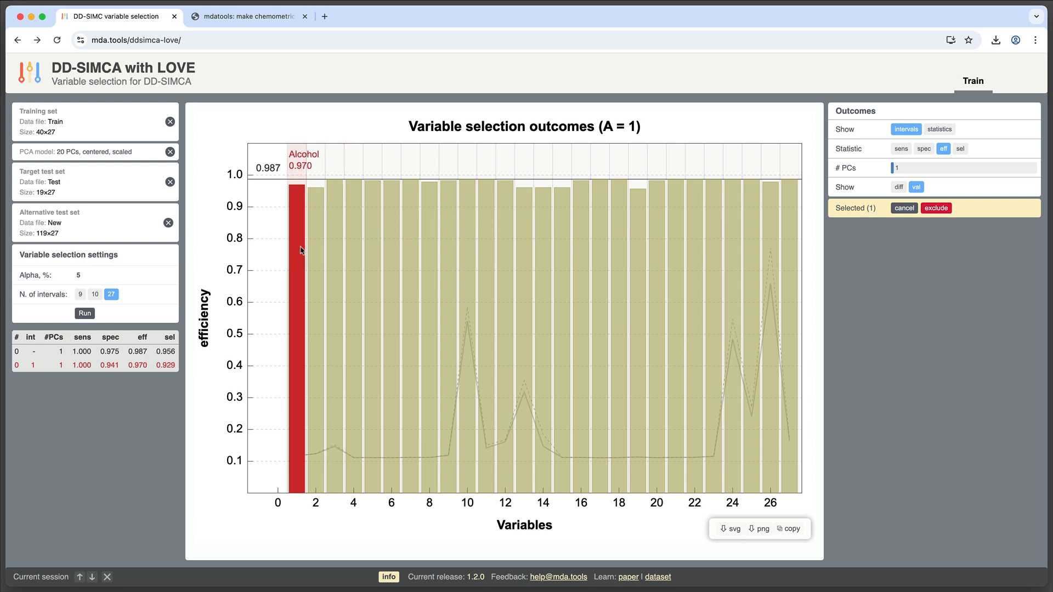
click(315, 250)
click(336, 249)
click(353, 249)
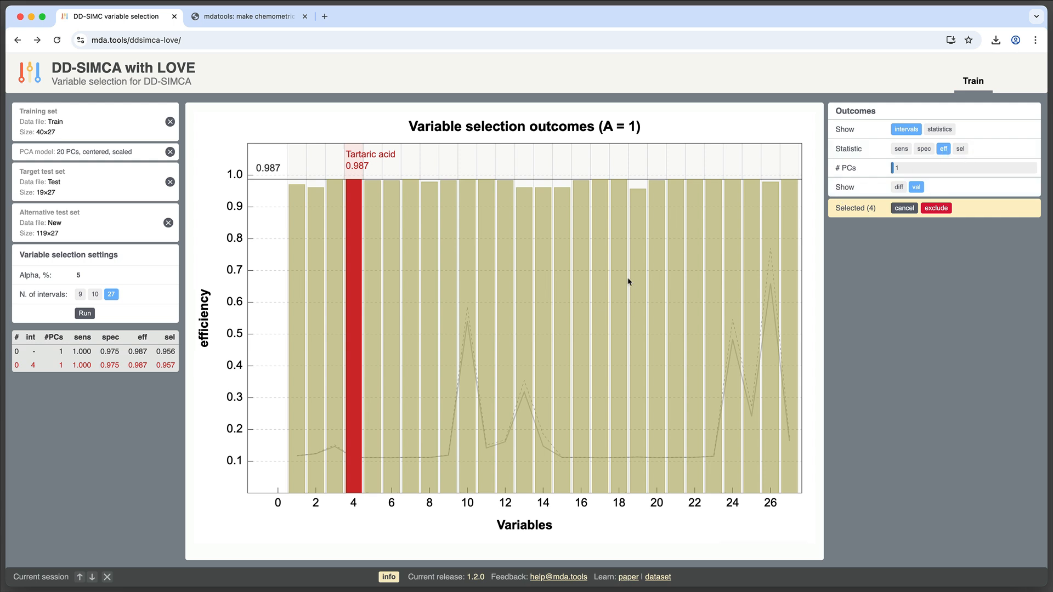
click(295, 235)
click(315, 235)
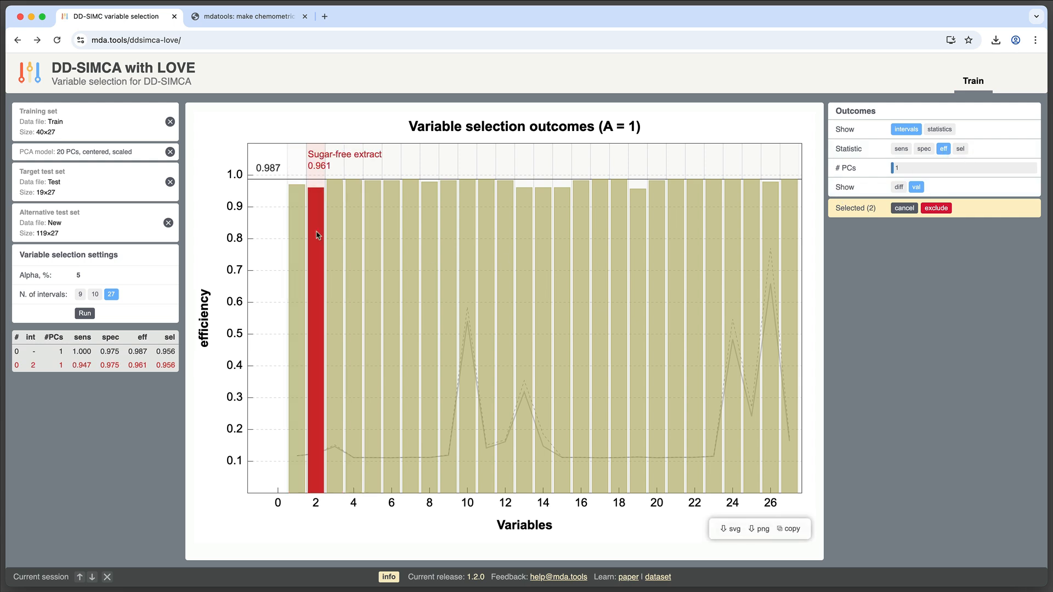
click(296, 206)
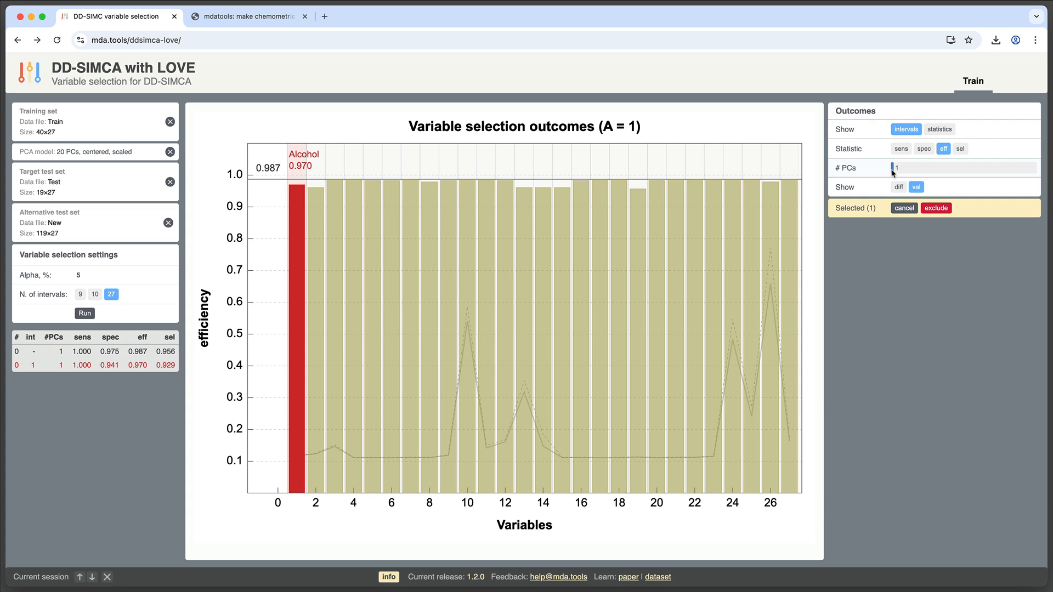
Set the number of PCs to 2 and compare the efficiency curve across PCs before returning to intervals
mouse_move(894, 173)
mouse_down()
mouse_move(948, 177)
mouse_move(900, 171)
mouse_up()
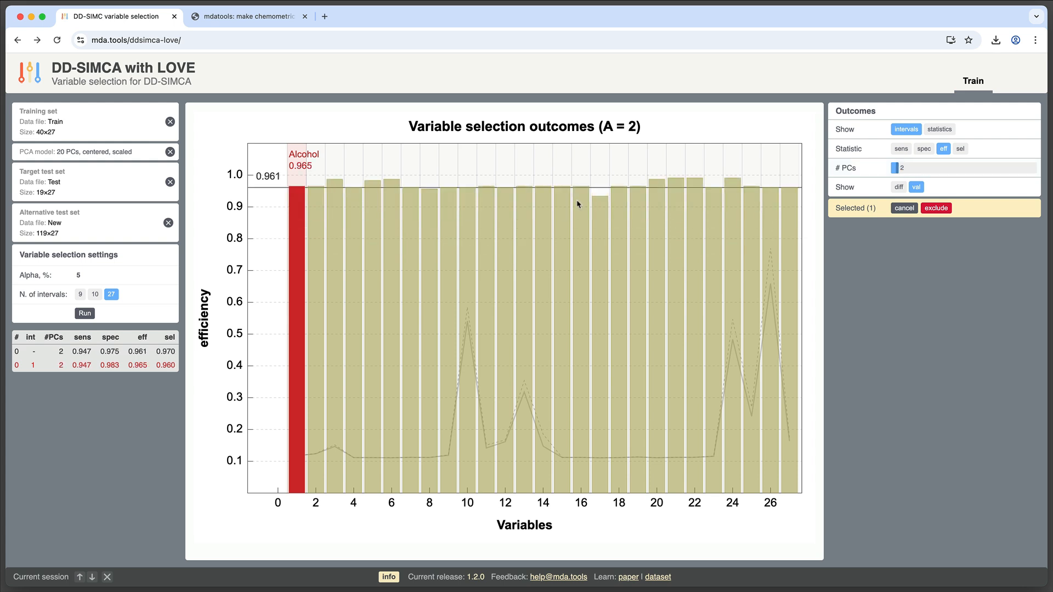
click(948, 134)
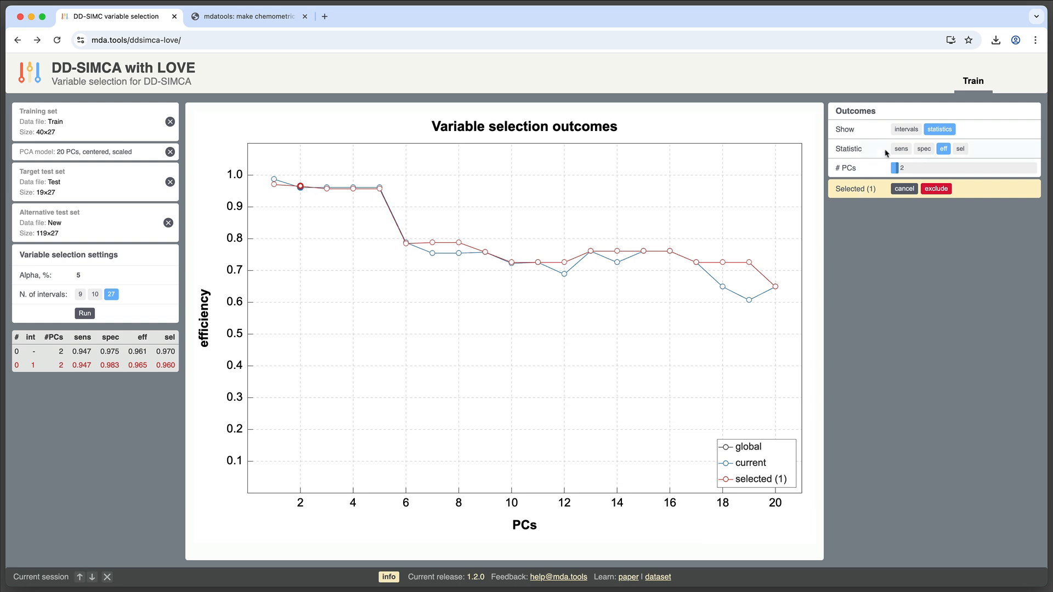
click(905, 131)
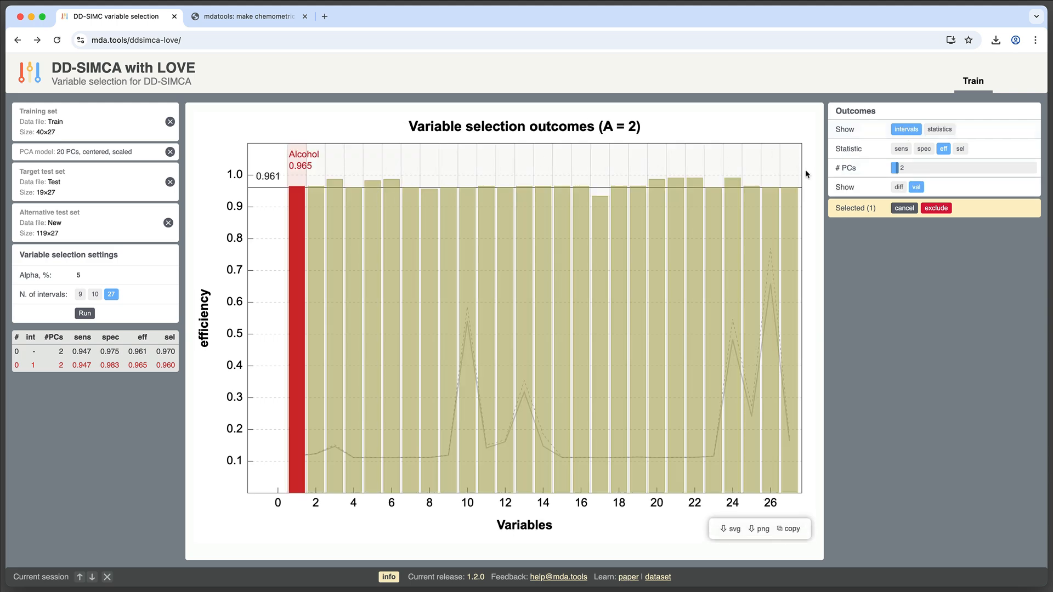
Select the 2-3-butanediol, OD280/OD315 of flavanoids and OD280/OD315 of diluted wines intervals in turn
click(737, 186)
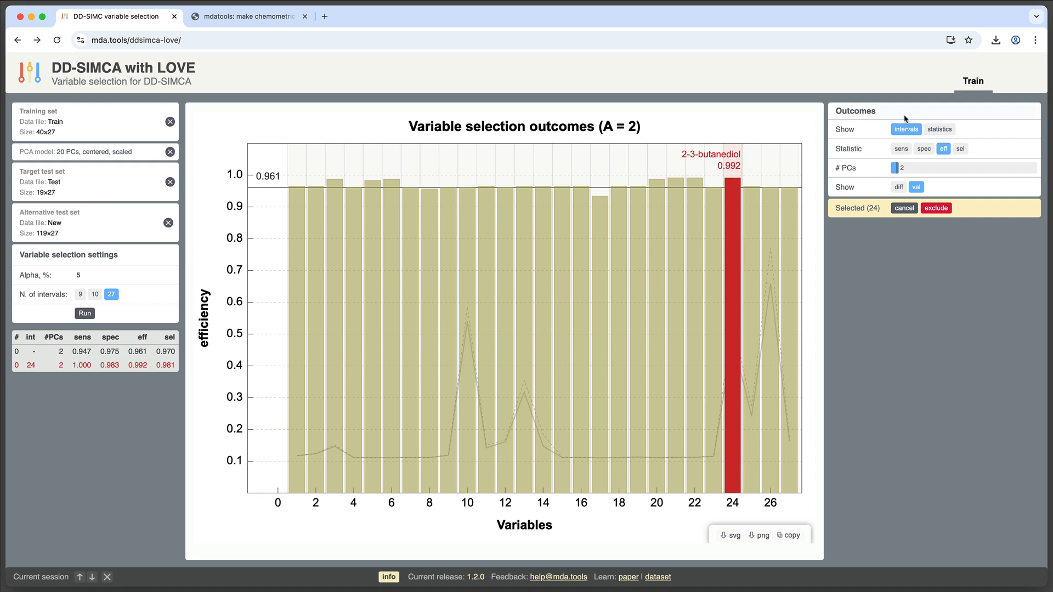
click(694, 185)
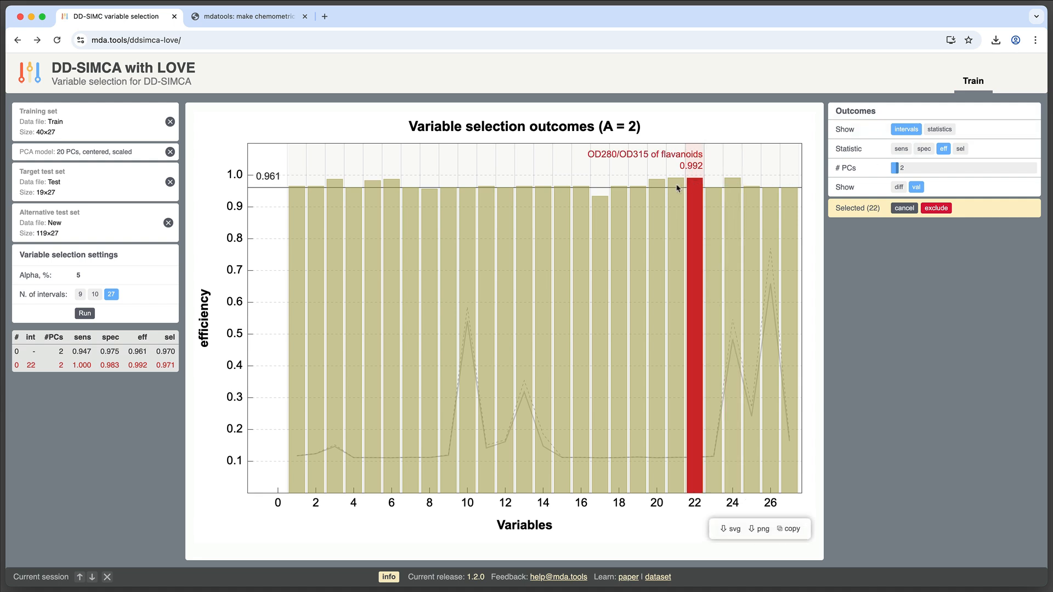
click(678, 188)
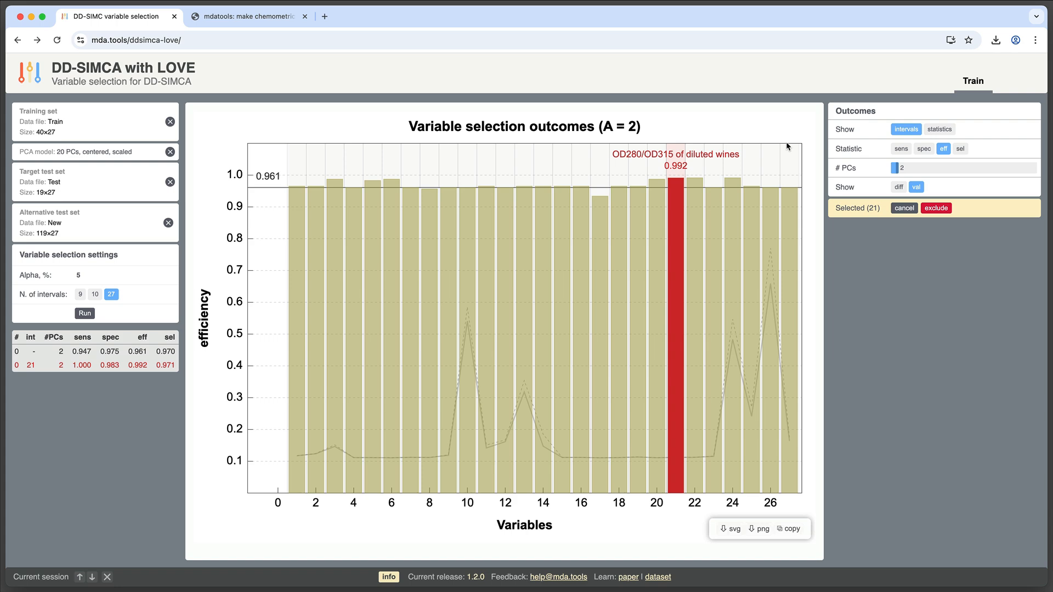
Switch the interval chart between specificity, sensitivity and efficiency for the OD280/OD315 of diluted wines interval
click(925, 150)
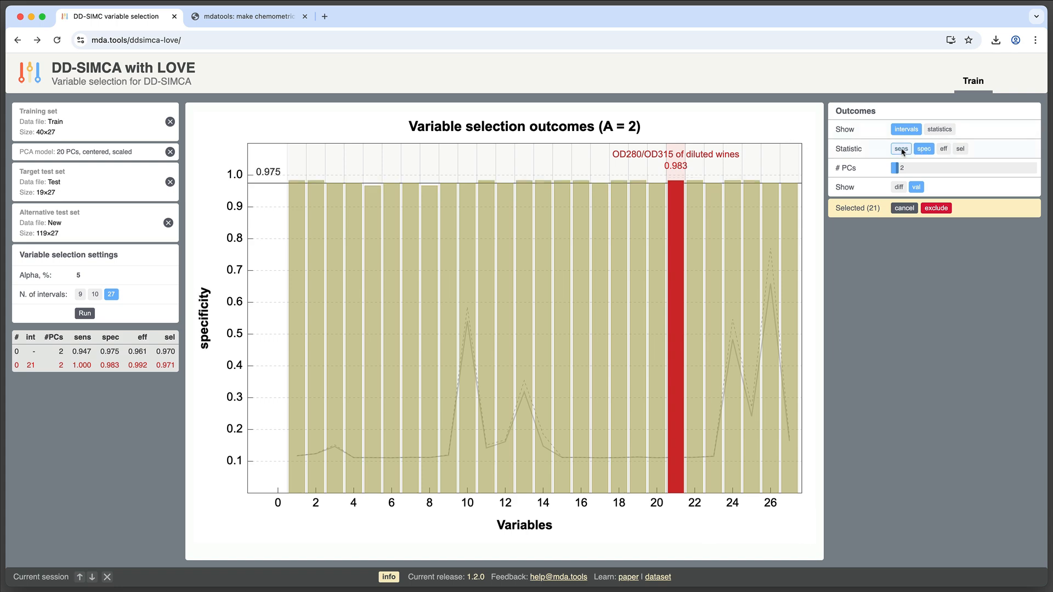
click(901, 150)
click(924, 150)
click(901, 149)
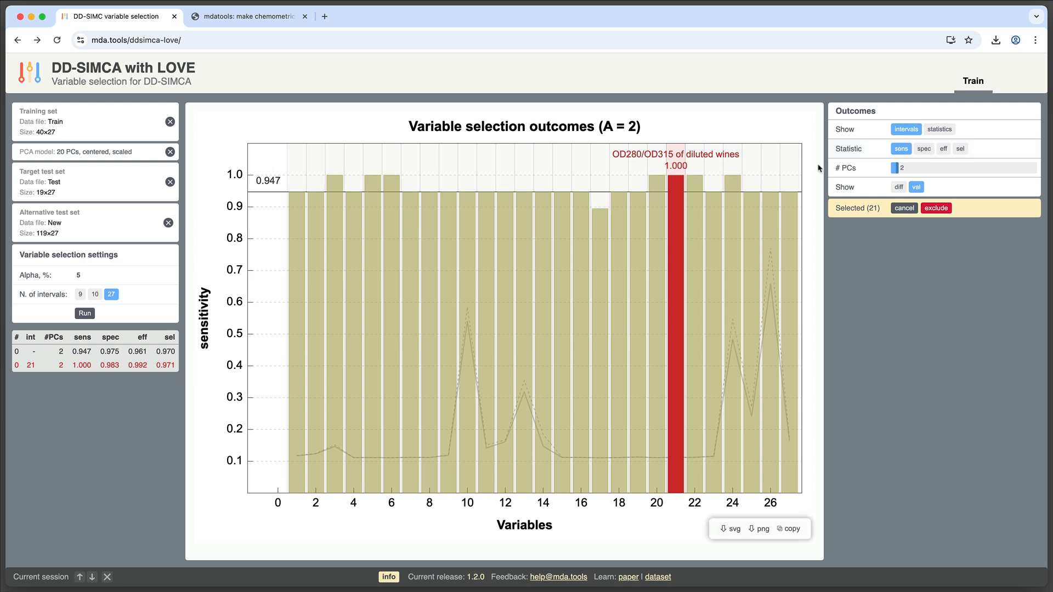
click(923, 149)
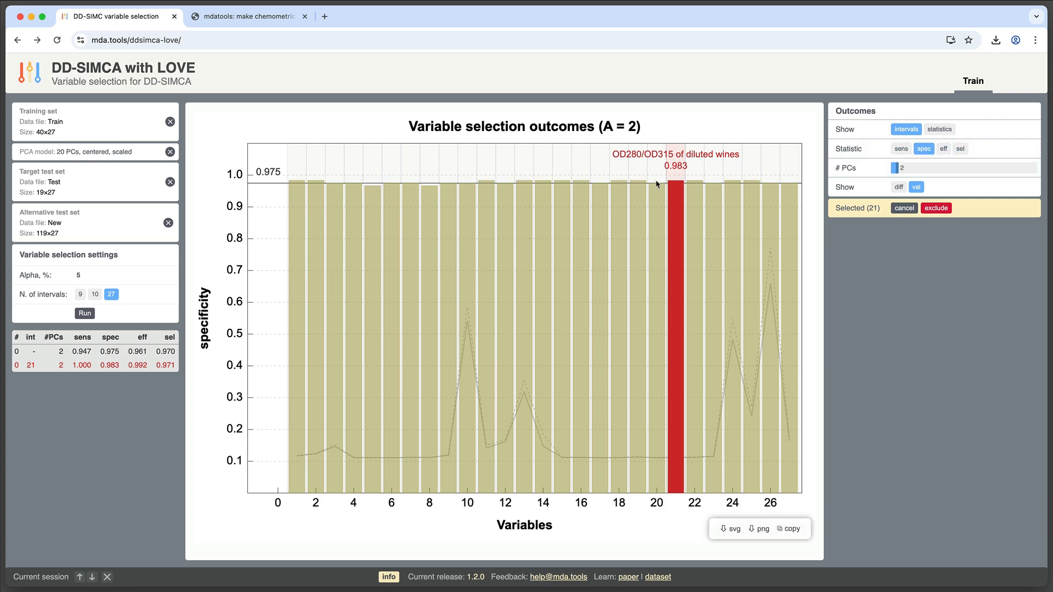
click(943, 149)
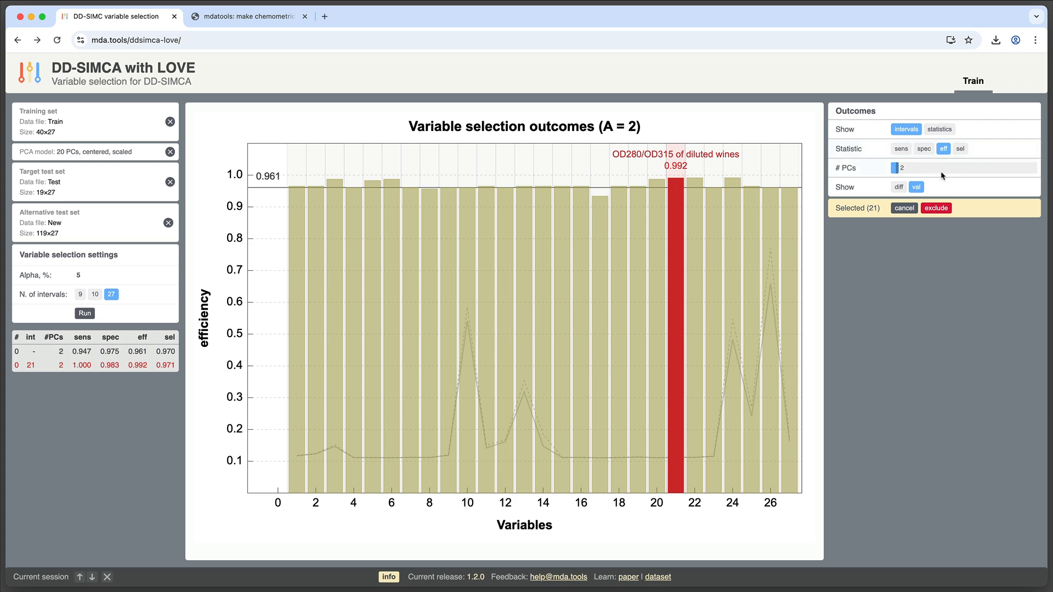
Show differences instead of values, select the 2-3-butanediol interval and compare its difference in each statistic
click(898, 189)
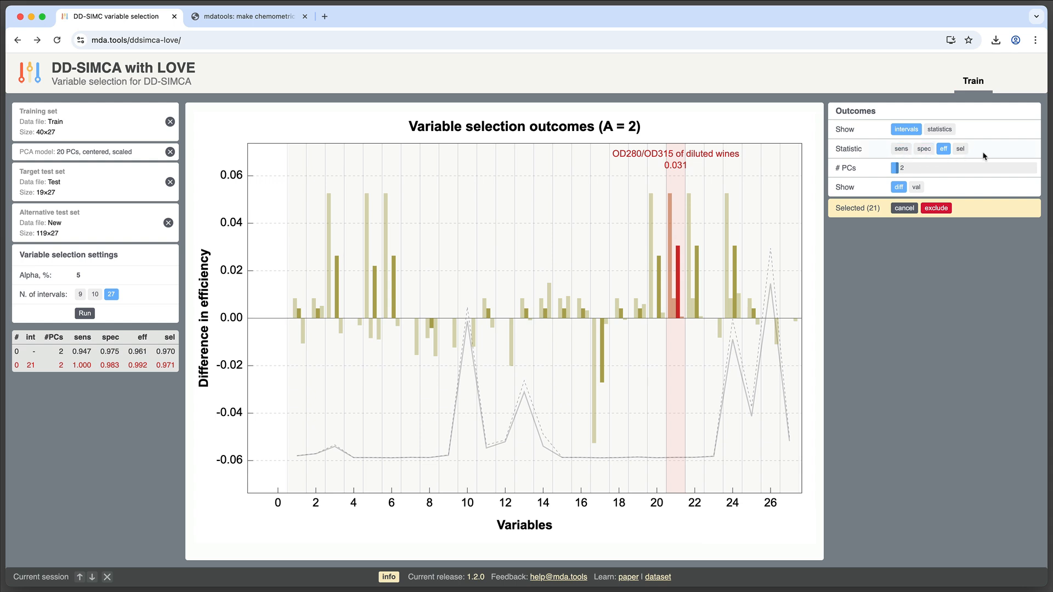
click(734, 281)
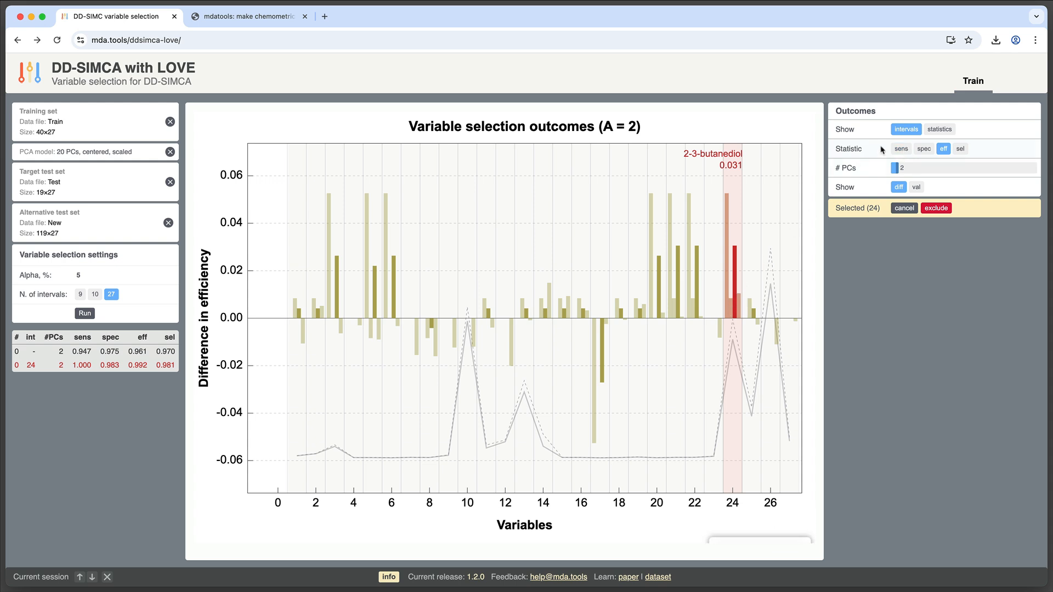
click(899, 149)
click(922, 149)
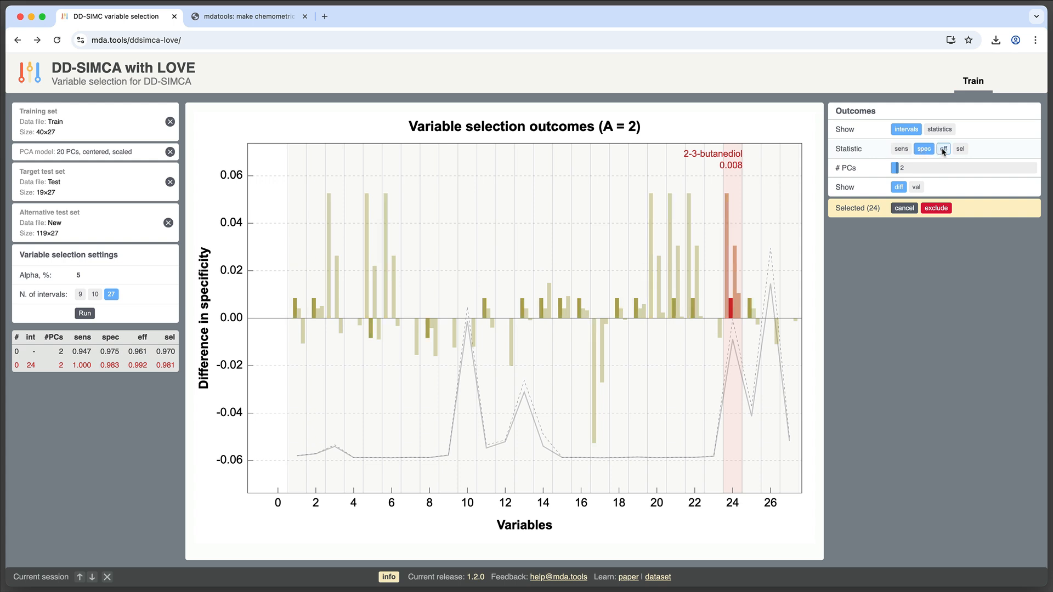
click(943, 148)
click(960, 148)
click(923, 150)
click(900, 148)
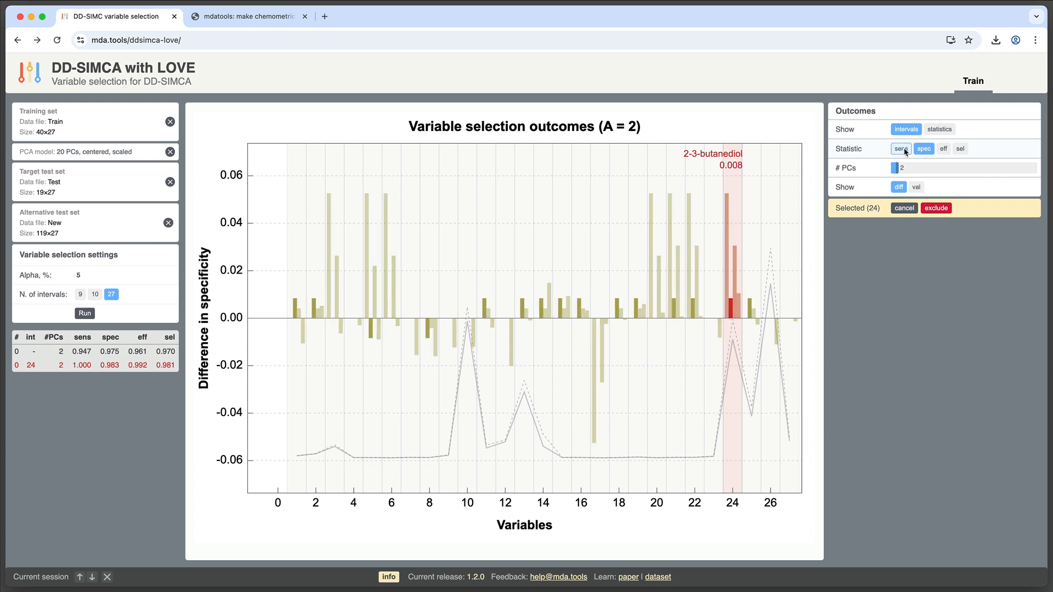
click(943, 149)
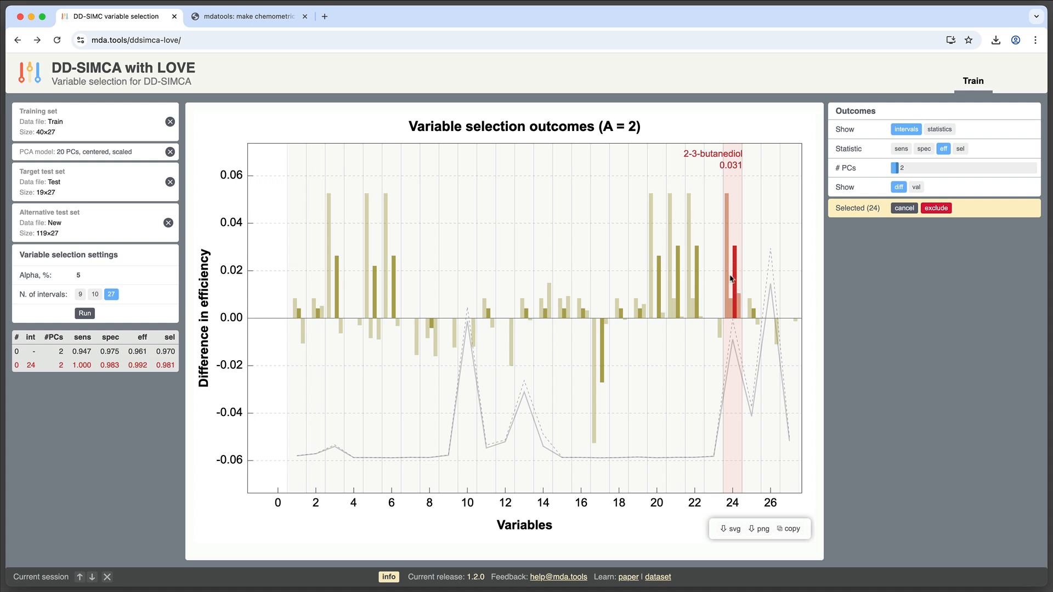
Select several intervals in turn by their efficiency difference, ending with the Chloride interval
click(695, 282)
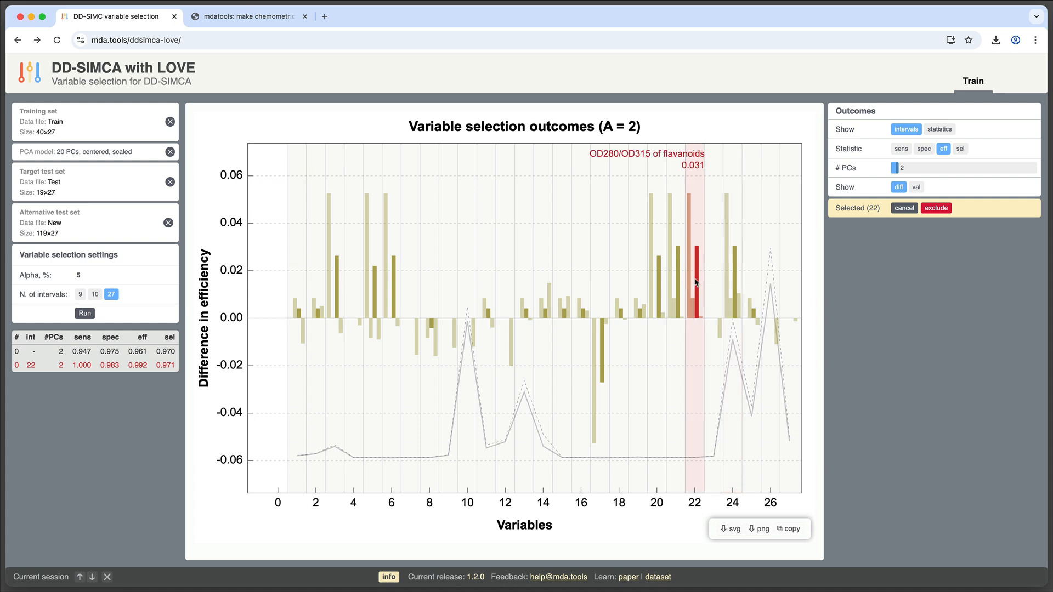
click(662, 283)
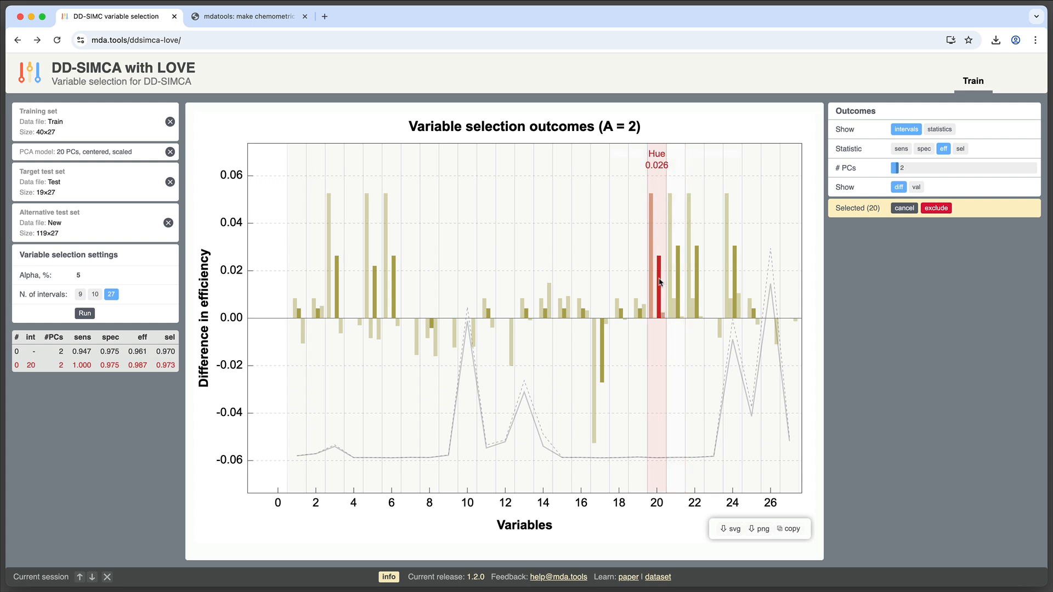
click(393, 266)
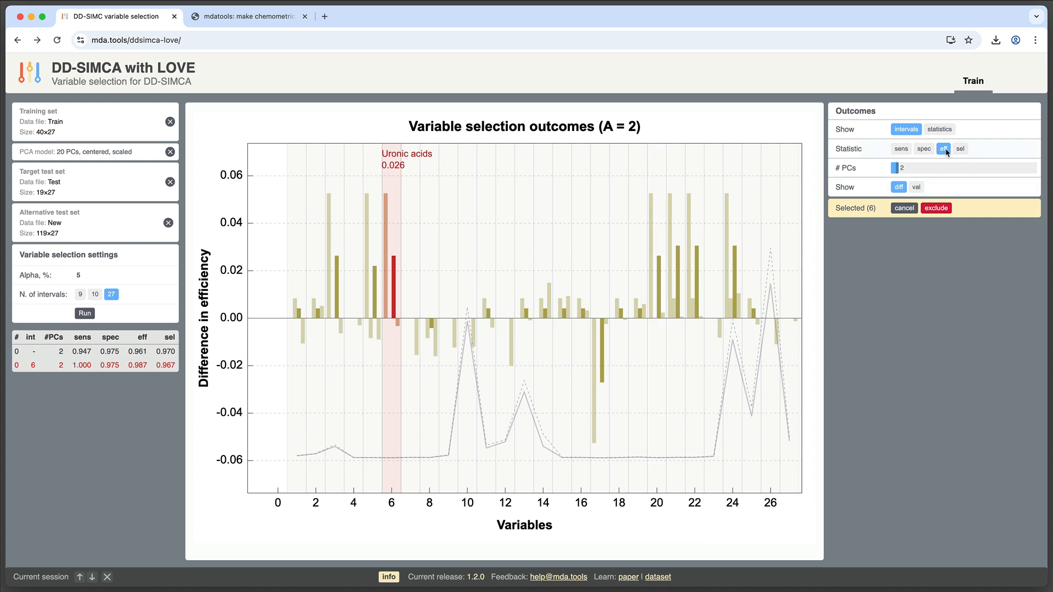
click(671, 394)
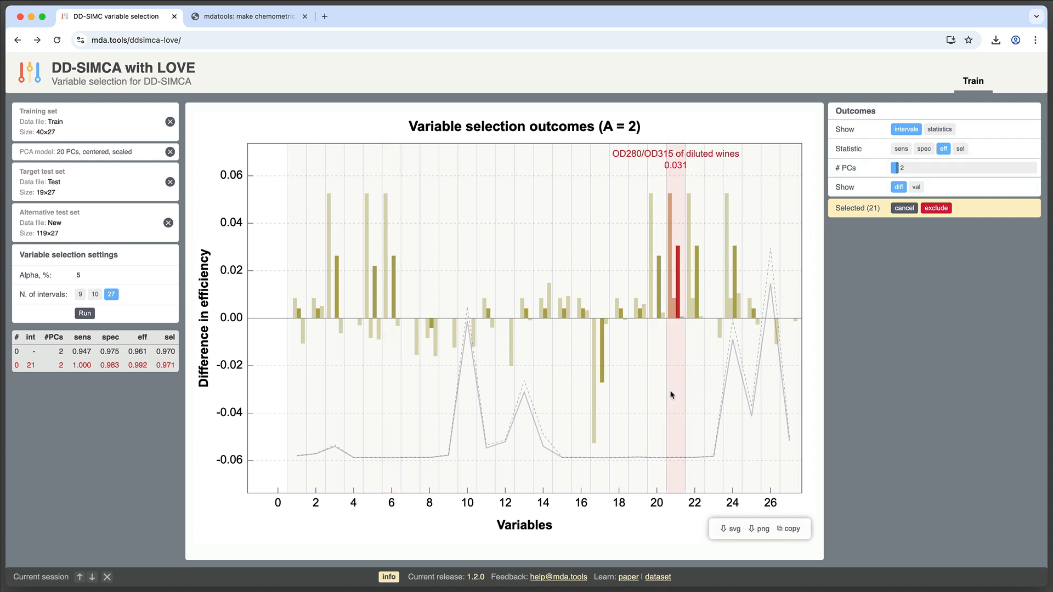
click(550, 311)
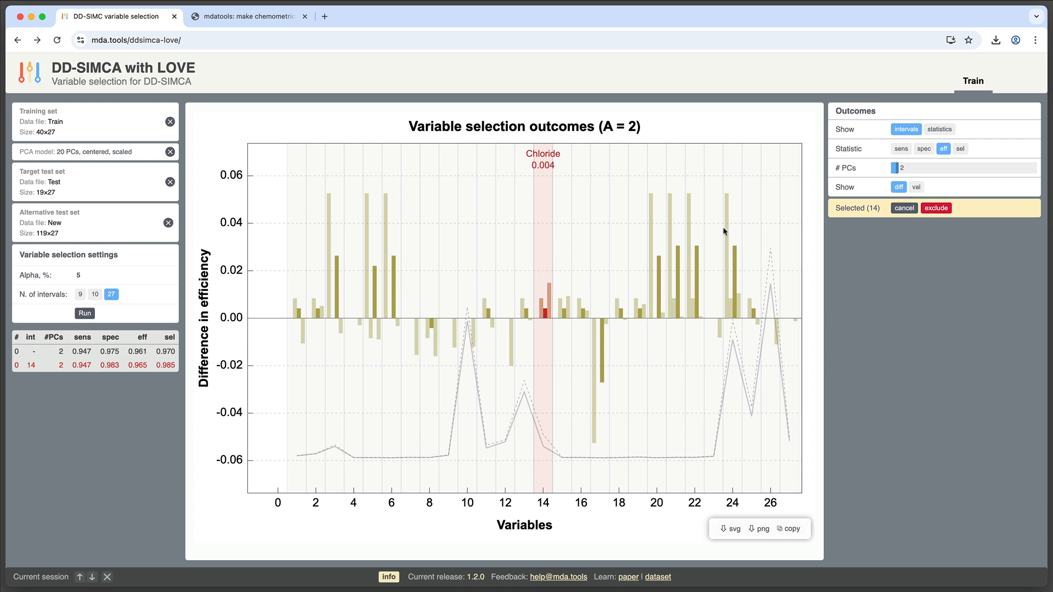
Compare efficiency, specificity, sensitivity and selectivity across PCs for the Chloride selection, then return to the intervals view
click(939, 131)
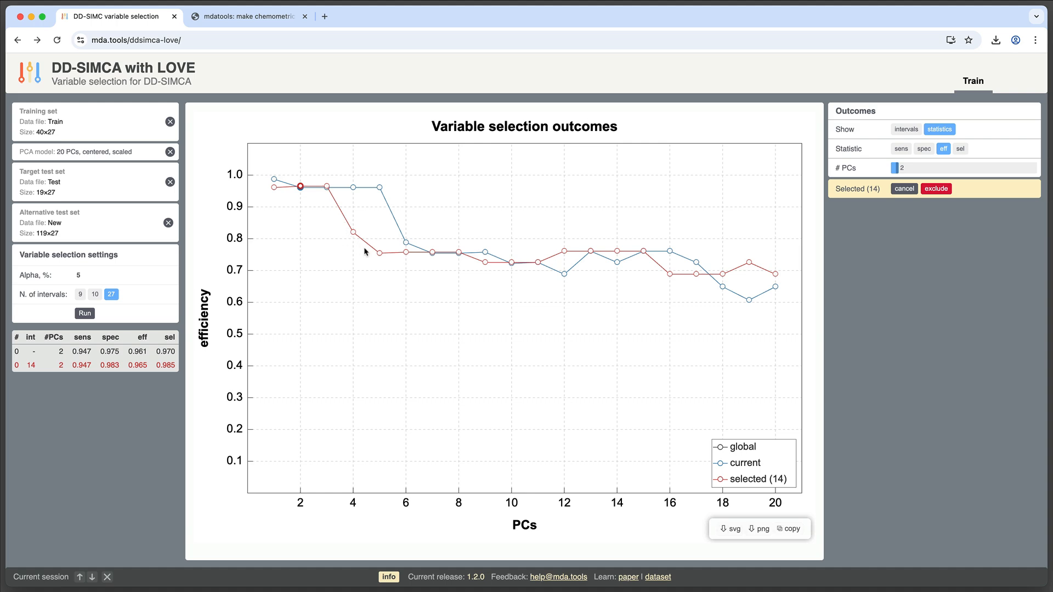
click(924, 150)
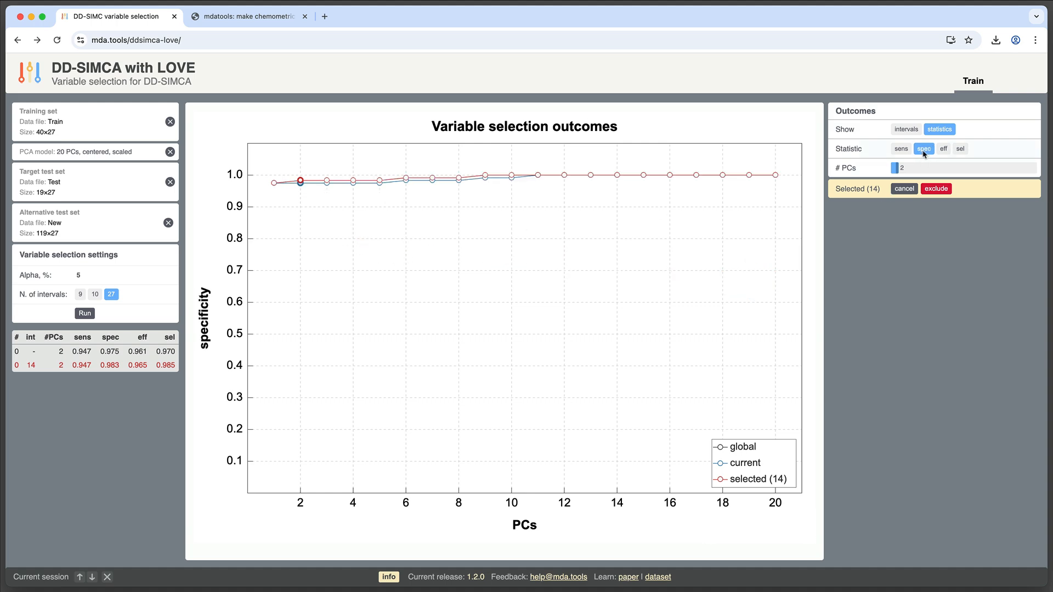
click(900, 150)
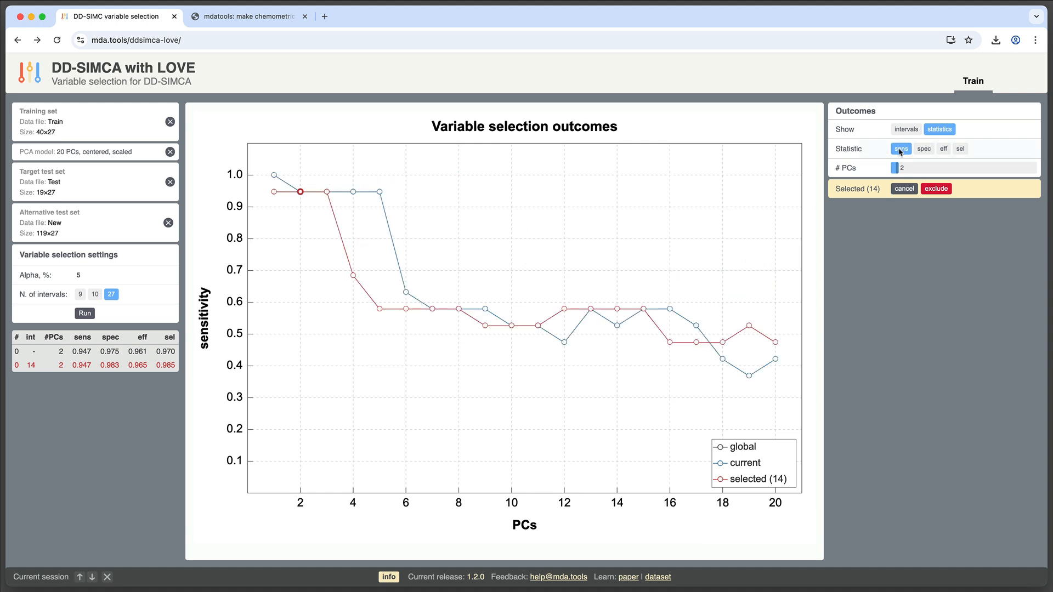
click(959, 149)
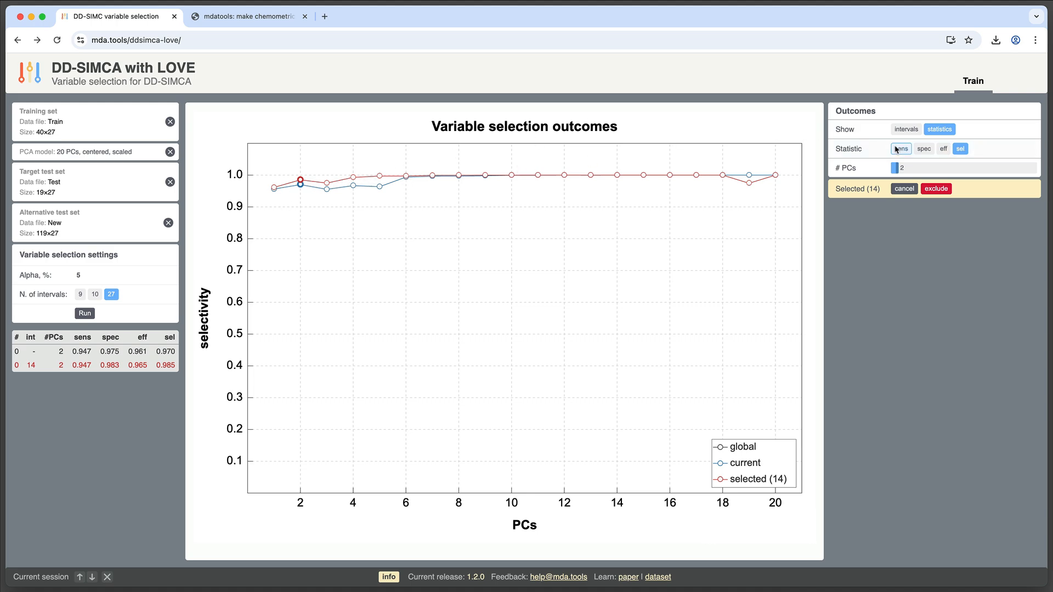
click(912, 132)
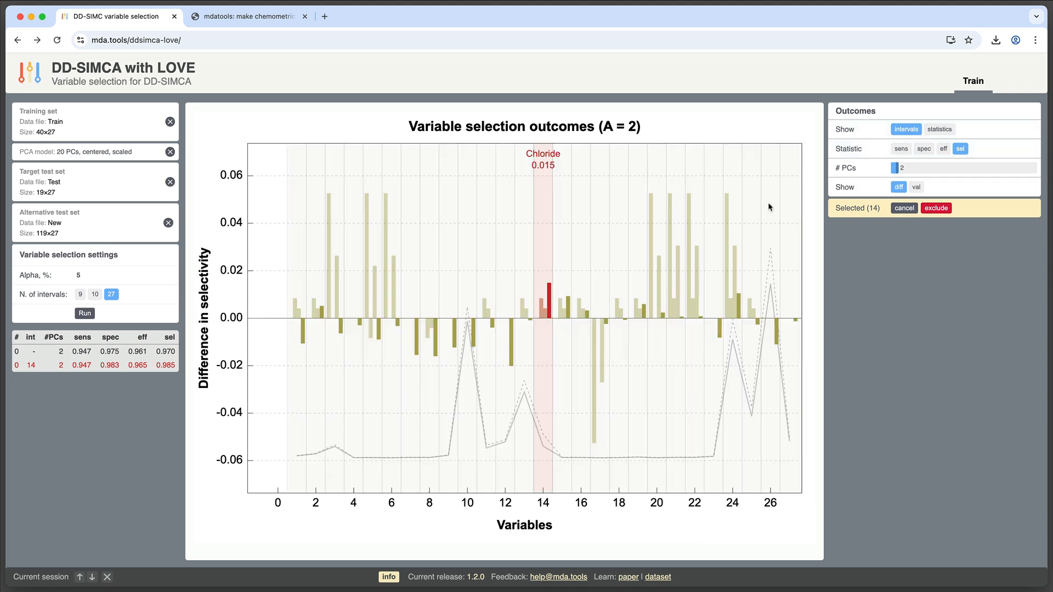
Exclude the selected Chloride interval and start a new variable selection round
click(937, 209)
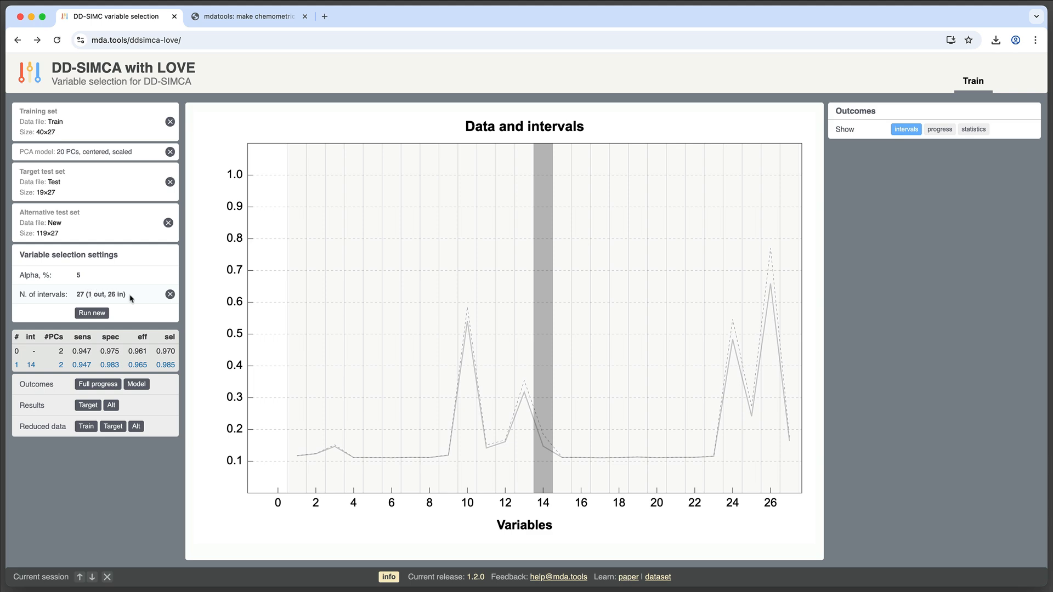
click(91, 314)
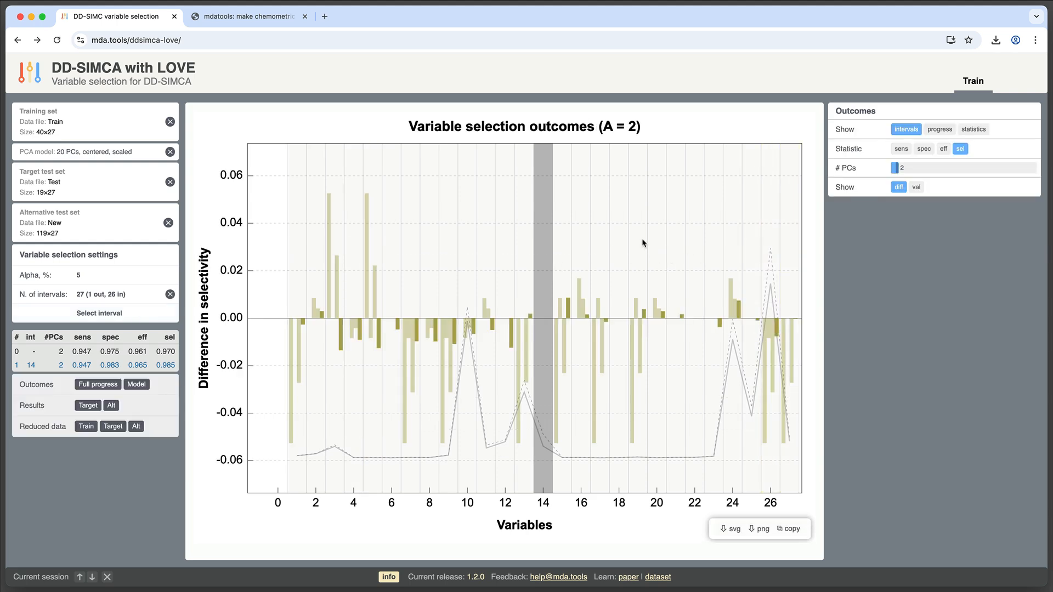
Switch the interval chart to efficiency differences and select the 2-3-butanediol interval
click(943, 150)
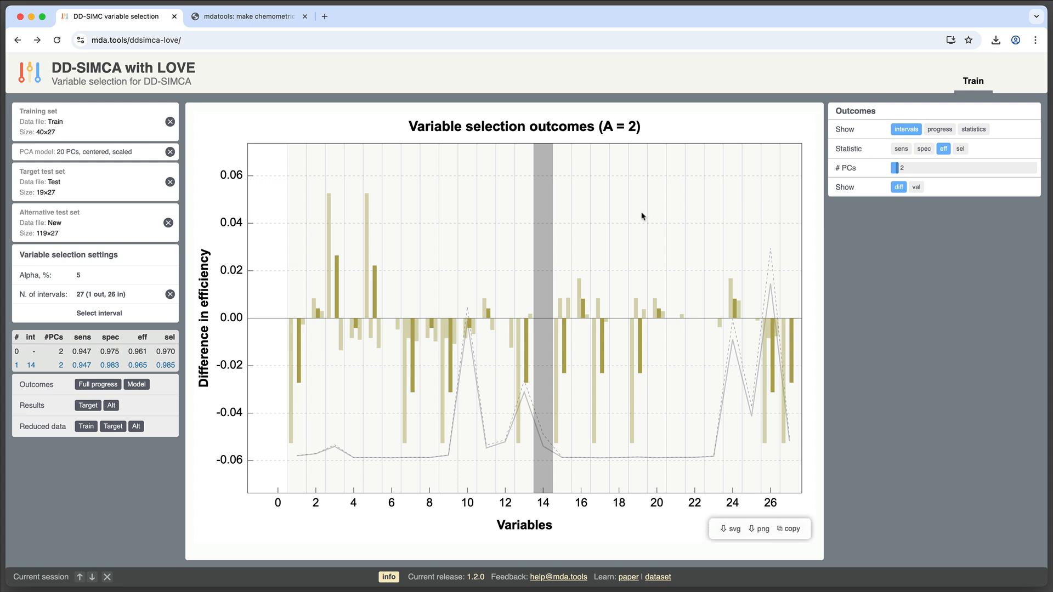
click(735, 219)
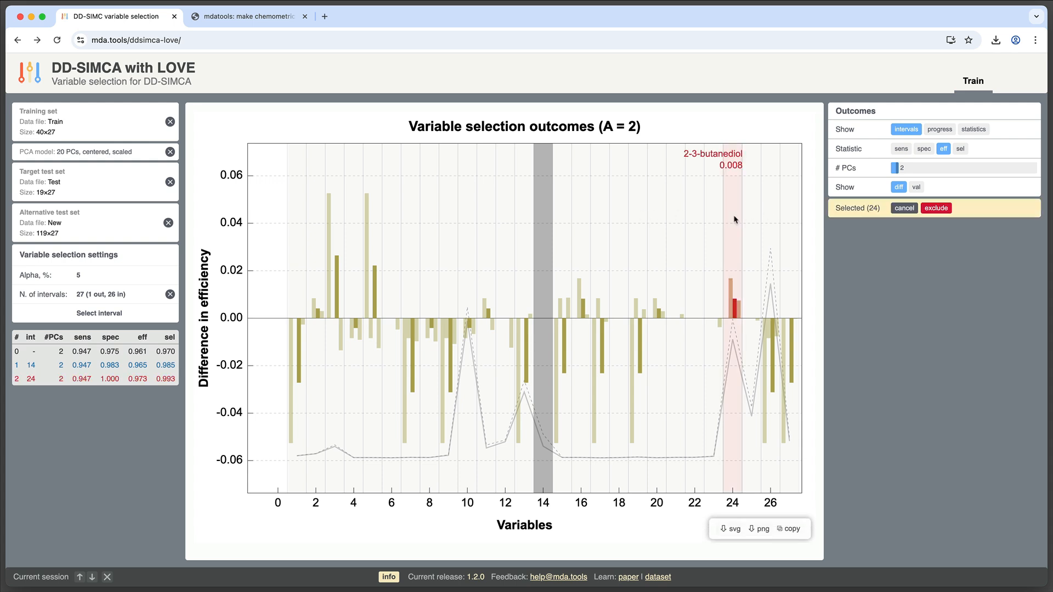
Compare efficiency, specificity, sensitivity and selectivity across PCs for the 2-3-butanediol selection, then return to the intervals view
click(981, 132)
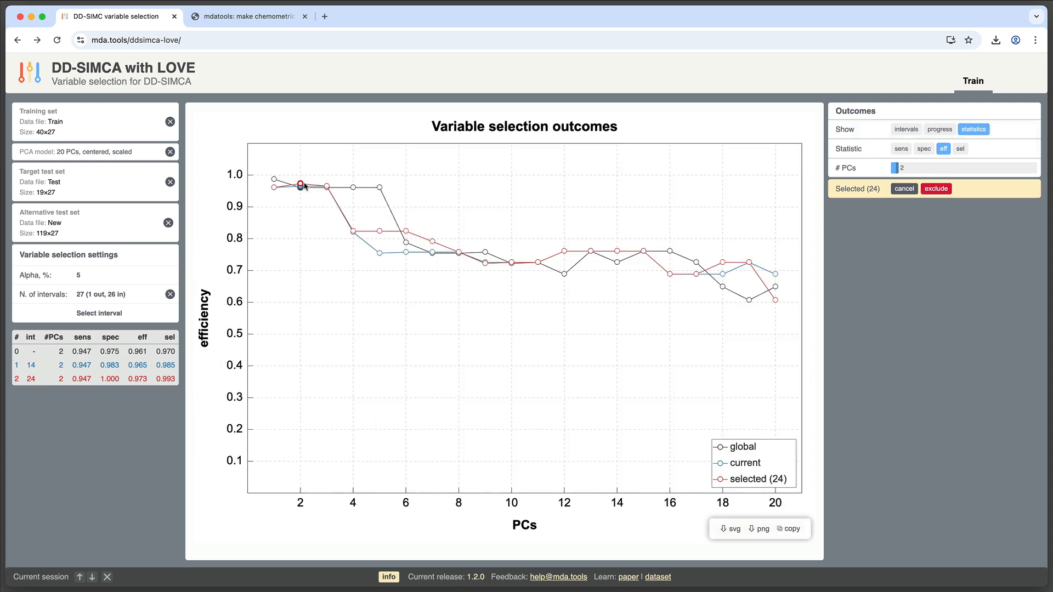
click(923, 149)
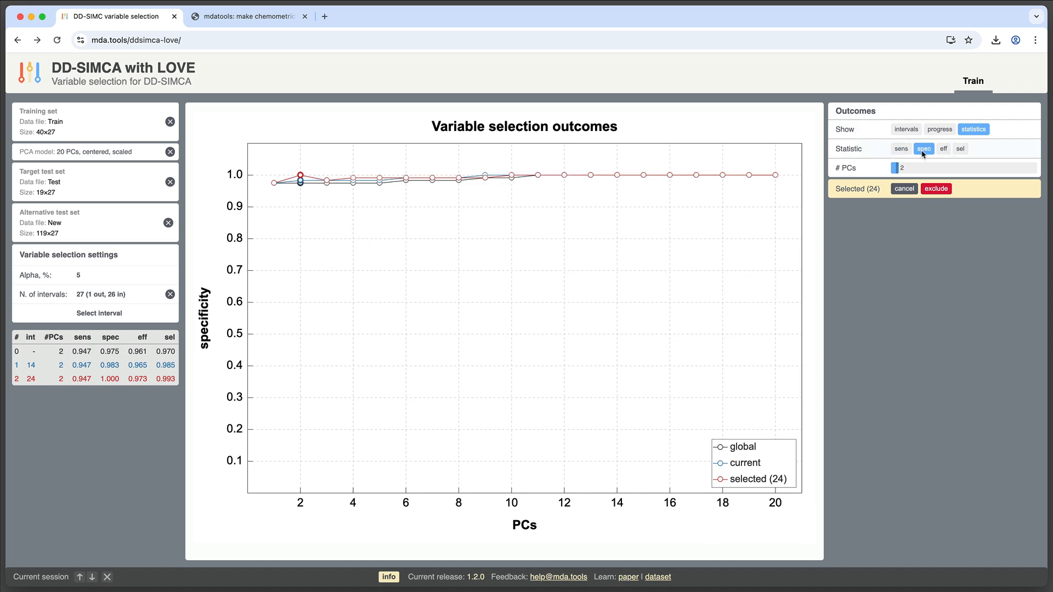
click(900, 149)
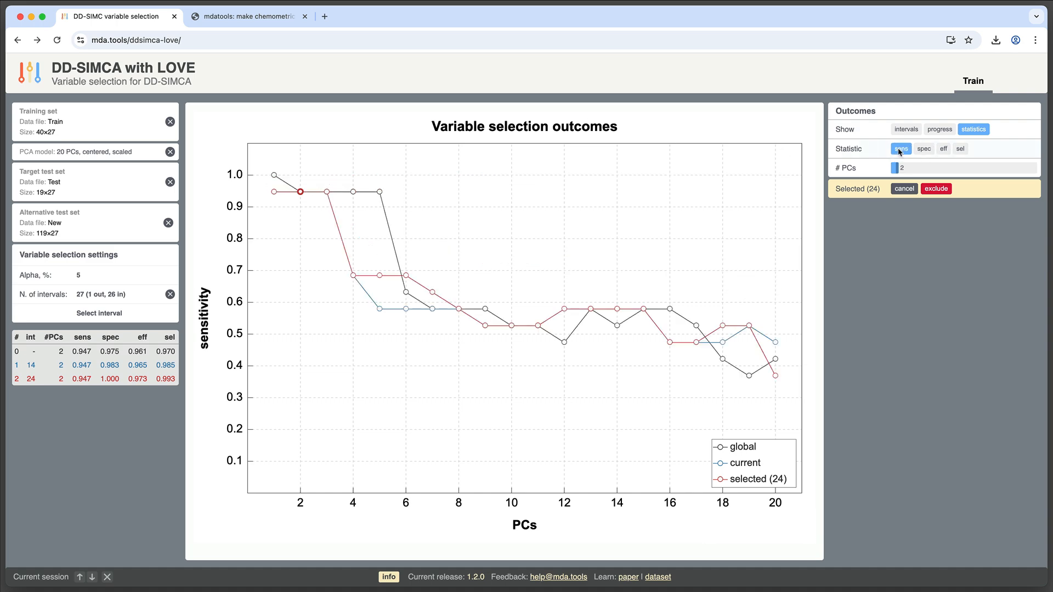
click(960, 151)
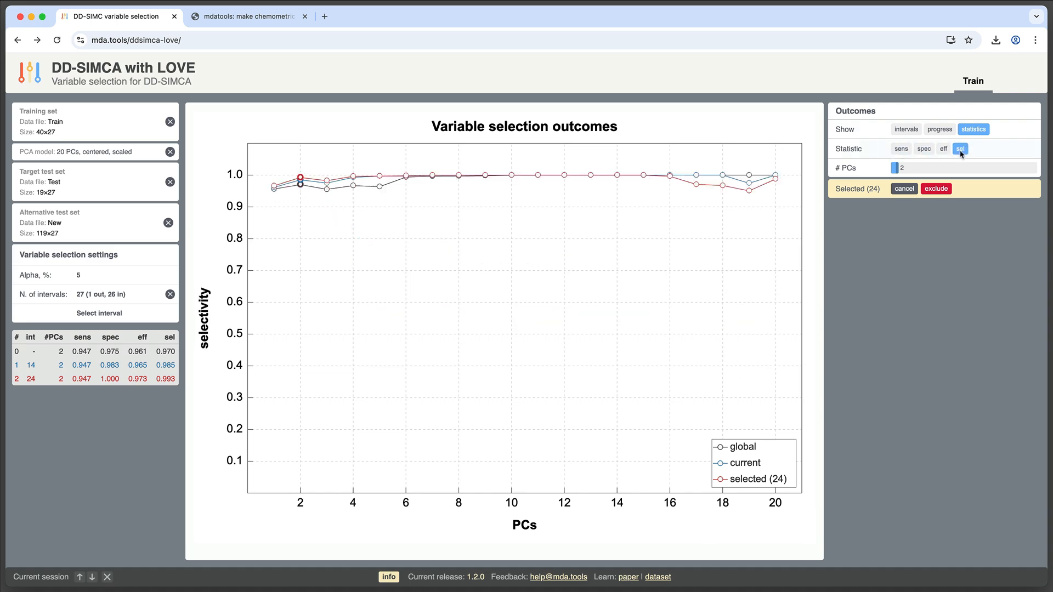
click(905, 130)
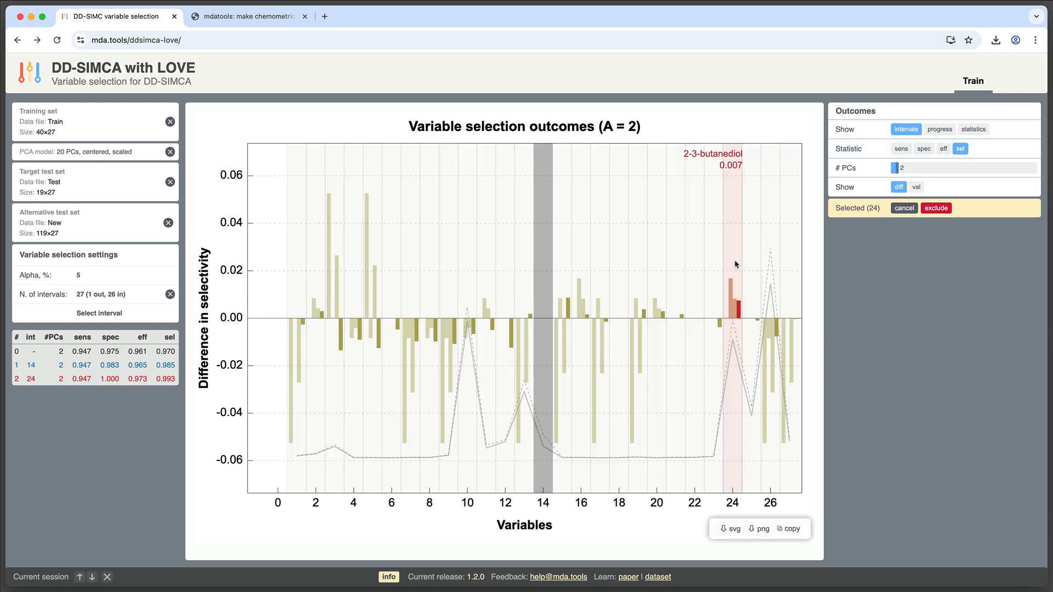
Exclude the 2-3-butanediol interval and start a new variable selection round
click(936, 209)
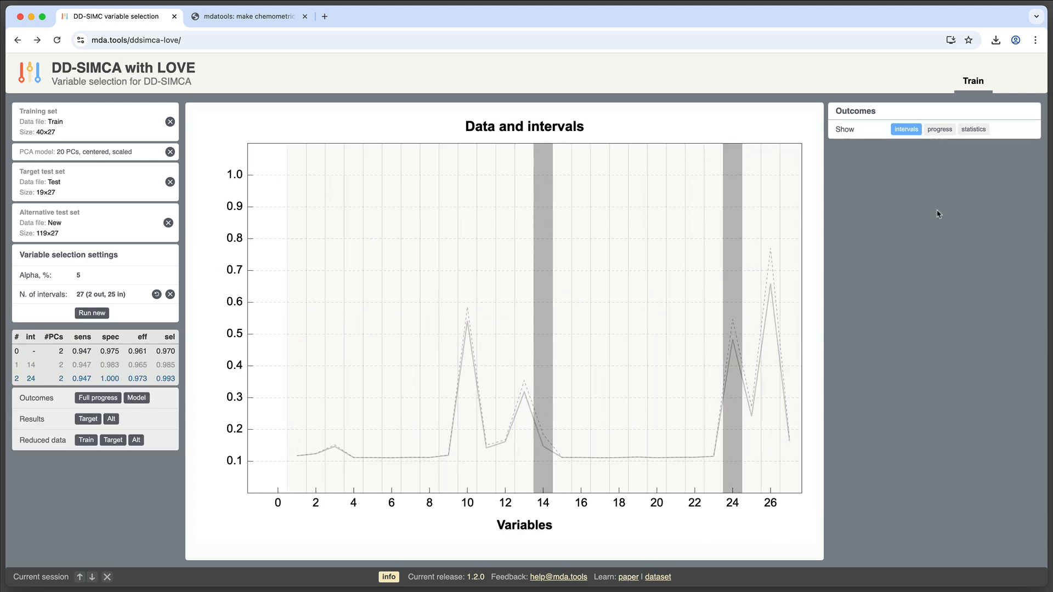
click(92, 314)
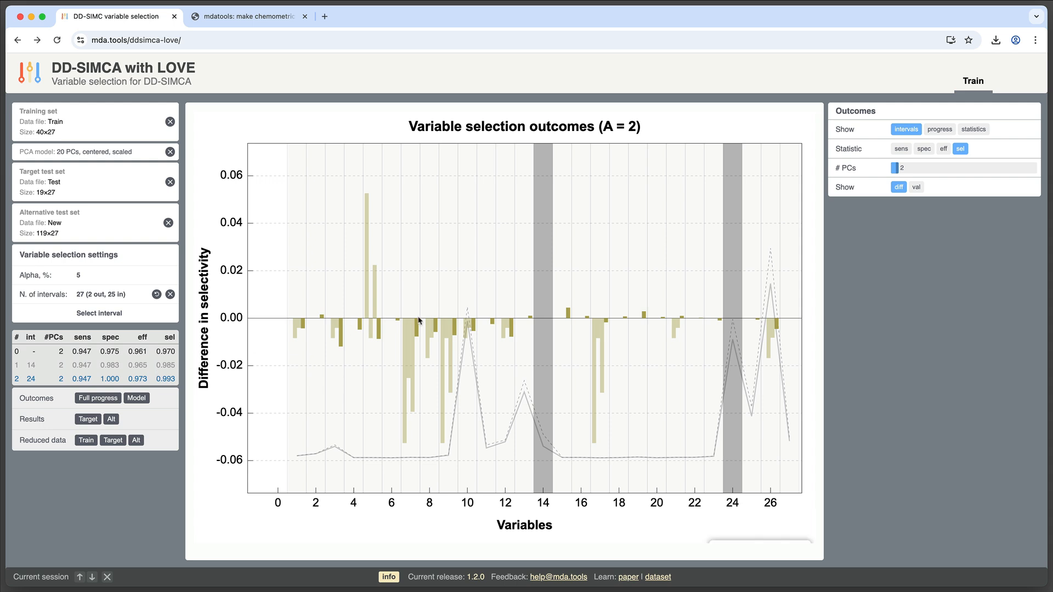
Select interval 15 and compare its efficiency, specificity, sensitivity and selectivity curves across PCs
click(562, 296)
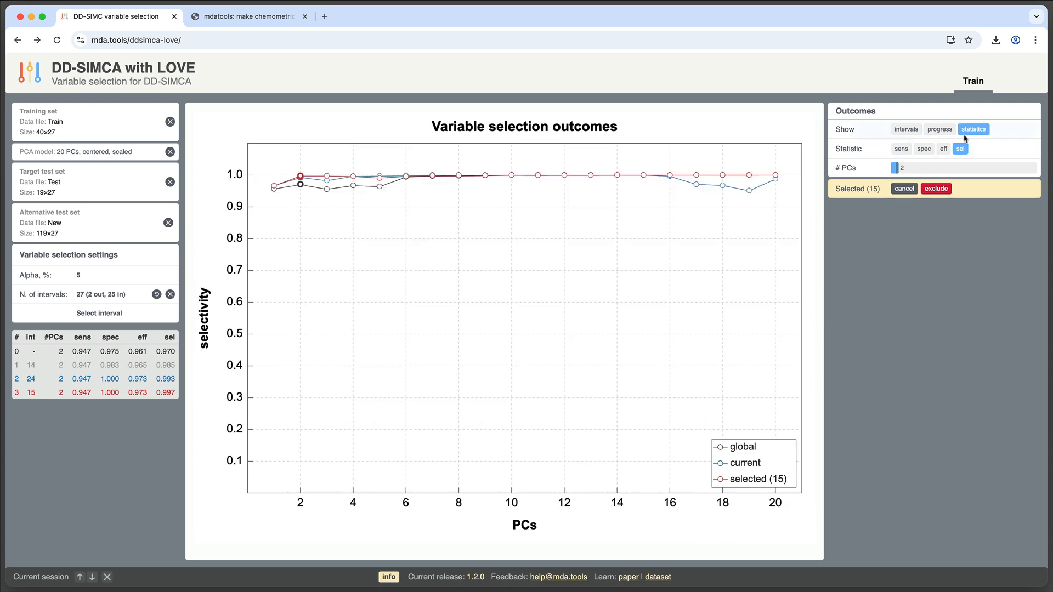
click(943, 150)
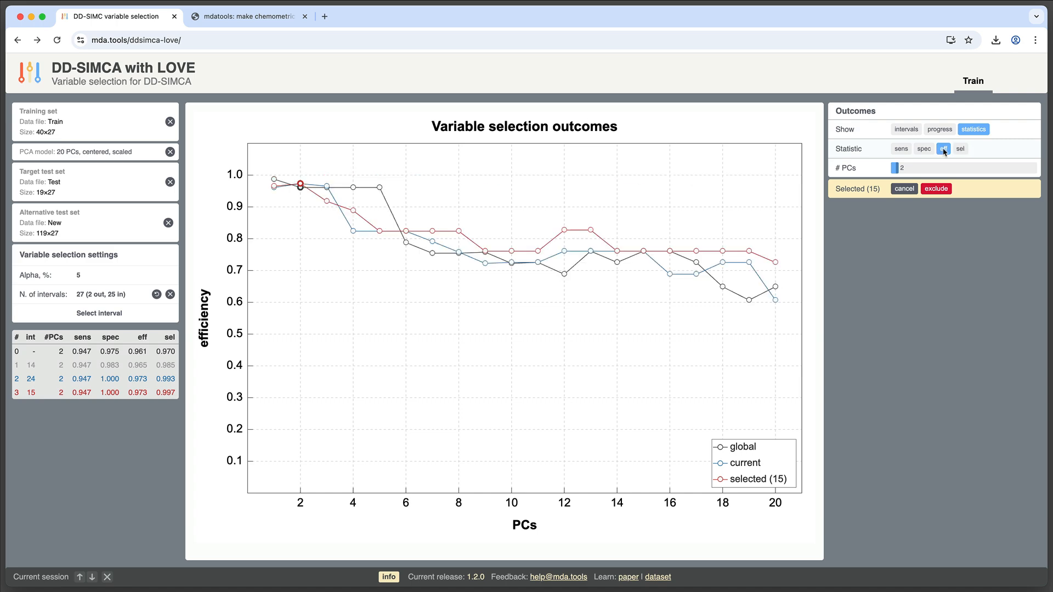
click(924, 149)
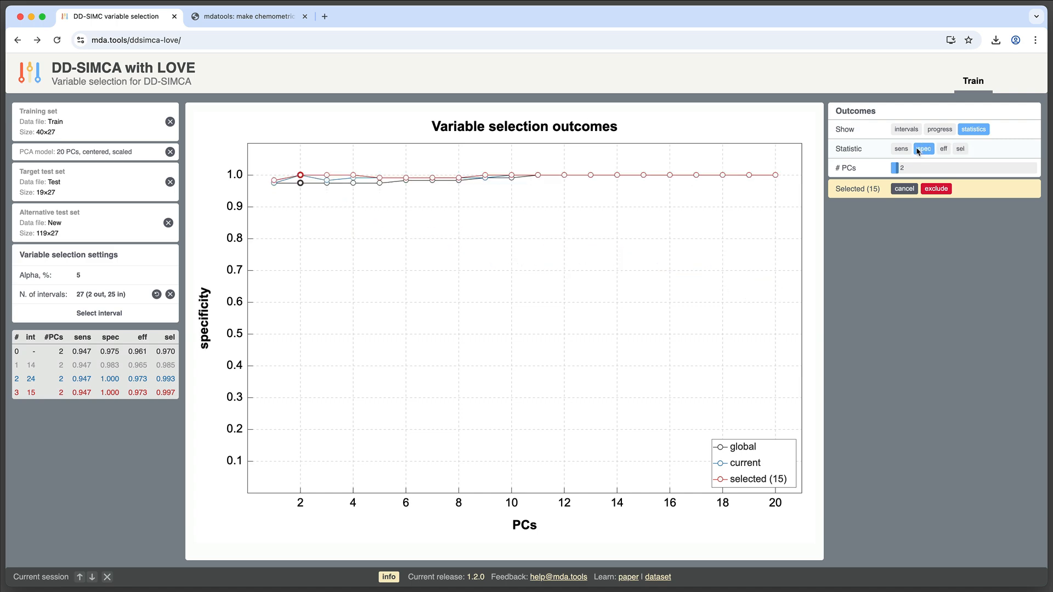
click(901, 149)
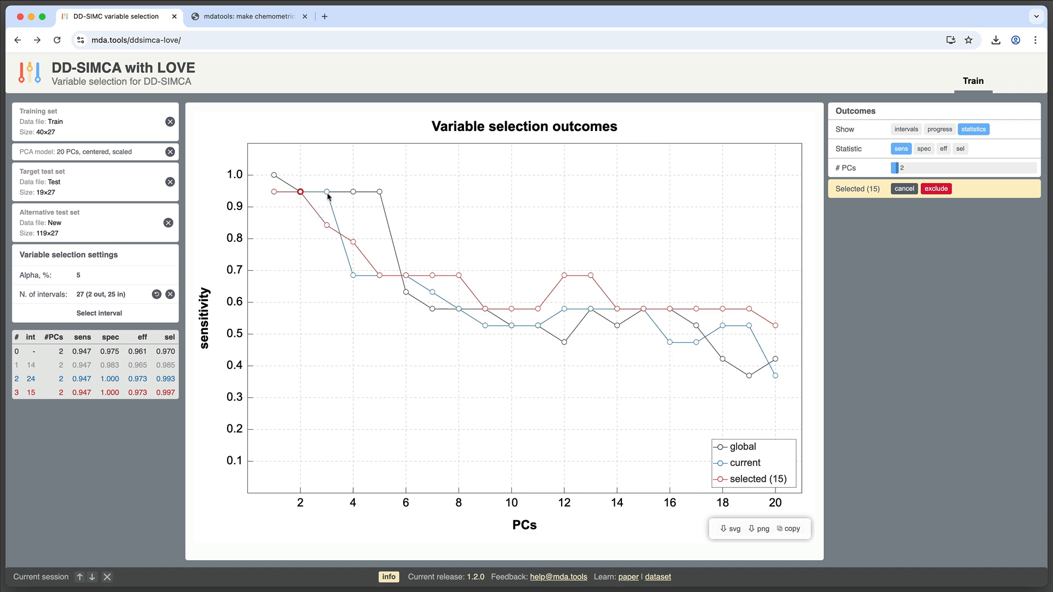
click(923, 149)
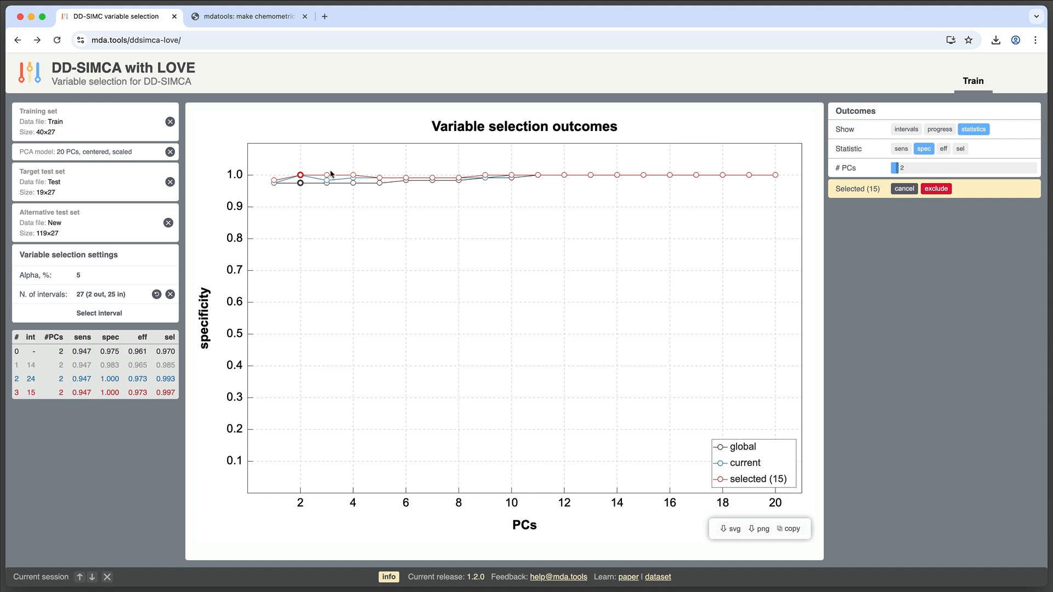
click(943, 149)
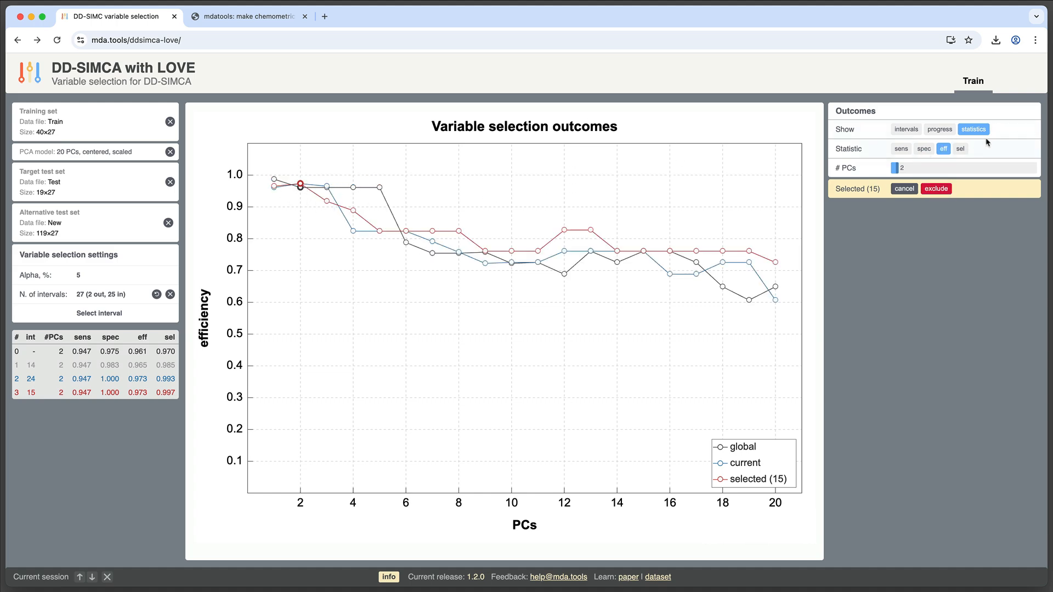
click(959, 149)
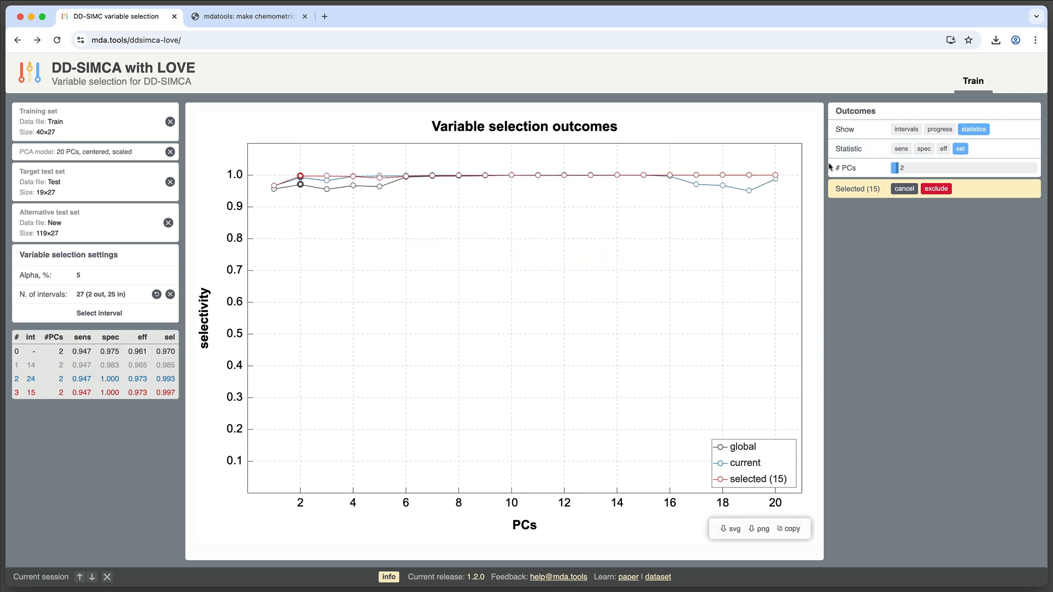
Exclude interval 15 and start a new variable selection round
click(942, 189)
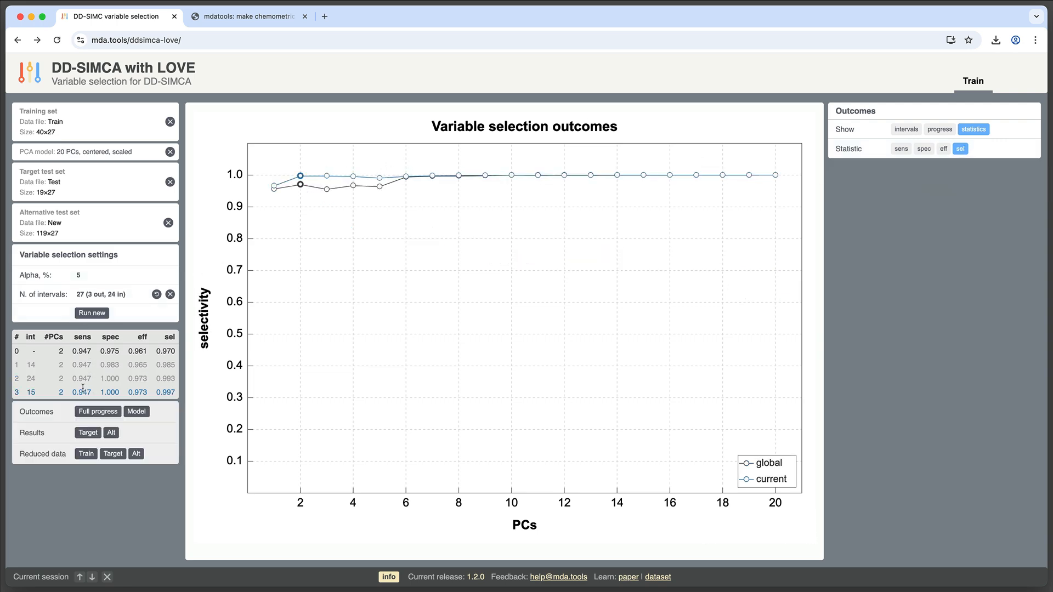
click(88, 313)
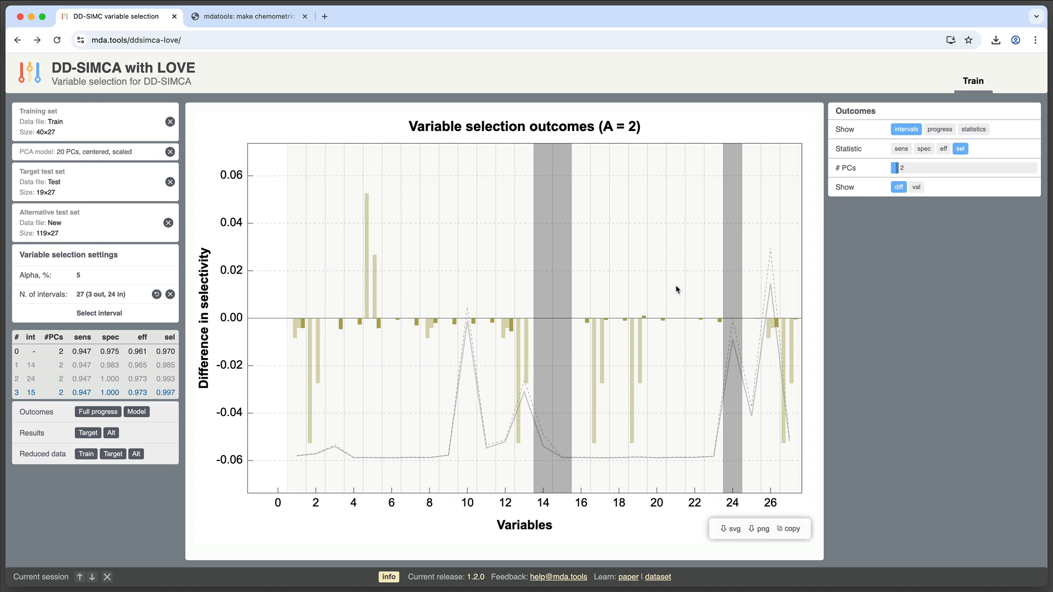
Select the Uronic acids interval, compare its statistics across PCs and return to the intervals view
click(395, 305)
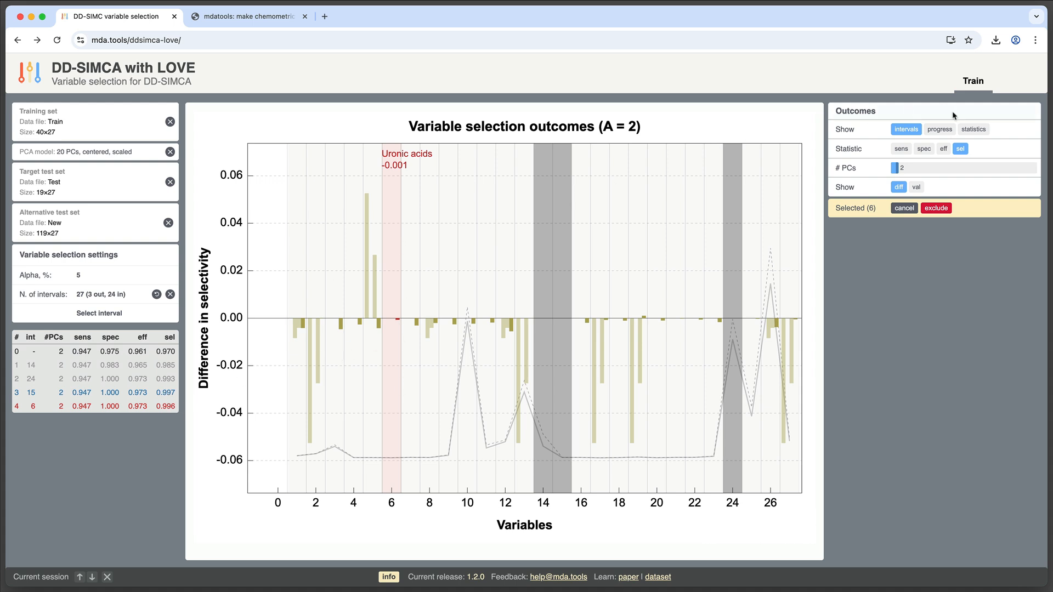
click(981, 130)
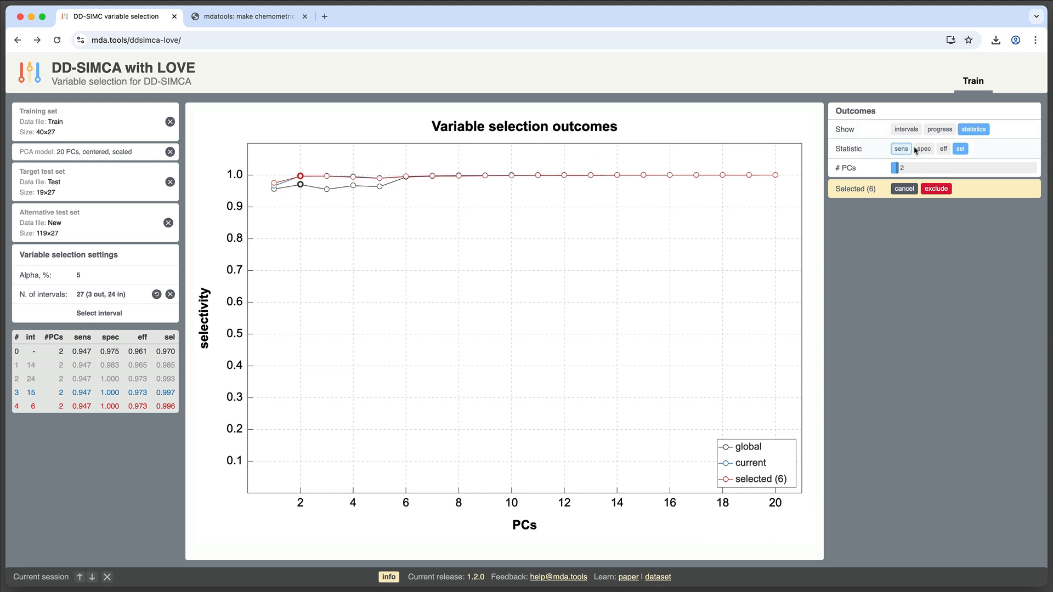
click(943, 149)
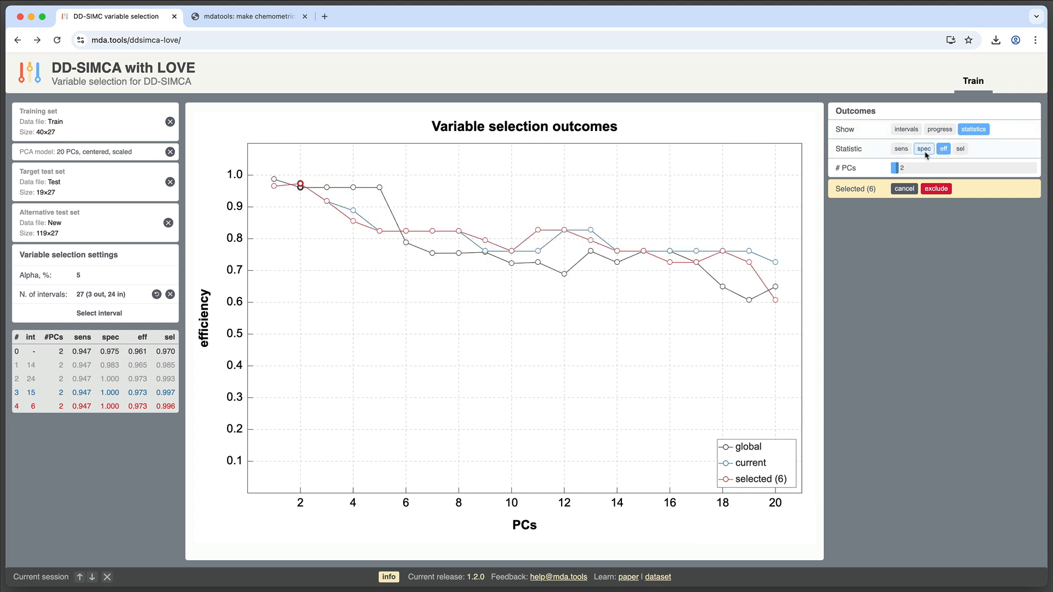
click(924, 150)
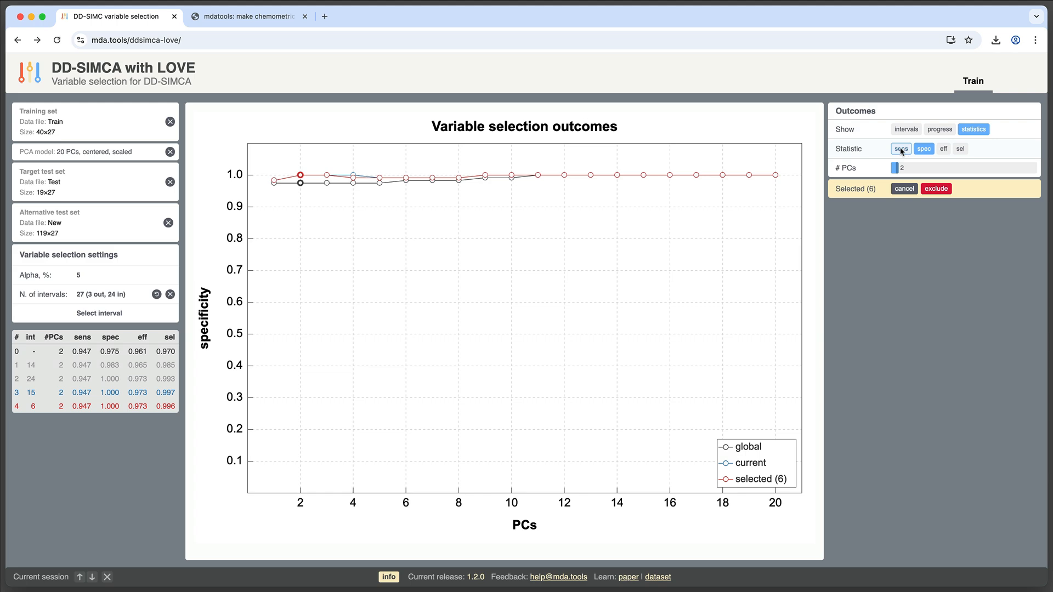
click(901, 149)
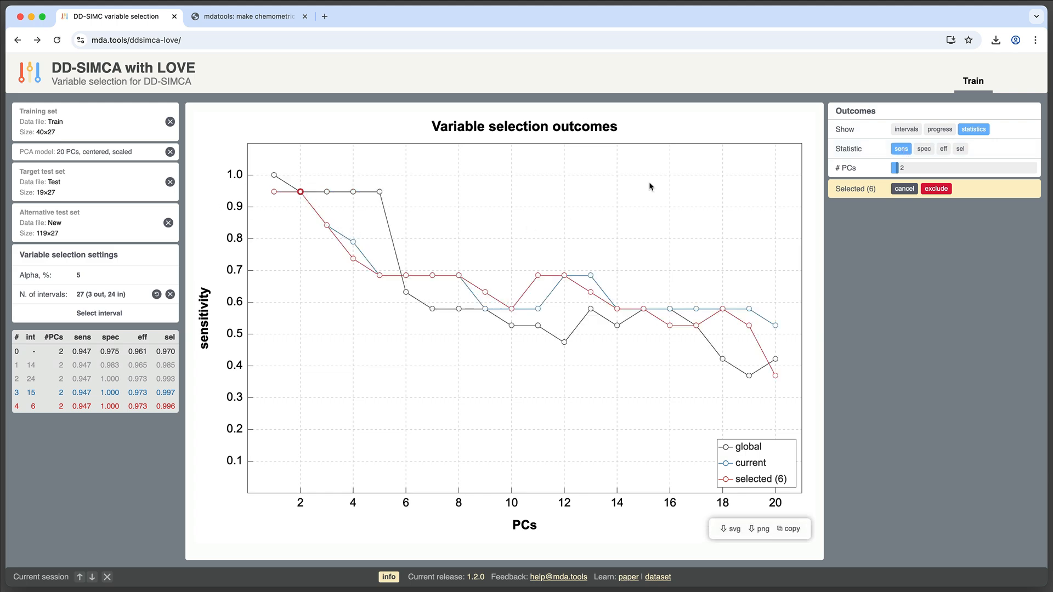
click(905, 129)
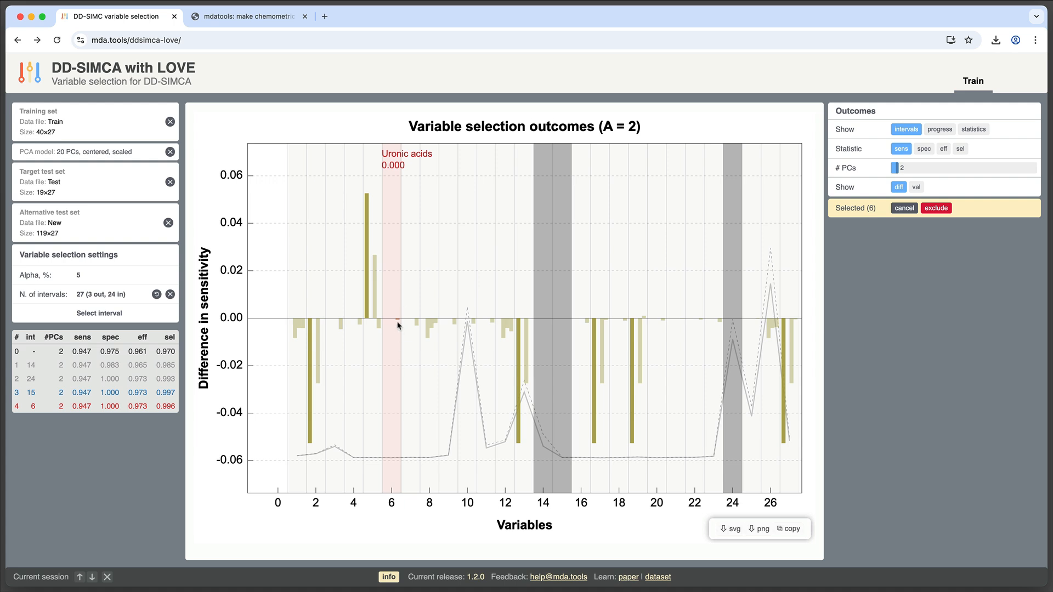
Exclude the Uronic acids interval and undo that exclusion
click(942, 212)
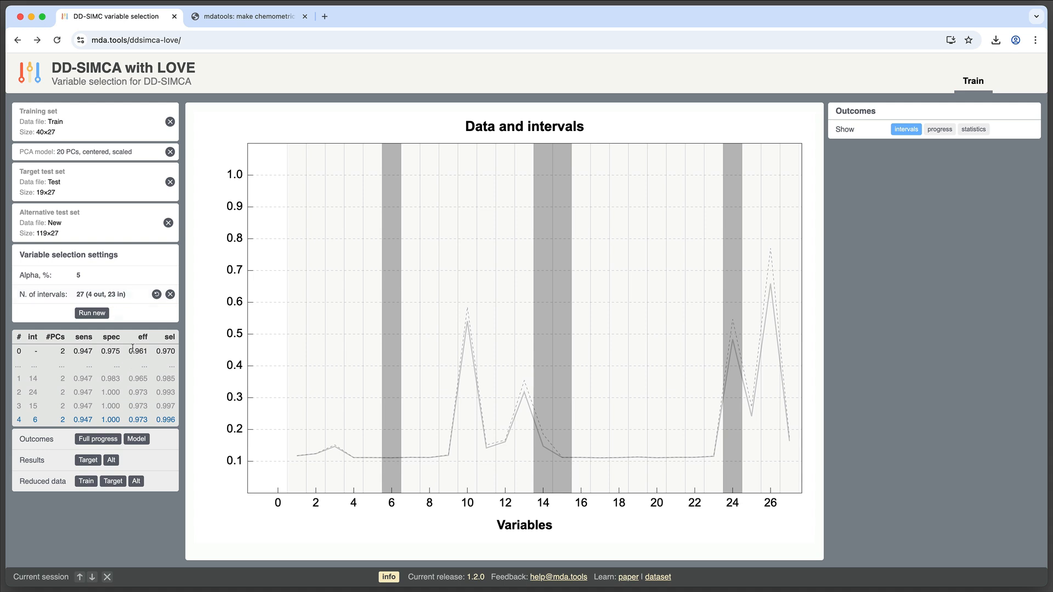
click(156, 295)
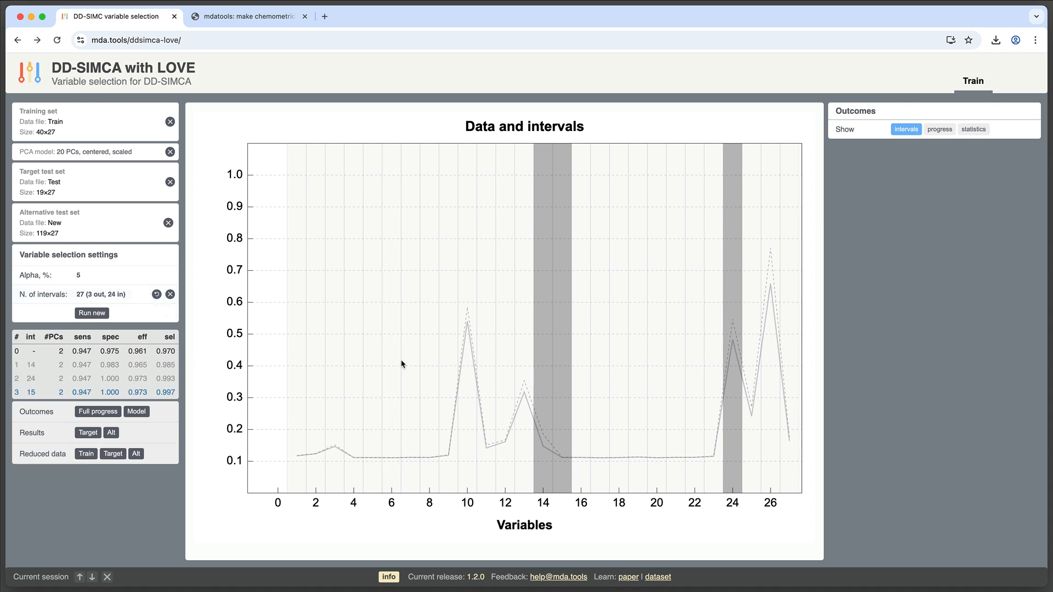
Reselect the Uronic acids interval in a new round, exclude it and start the next selection round
click(93, 313)
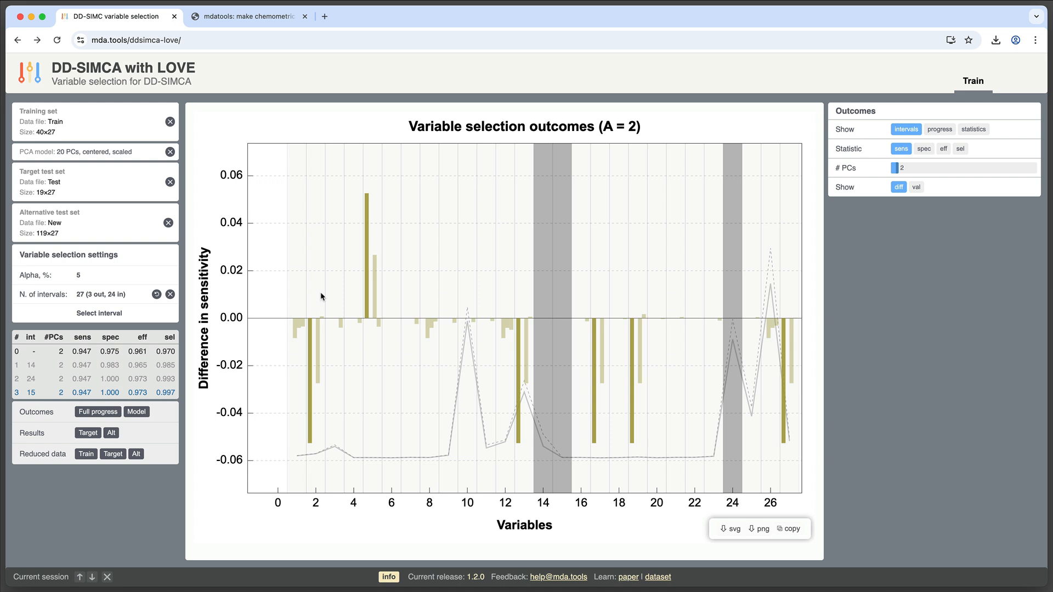
click(398, 302)
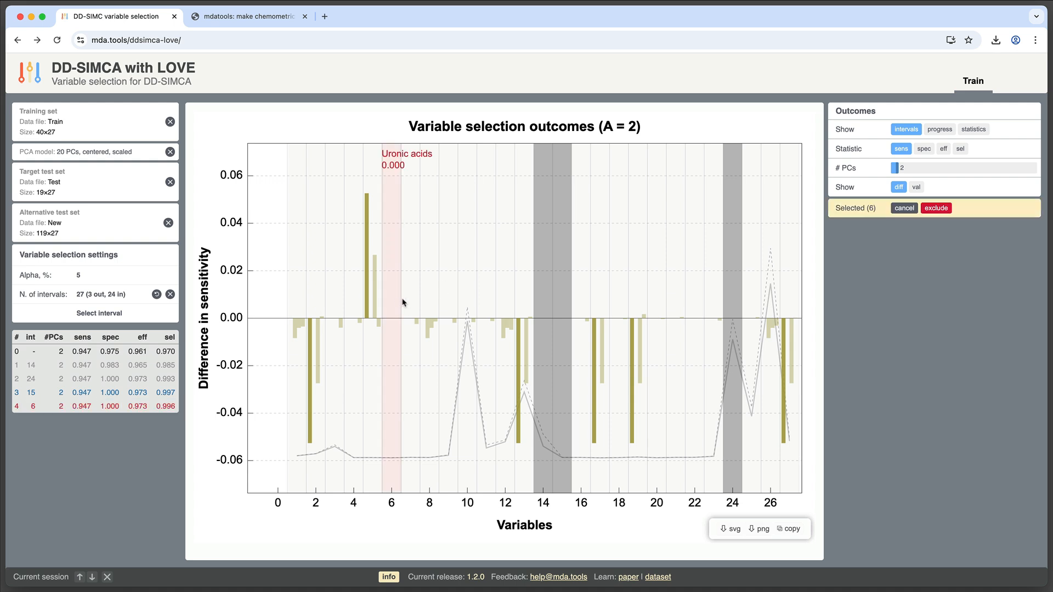
click(943, 210)
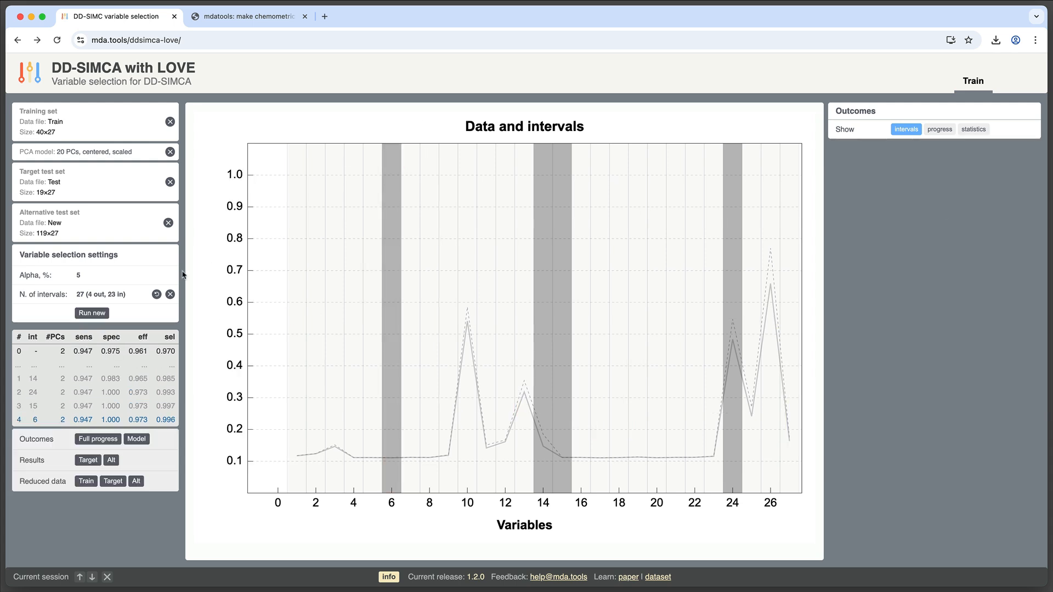
click(100, 314)
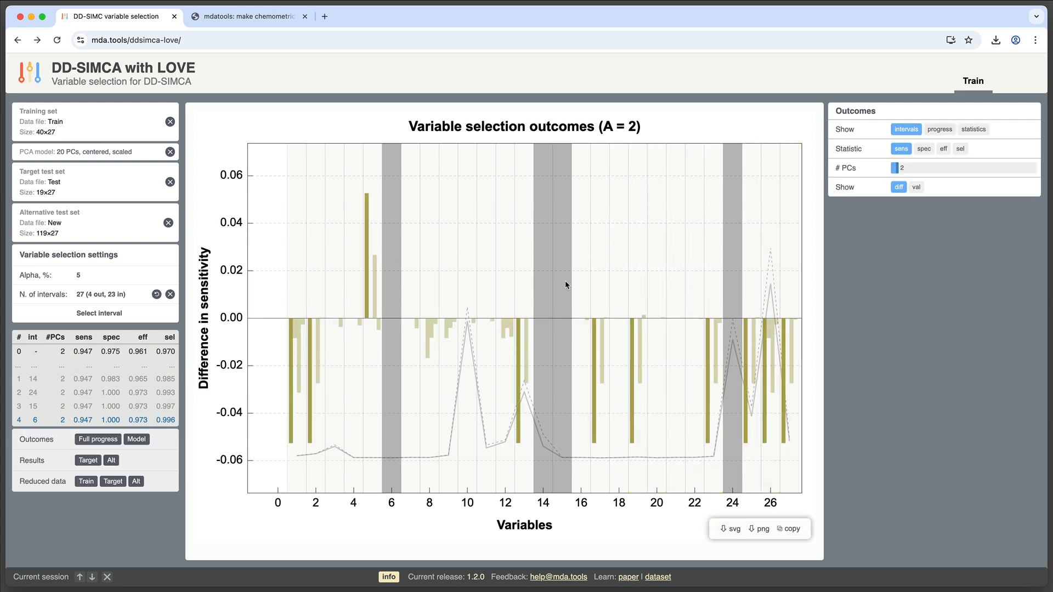
Select the Hue interval and compare its sensitivity, specificity, efficiency and selectivity across PCs
click(658, 305)
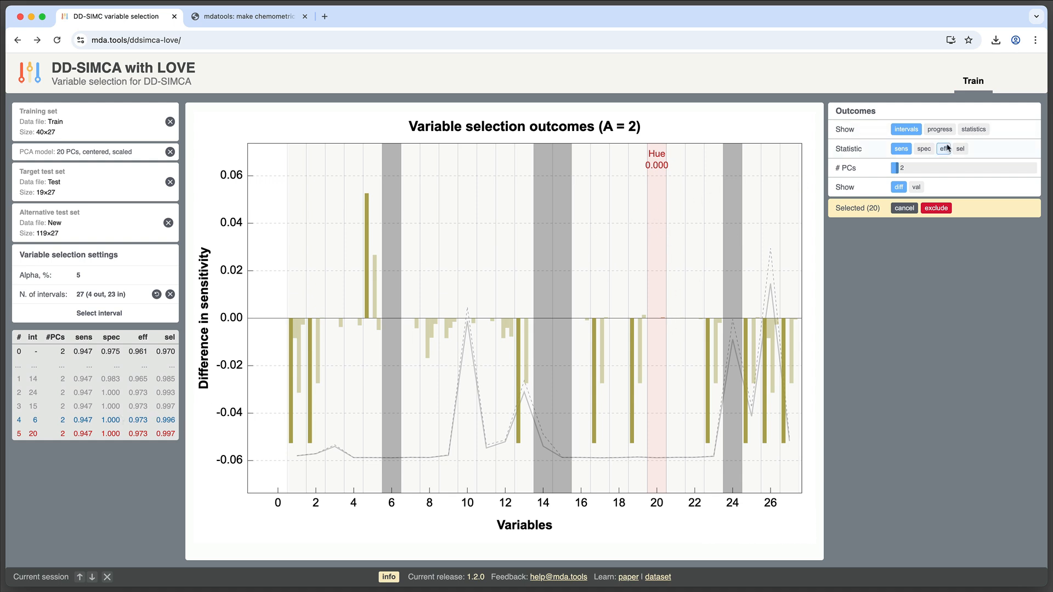
click(973, 130)
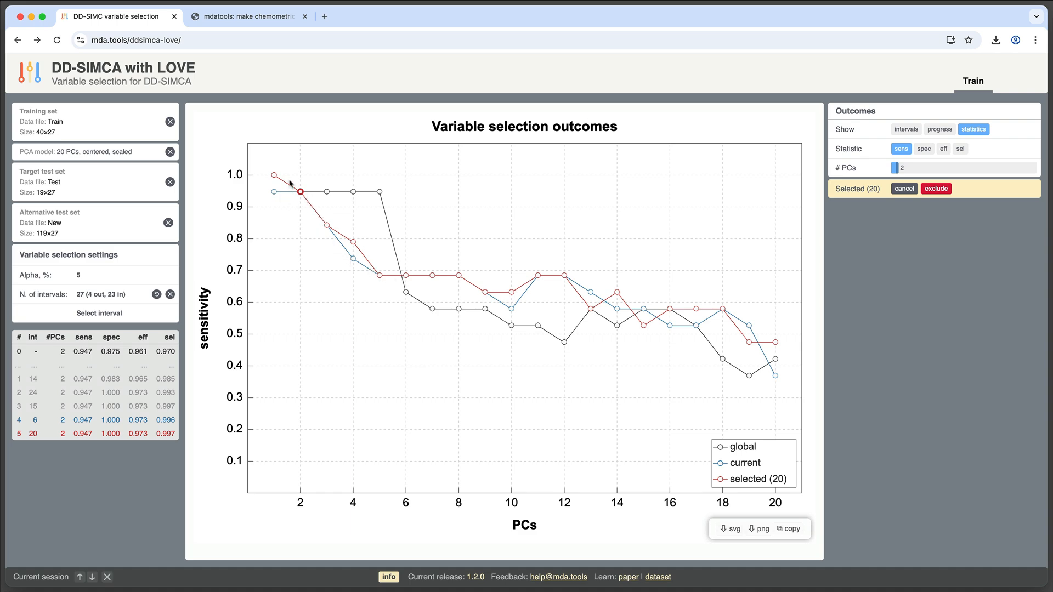
click(924, 152)
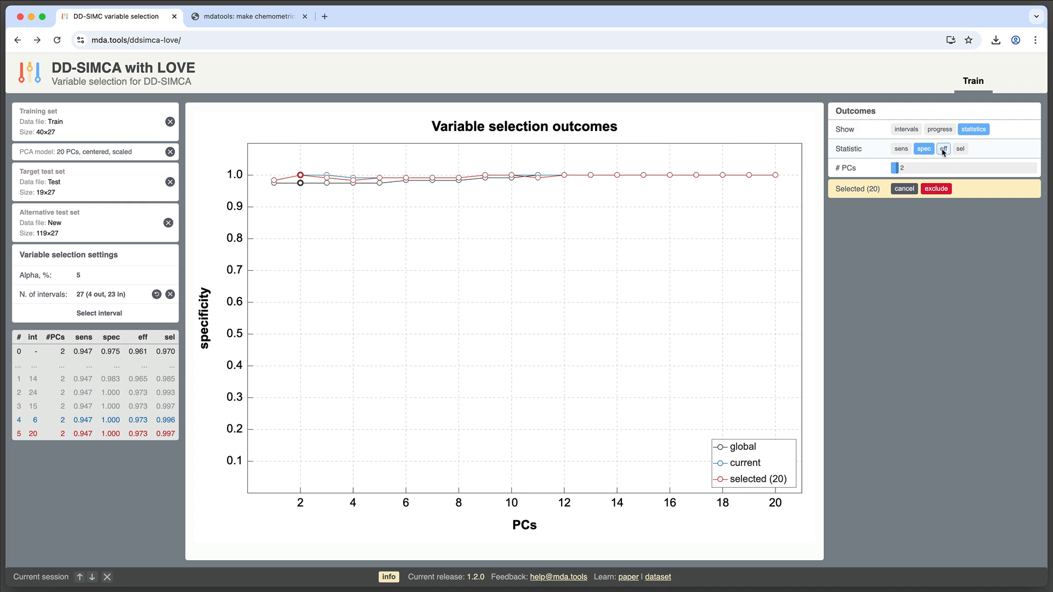
click(943, 151)
click(958, 151)
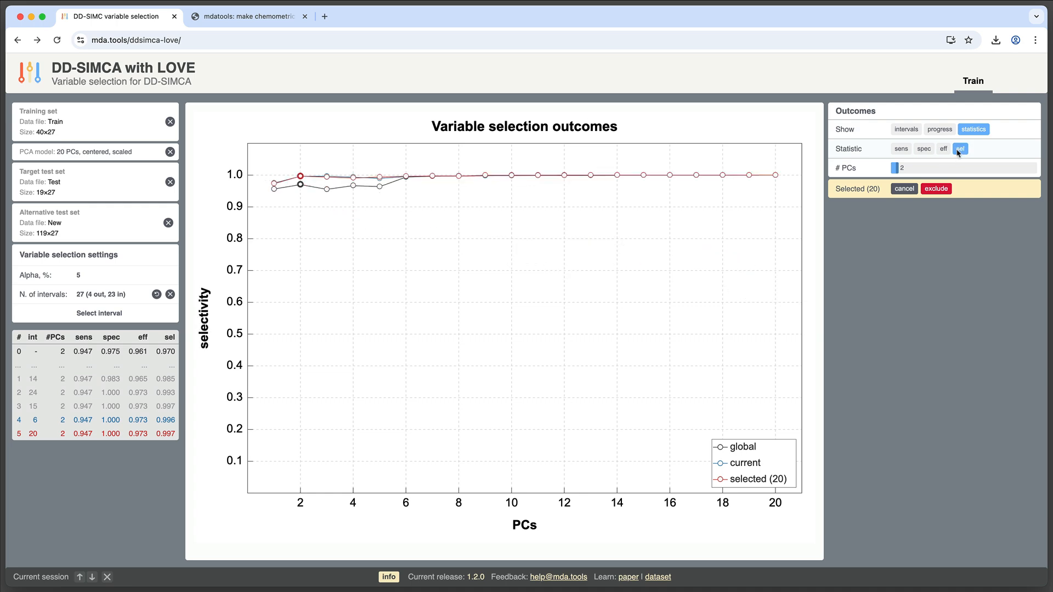
Exclude the Hue interval and start a new variable selection round
click(937, 189)
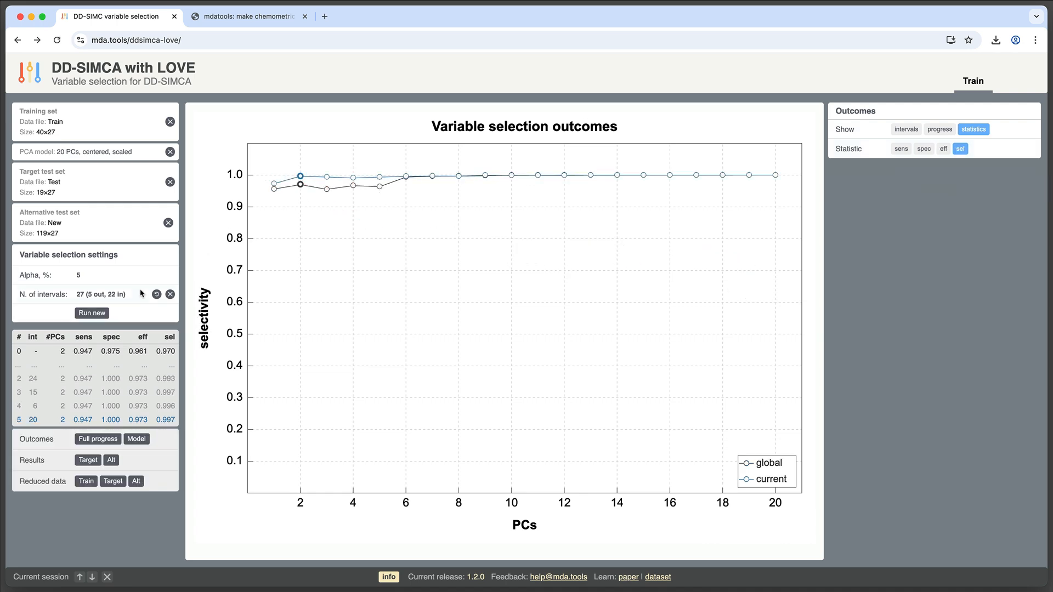
click(94, 313)
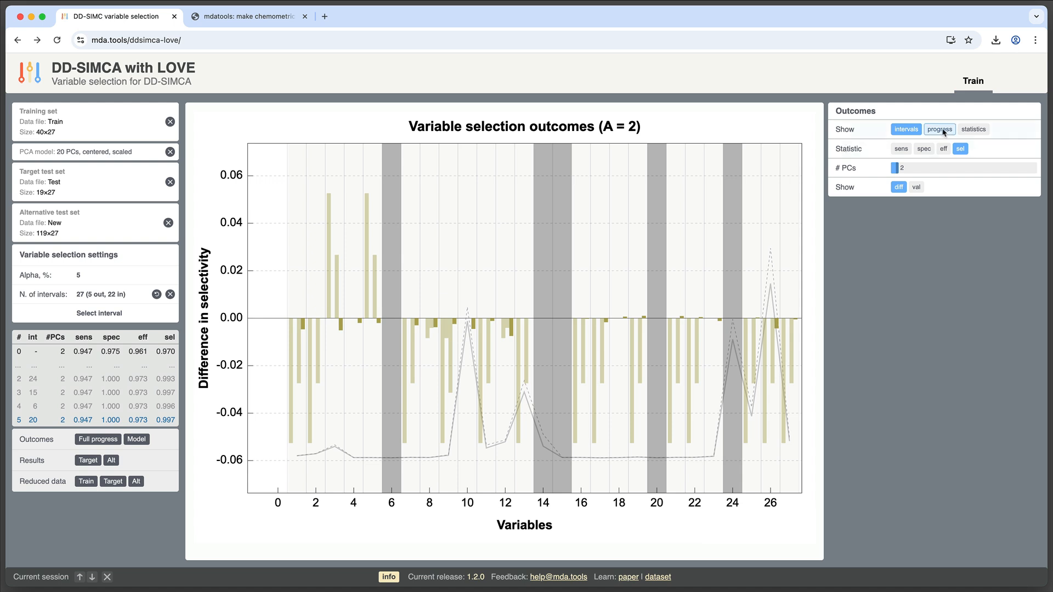
Review the zoomed selection progress plot for selectivity, efficiency, specificity and sensitivity, and switch zoom off
click(940, 129)
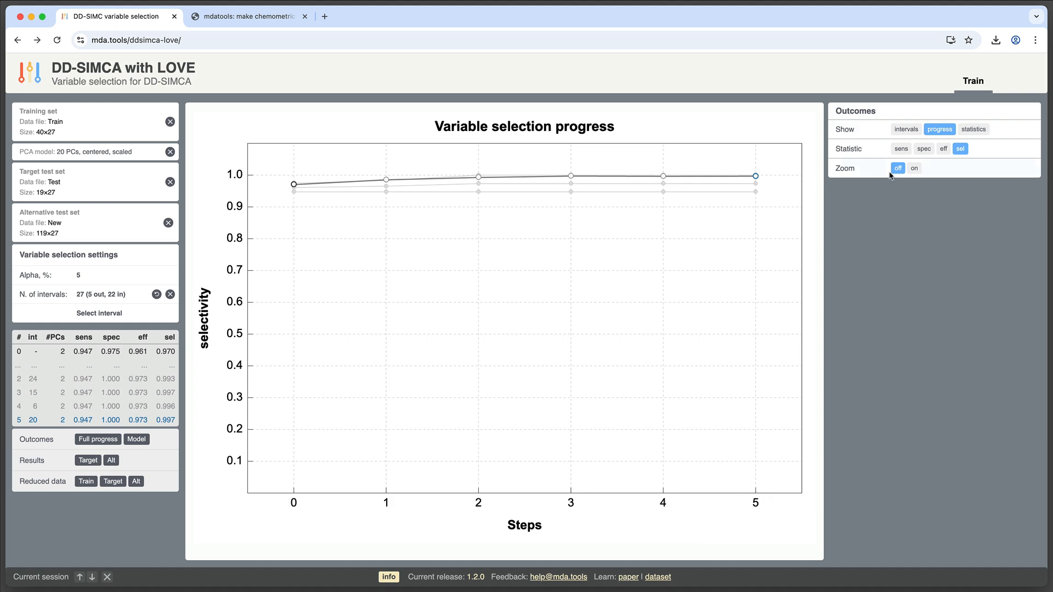
click(914, 168)
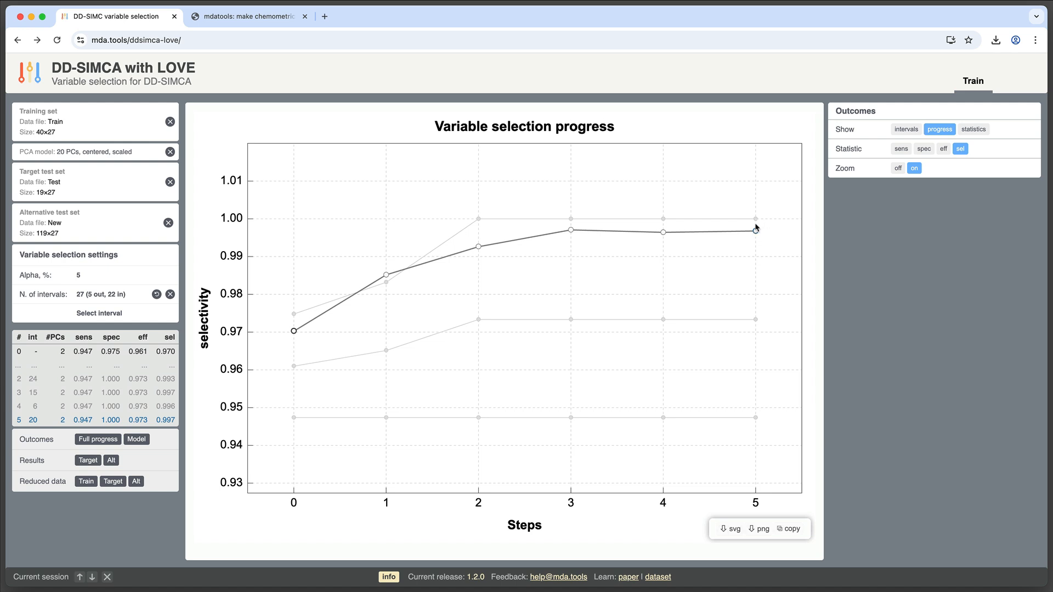
click(944, 149)
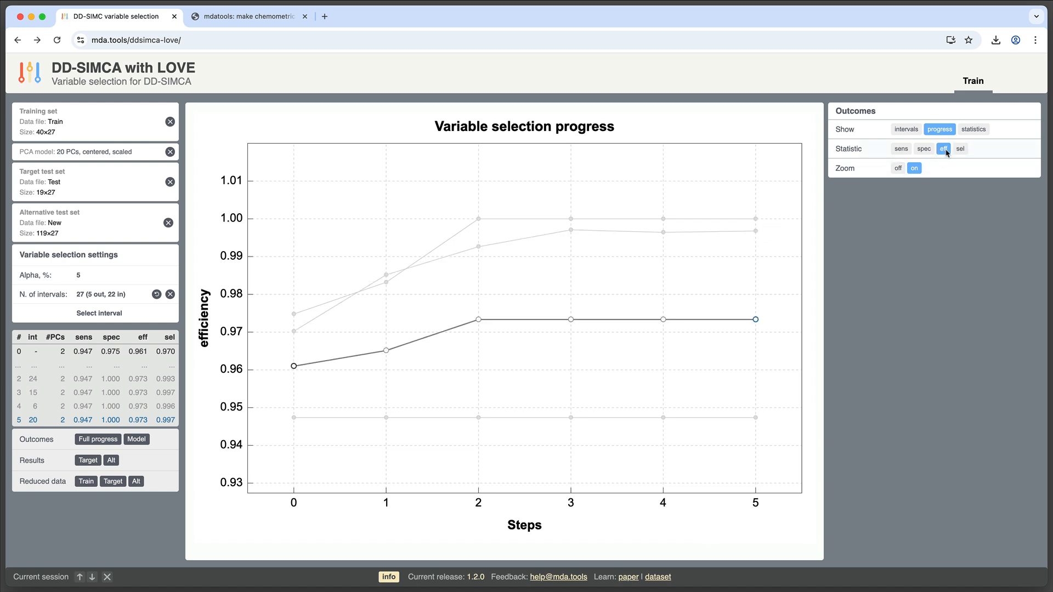
click(922, 149)
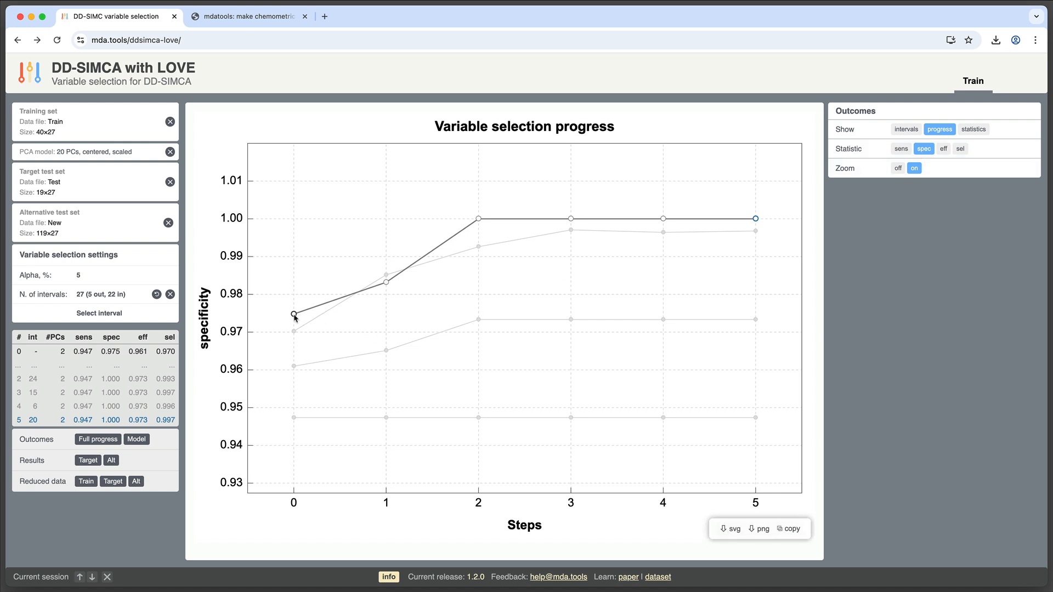
click(900, 150)
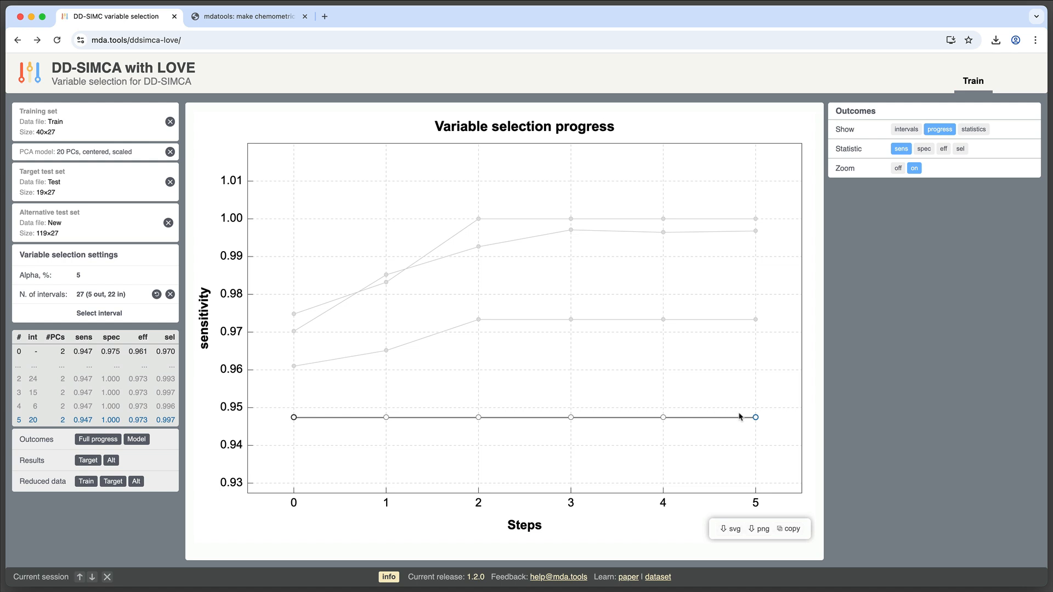
click(897, 169)
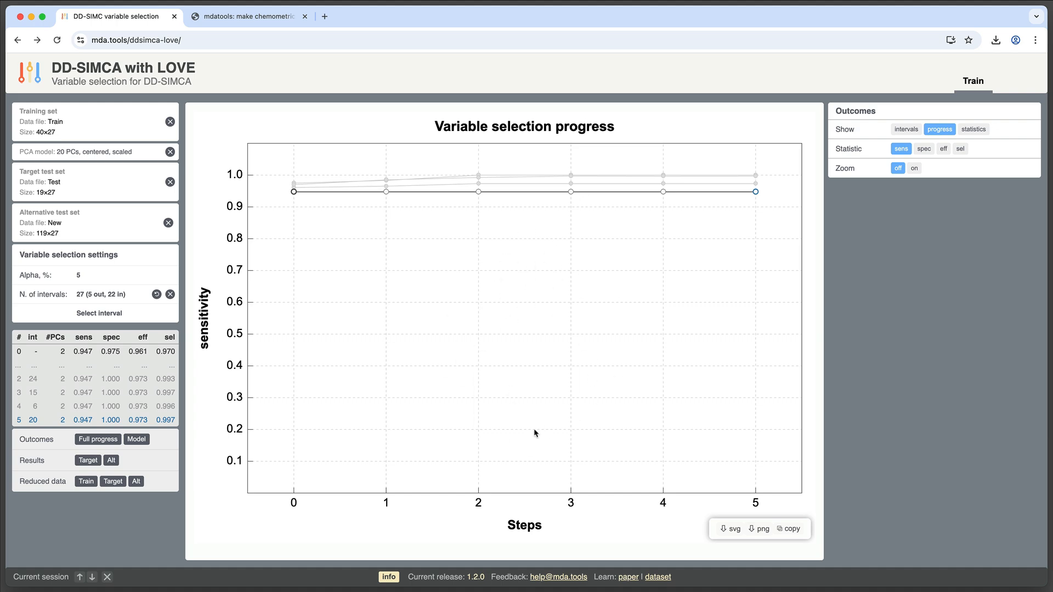
Run successive selection rounds, excluding intervals 18, 19, 8 and 22 and starting a new round each time
click(906, 130)
click(973, 129)
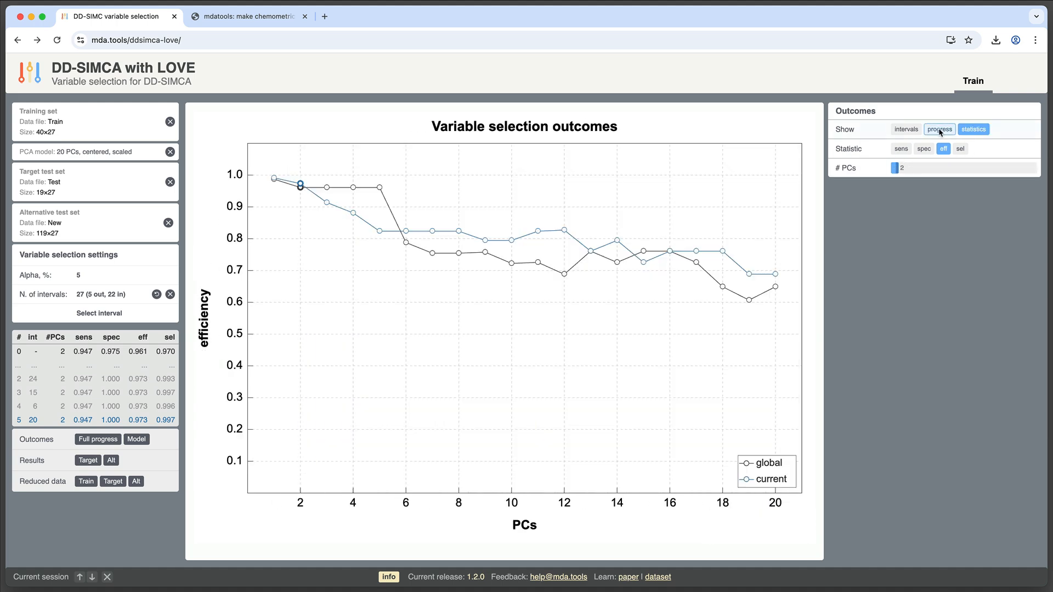
click(939, 130)
click(85, 313)
click(968, 131)
click(936, 208)
click(91, 314)
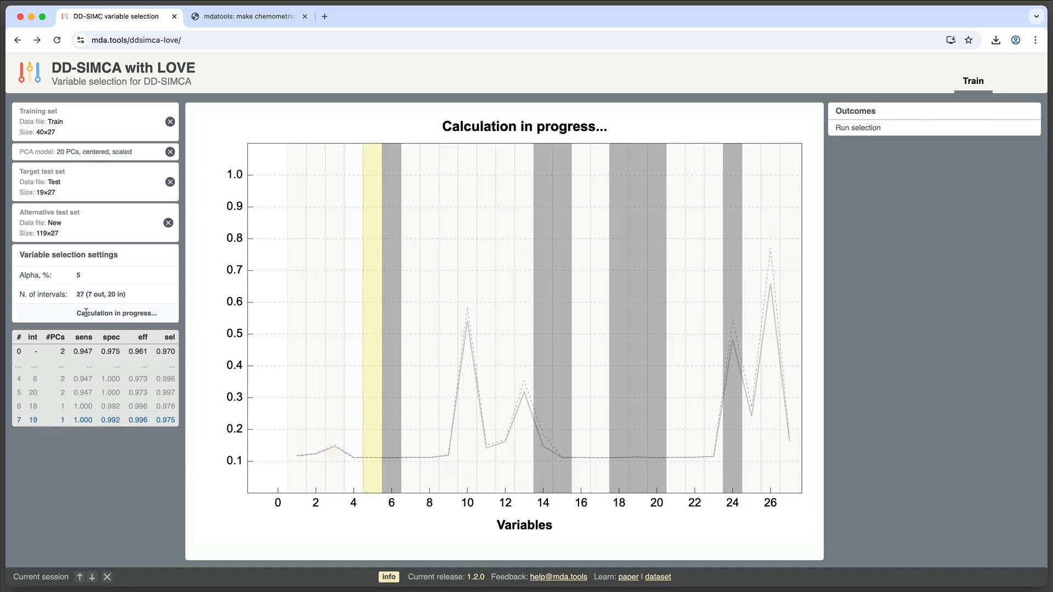
click(936, 208)
click(97, 314)
click(938, 130)
click(936, 208)
click(97, 314)
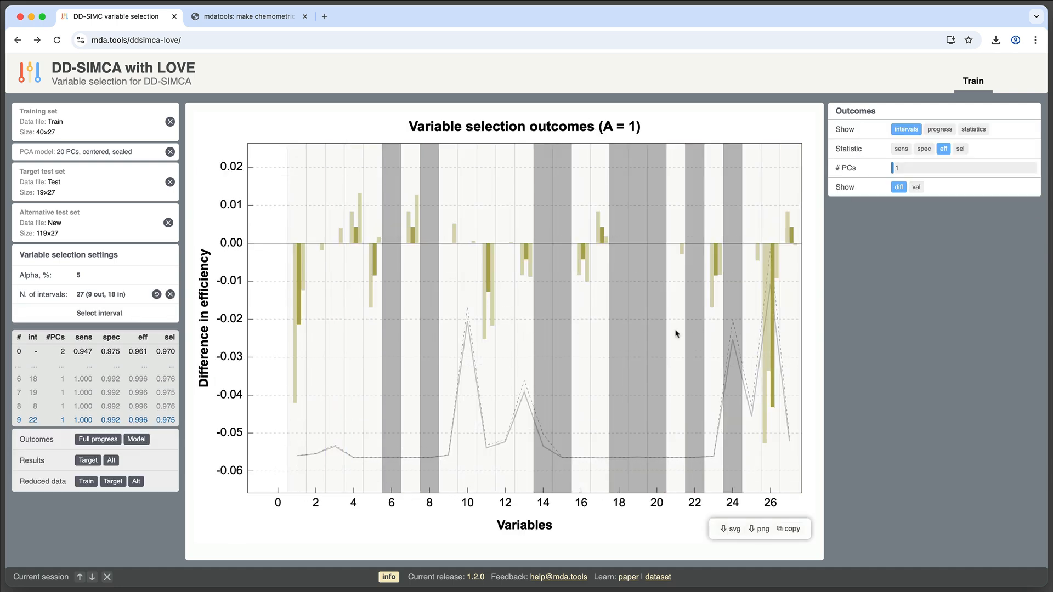
Set the outcomes to 2 PCs, select interval 23 on the efficiency plot, exclude it and start a new round
click(973, 130)
click(960, 149)
click(906, 130)
click(902, 168)
click(943, 149)
click(713, 285)
click(935, 208)
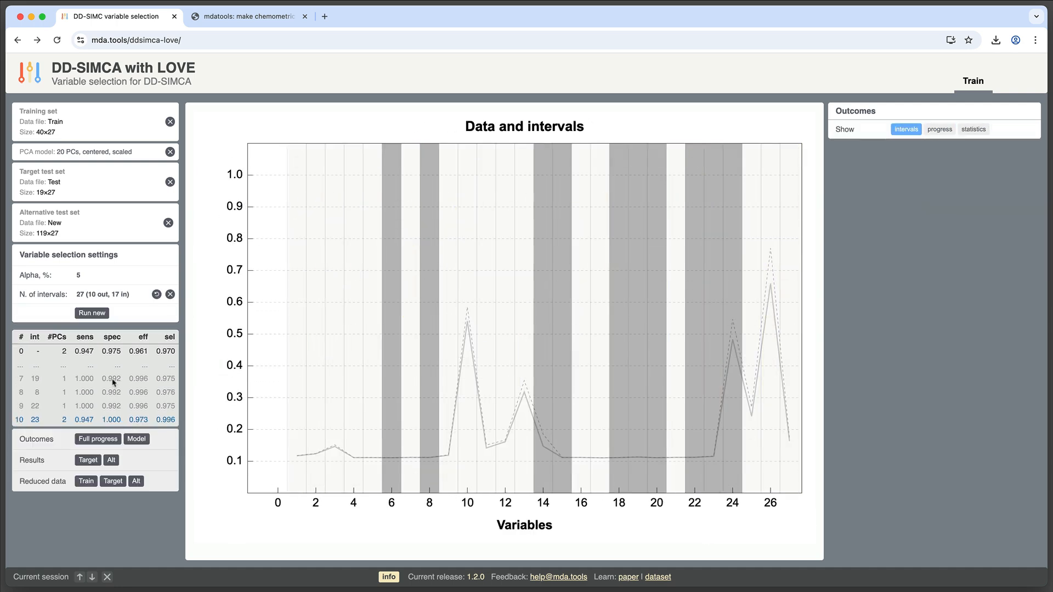
click(94, 313)
Select and exclude intervals 25, 4, 9 and 11 in turn, starting a new selection round after each
click(751, 285)
click(936, 208)
click(93, 313)
click(354, 285)
click(939, 209)
click(92, 313)
click(448, 254)
click(935, 208)
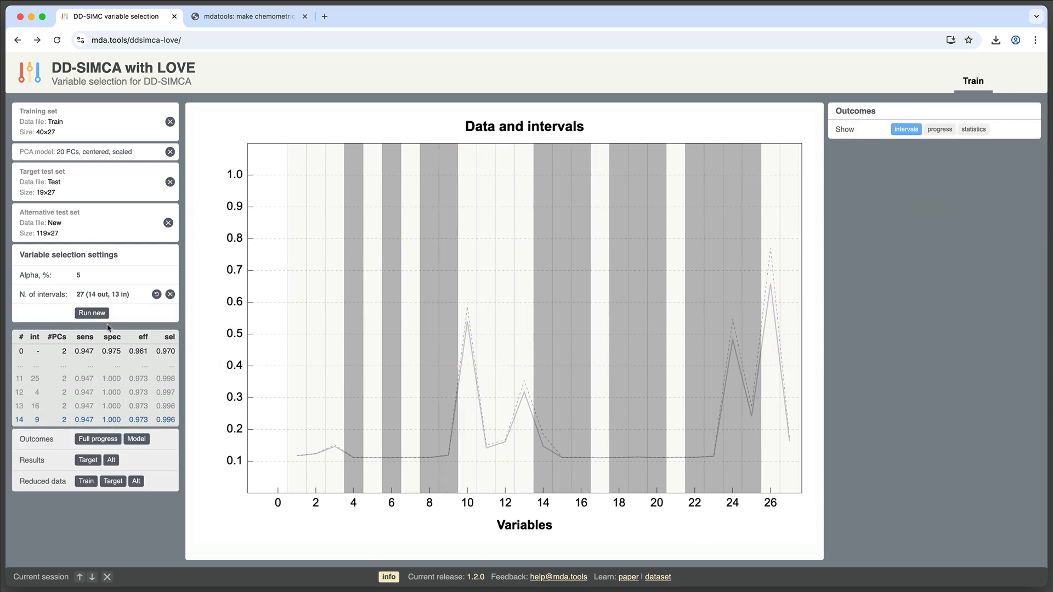
click(92, 313)
click(486, 253)
click(936, 208)
click(92, 313)
Exclude the Malic acid interval and interval 10, starting a new selection round after each
click(372, 253)
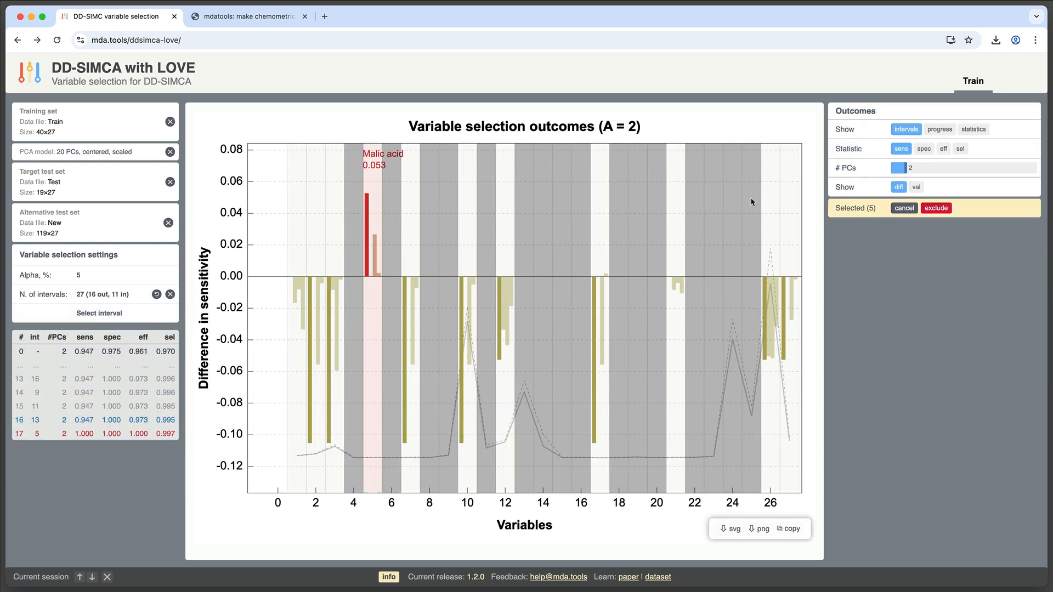
click(936, 209)
click(91, 313)
click(467, 254)
click(973, 130)
click(936, 169)
click(98, 314)
Select the Nonflavanoid phenols interval on the efficiency plot, exclude it and start a new round
click(905, 130)
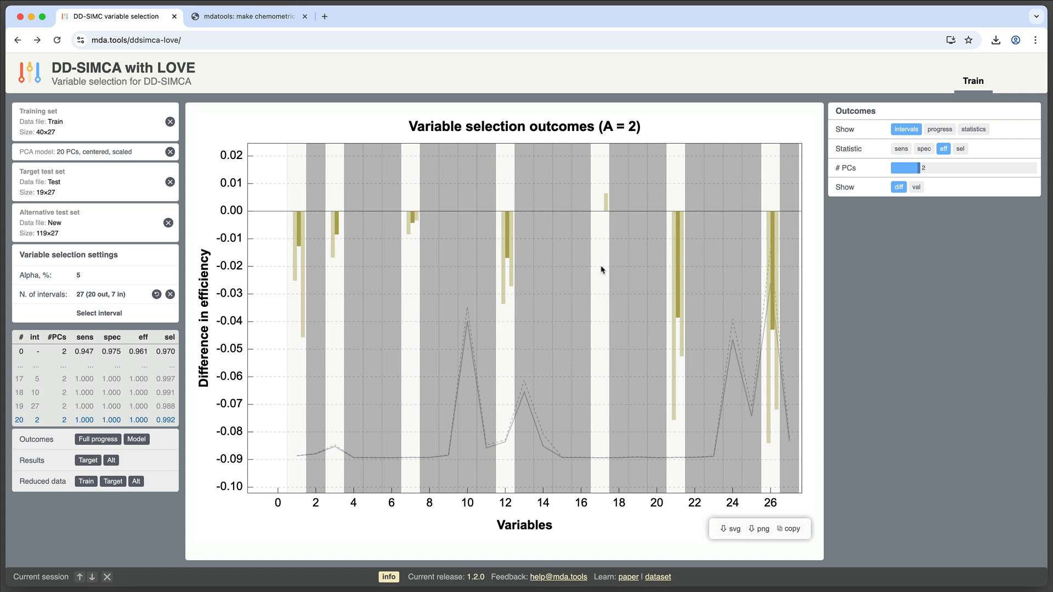
click(602, 235)
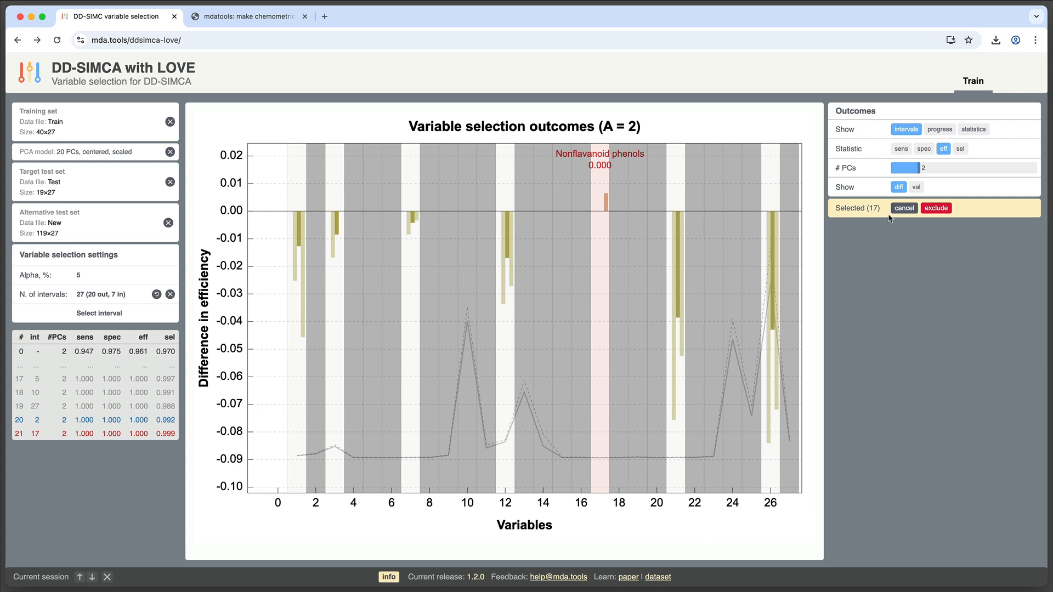
click(935, 208)
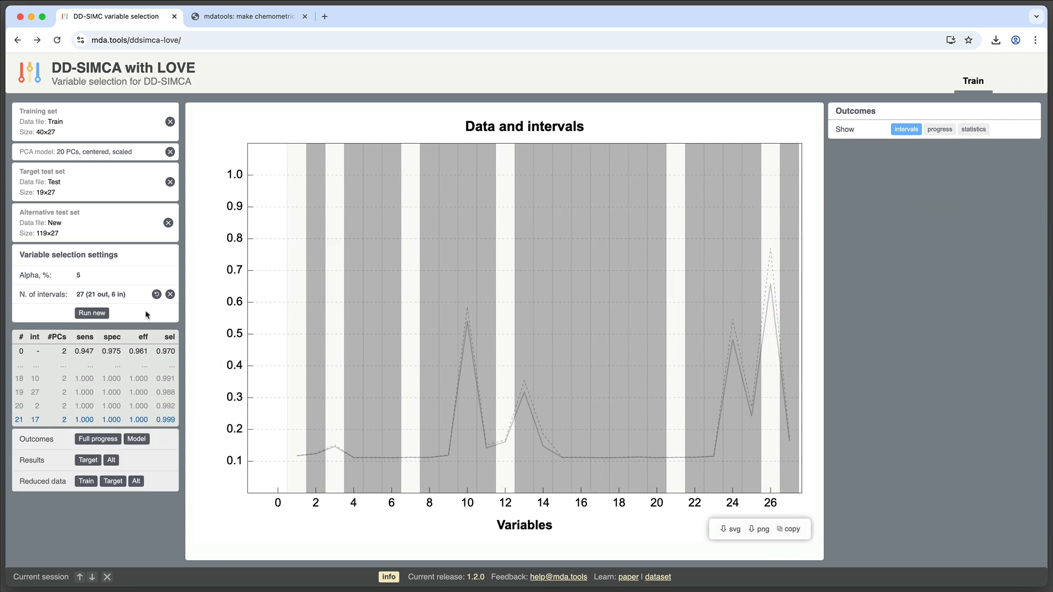
click(98, 314)
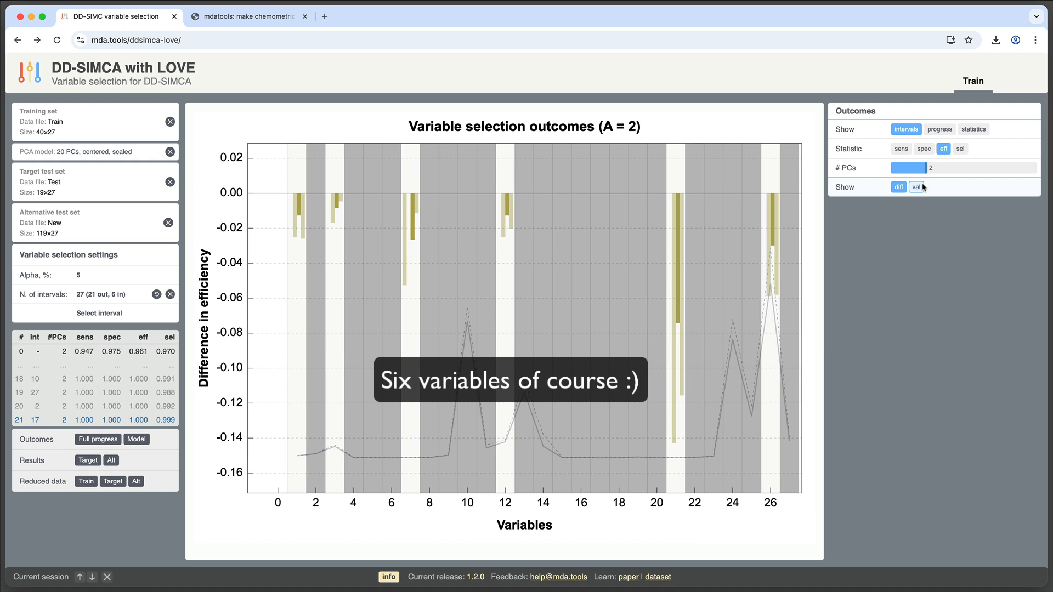
Download the full selection progress and preview ddsimca-love-progress.csv in the Finder Downloads folder
click(959, 149)
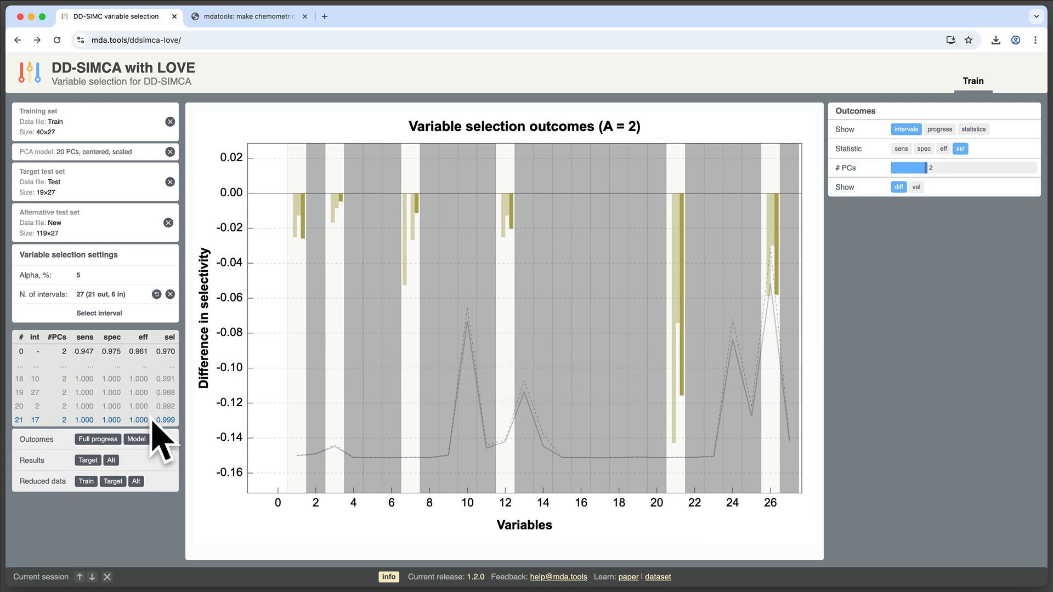
click(91, 442)
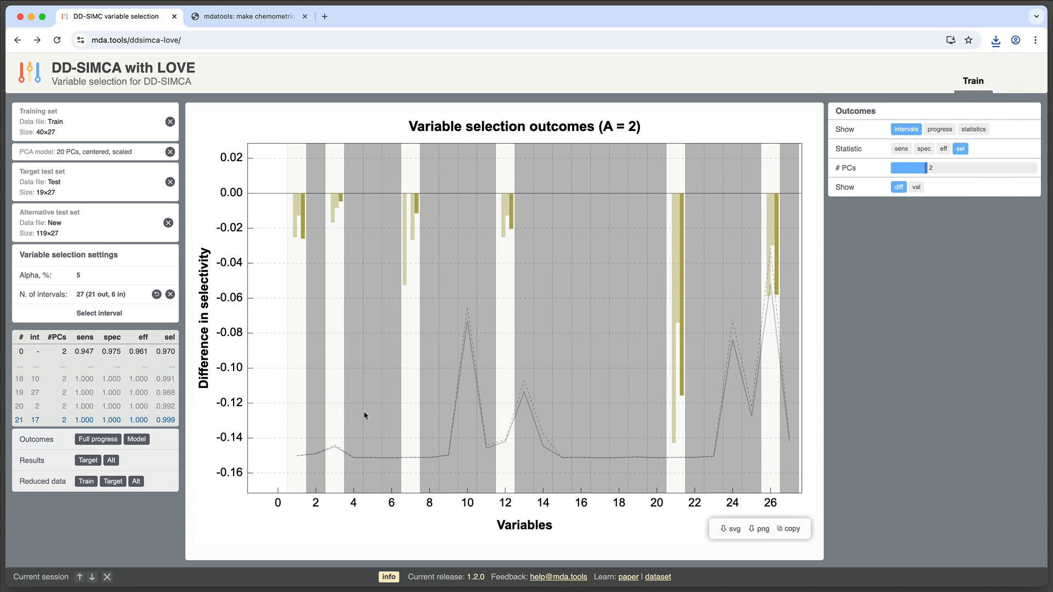
key(super+Tab)
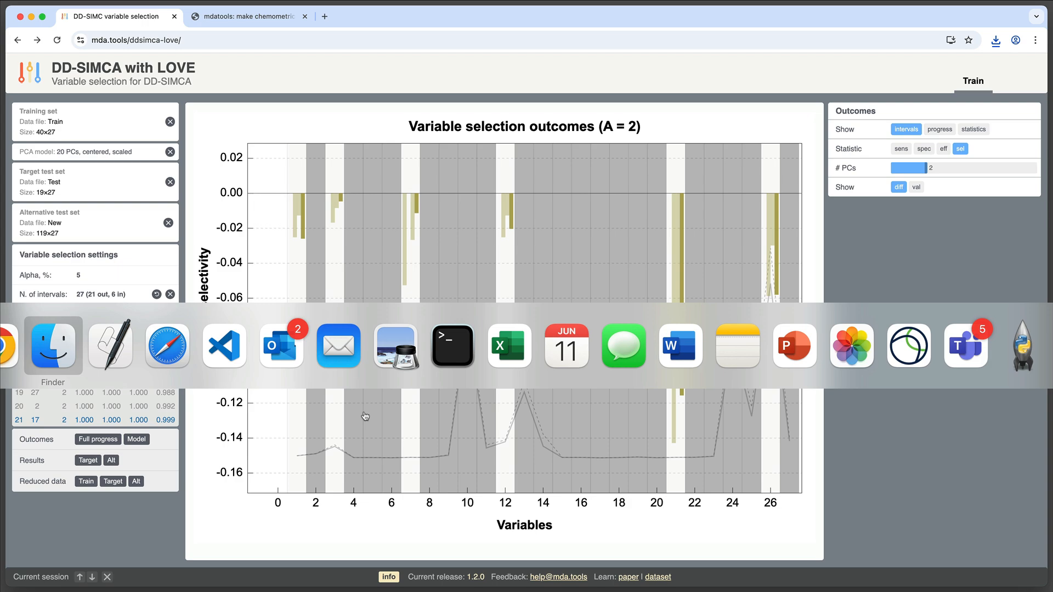
click(443, 116)
key(space)
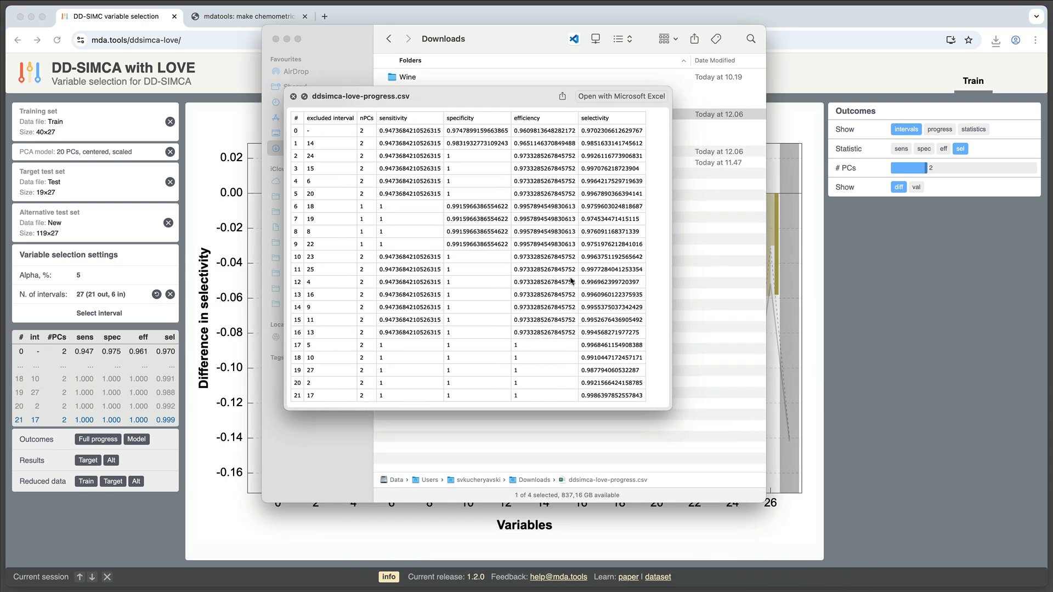
drag(668, 409, 742, 495)
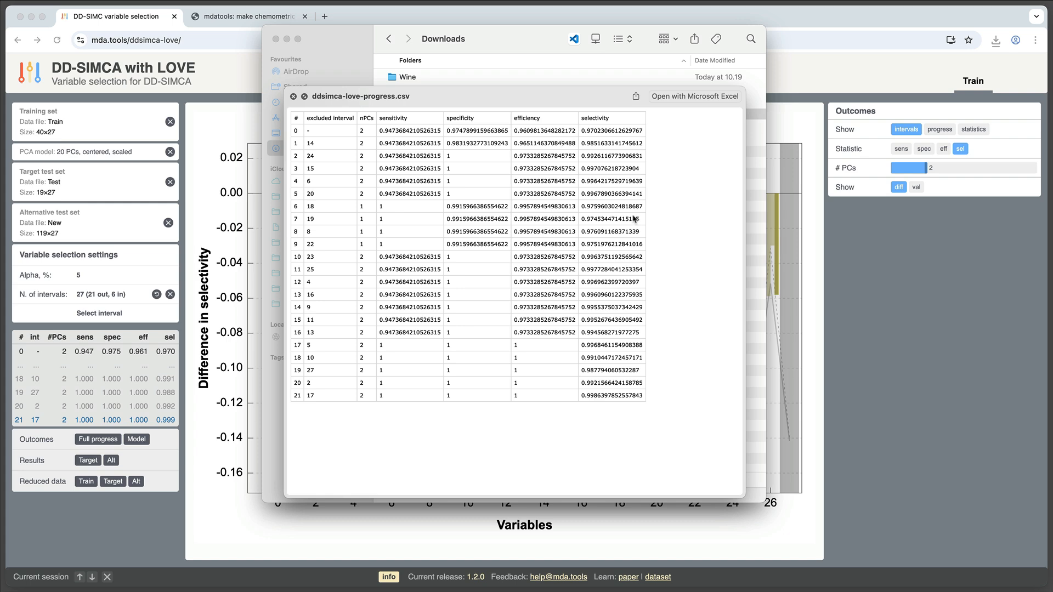
click(294, 96)
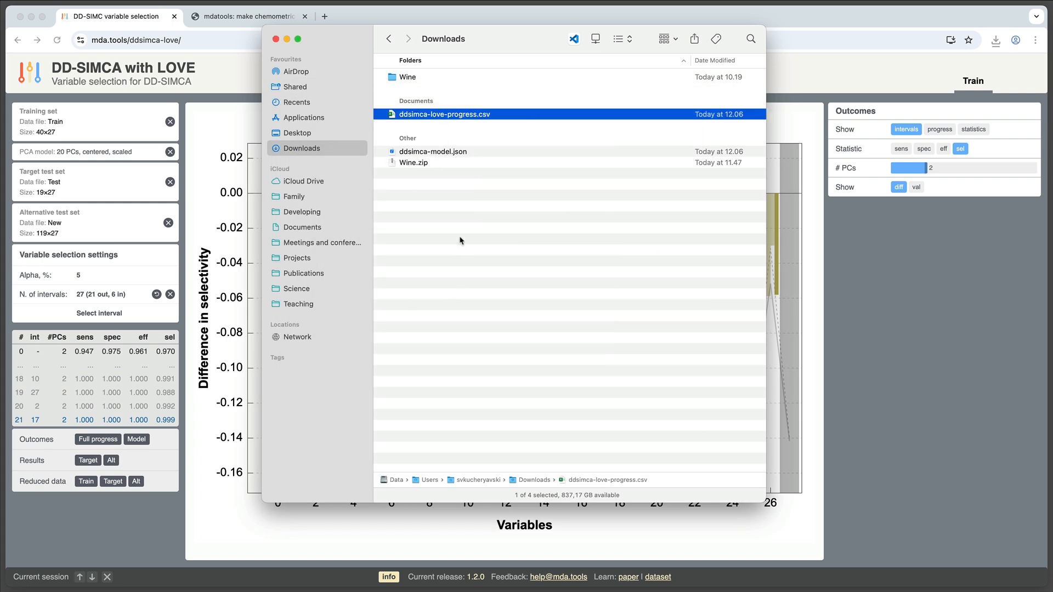
Return to the browser and download the DD-SIMCA results for the alternative test set
click(457, 152)
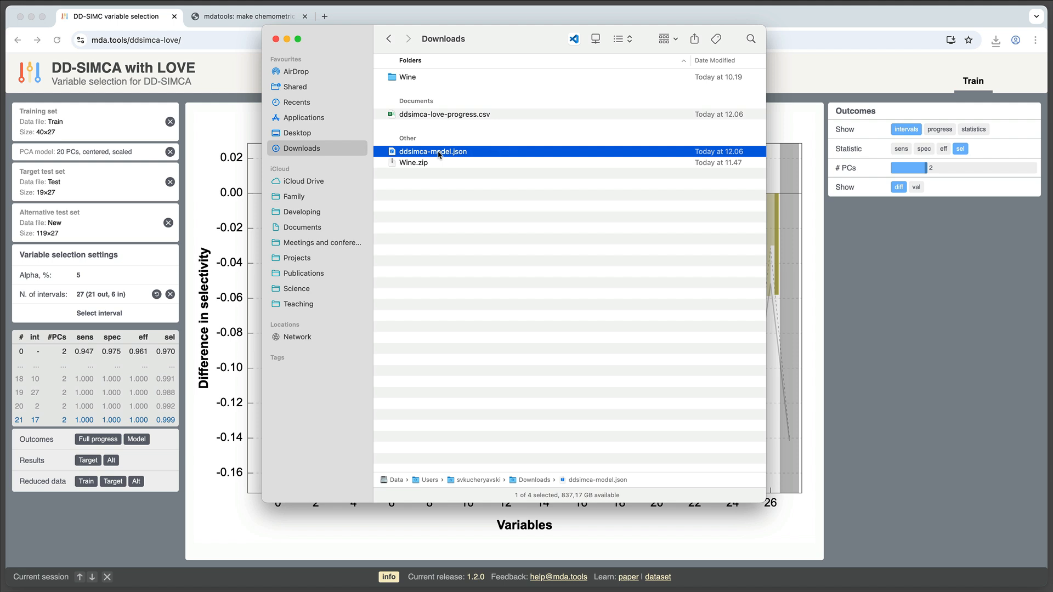
click(955, 310)
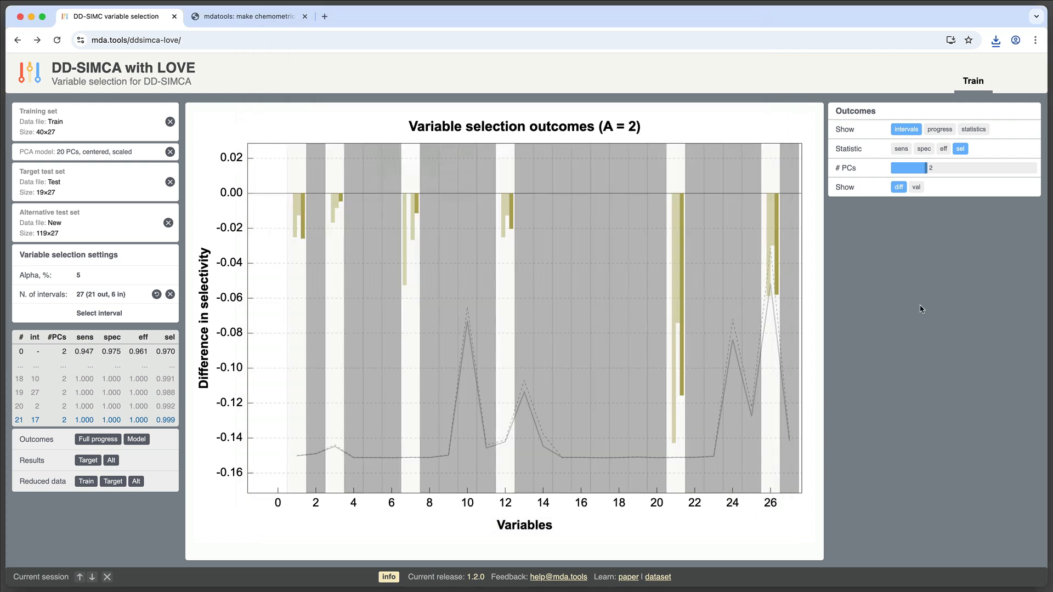
click(96, 462)
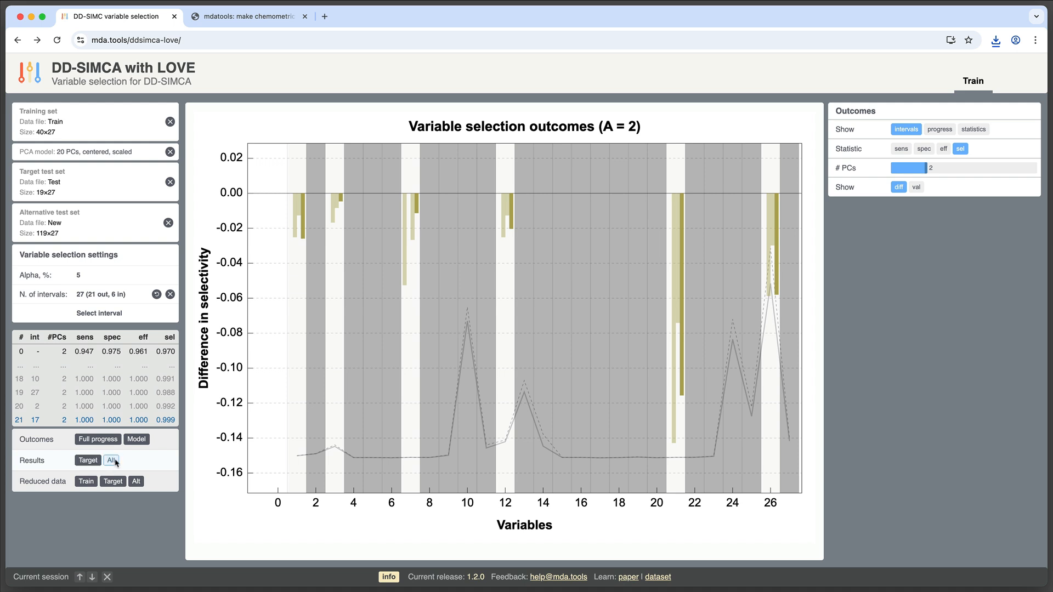
click(110, 460)
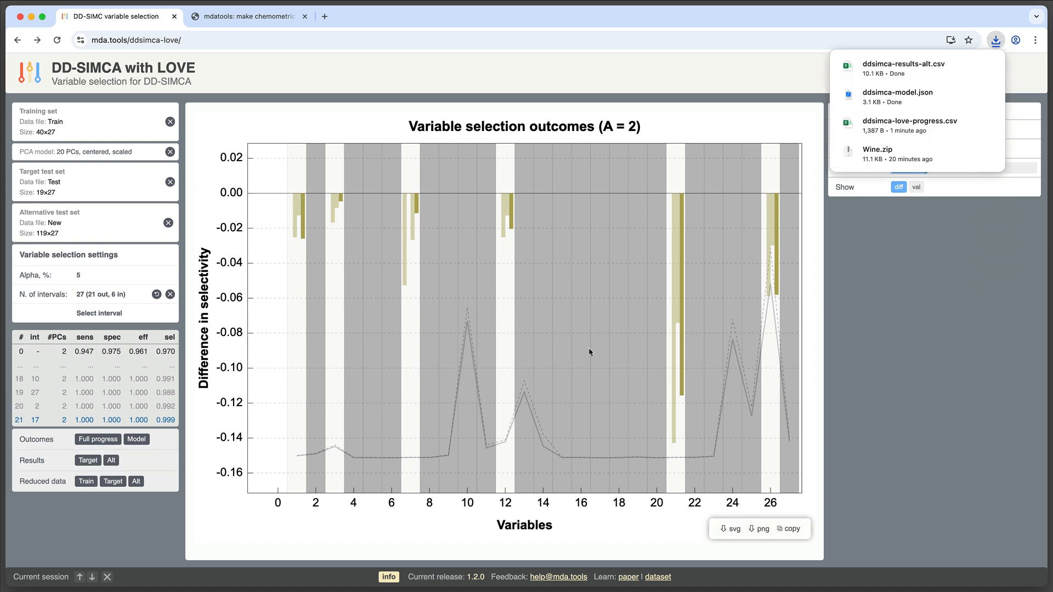
Switch to Finder and preview the downloaded ddsimca-results-alt.csv file
key(super+Tab)
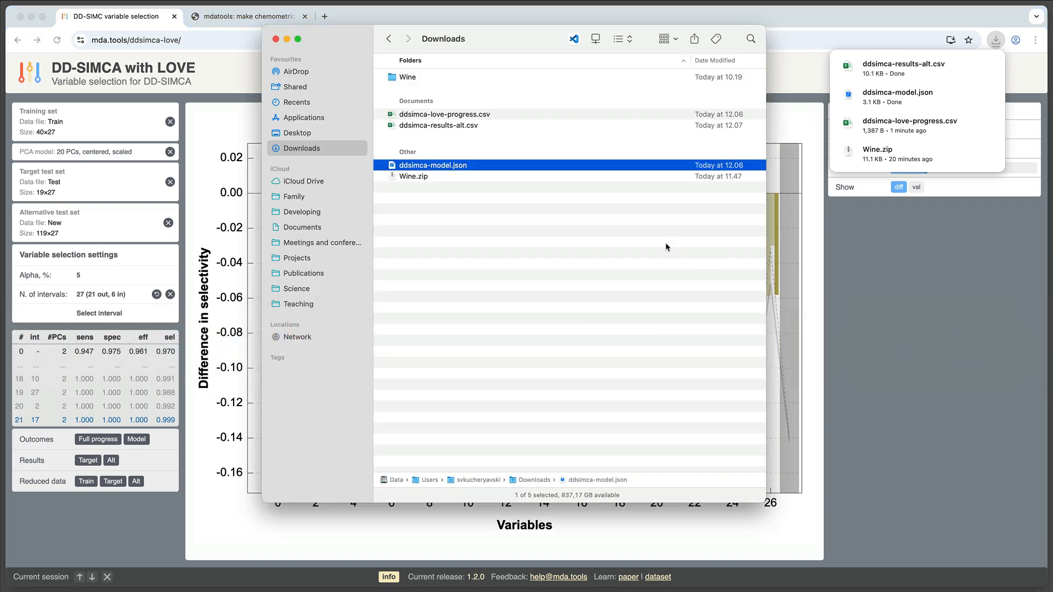
click(470, 126)
key(space)
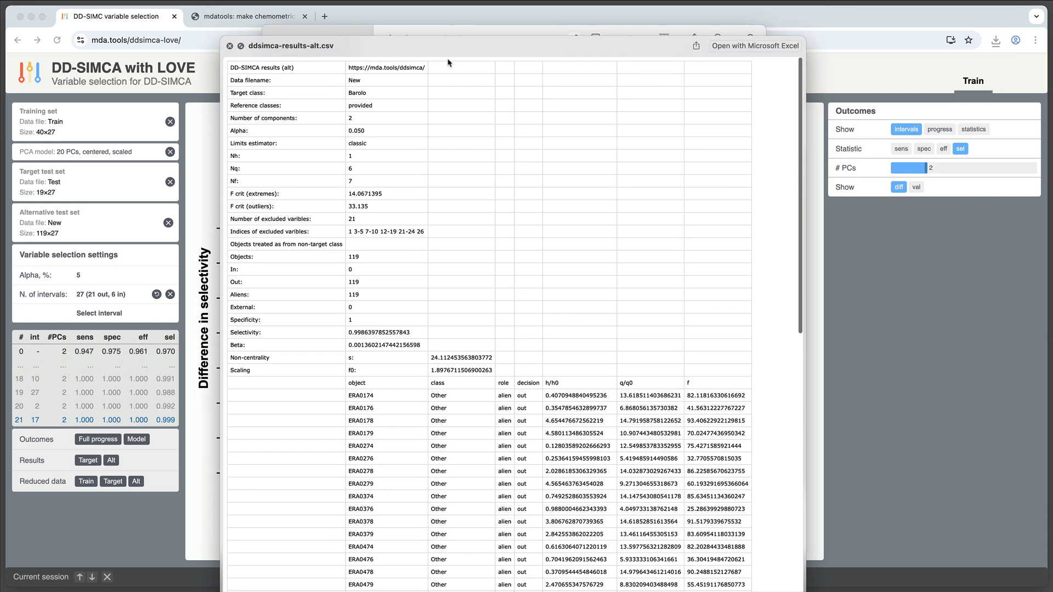
scroll(458, 311, up, 3)
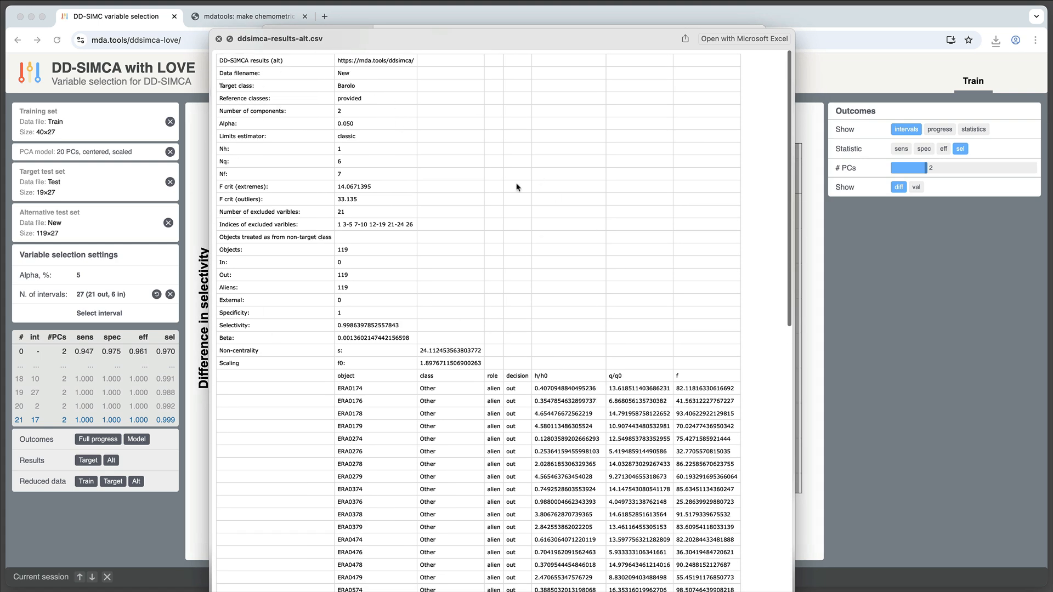
Scroll through the ddsimca-results-alt.csv preview and close it
scroll(510, 228, down, 5)
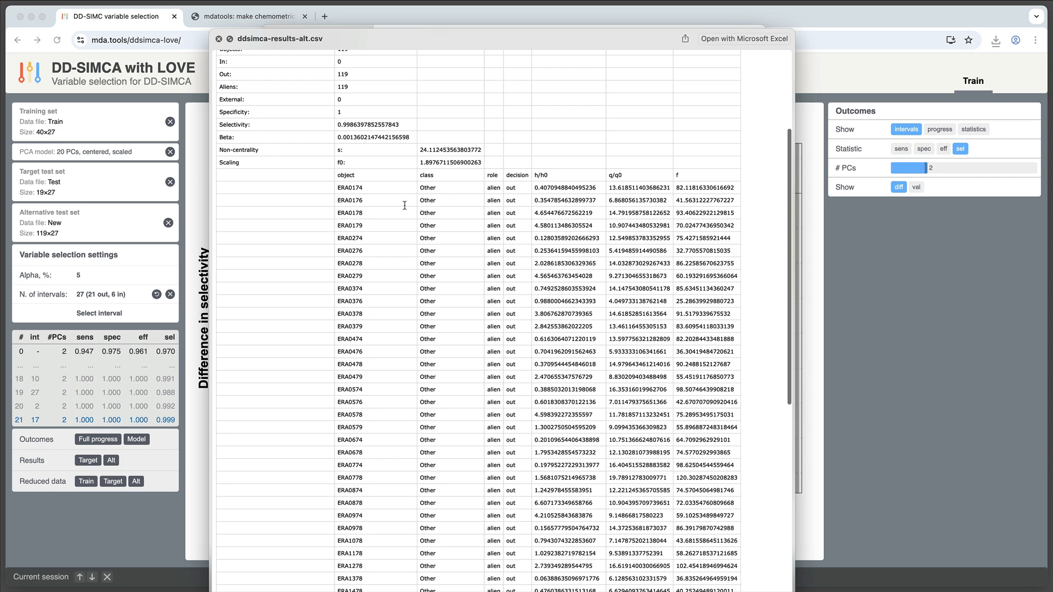
scroll(520, 295, down, 5)
scroll(520, 295, down, 15)
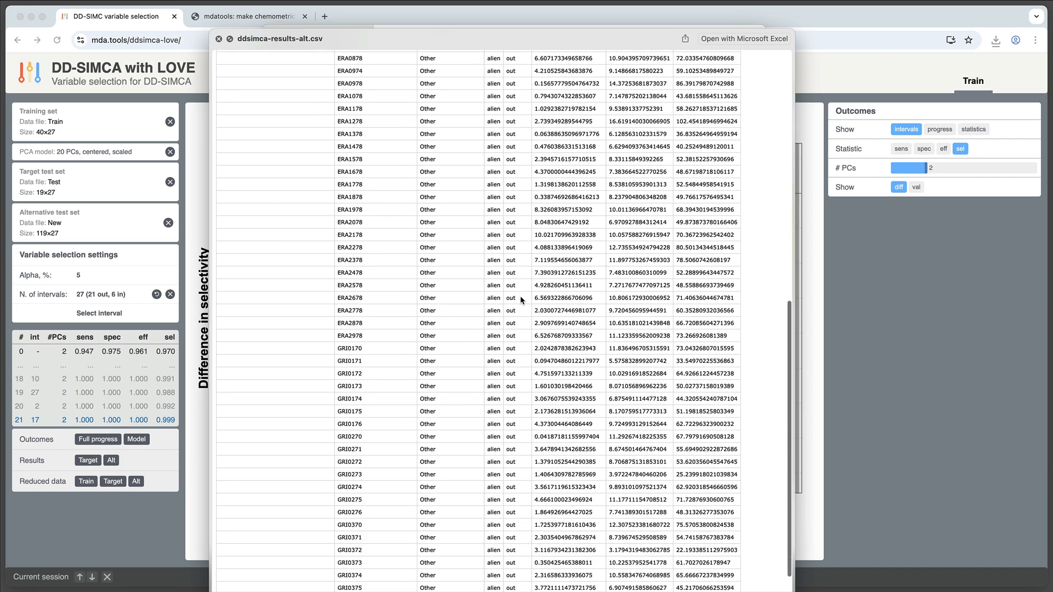
key(space)
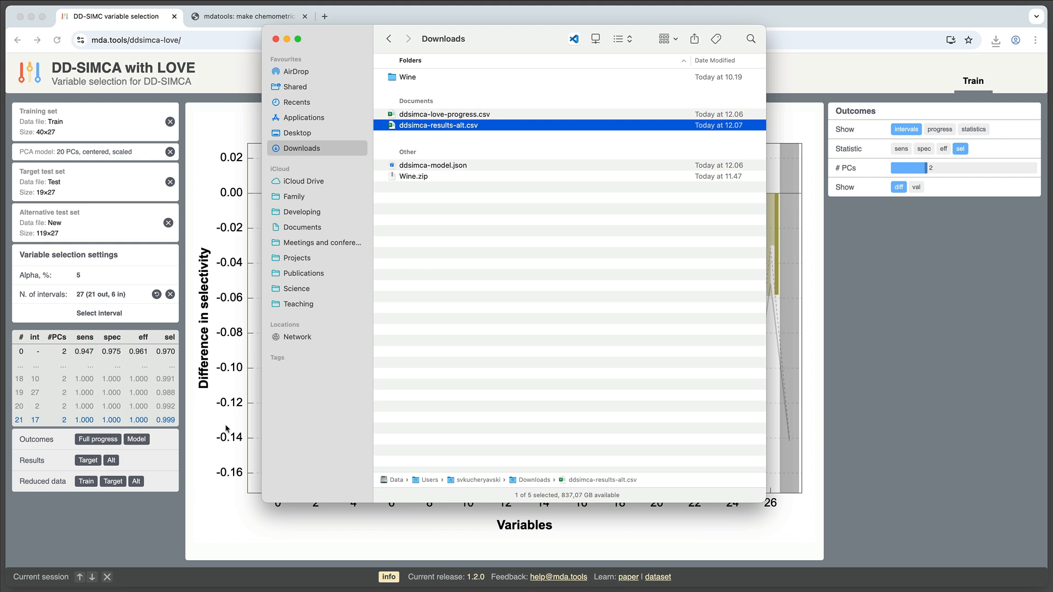
Return to the browser and download the reduced training data
click(163, 507)
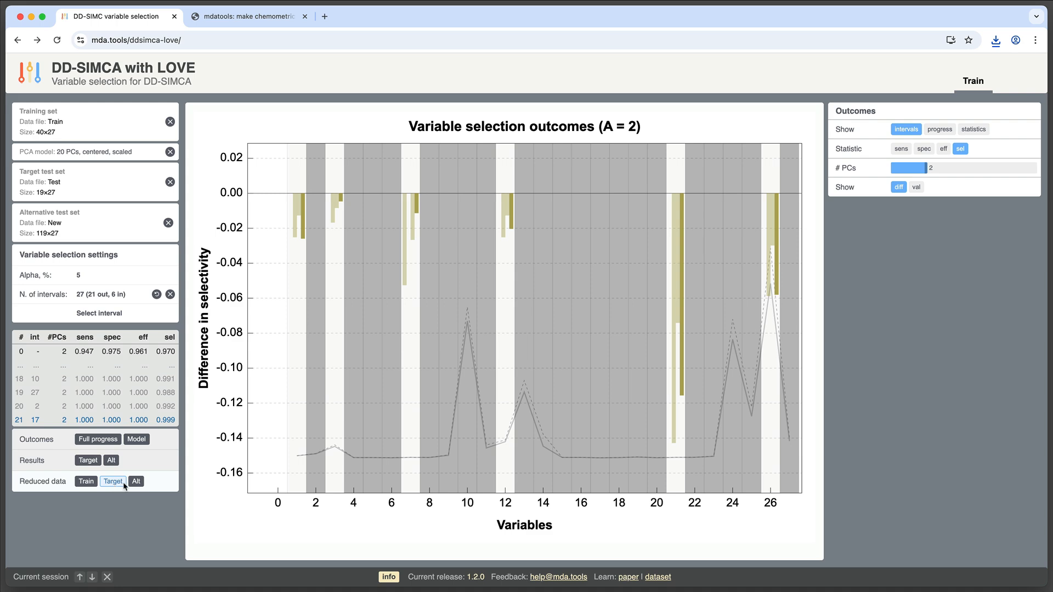
click(89, 485)
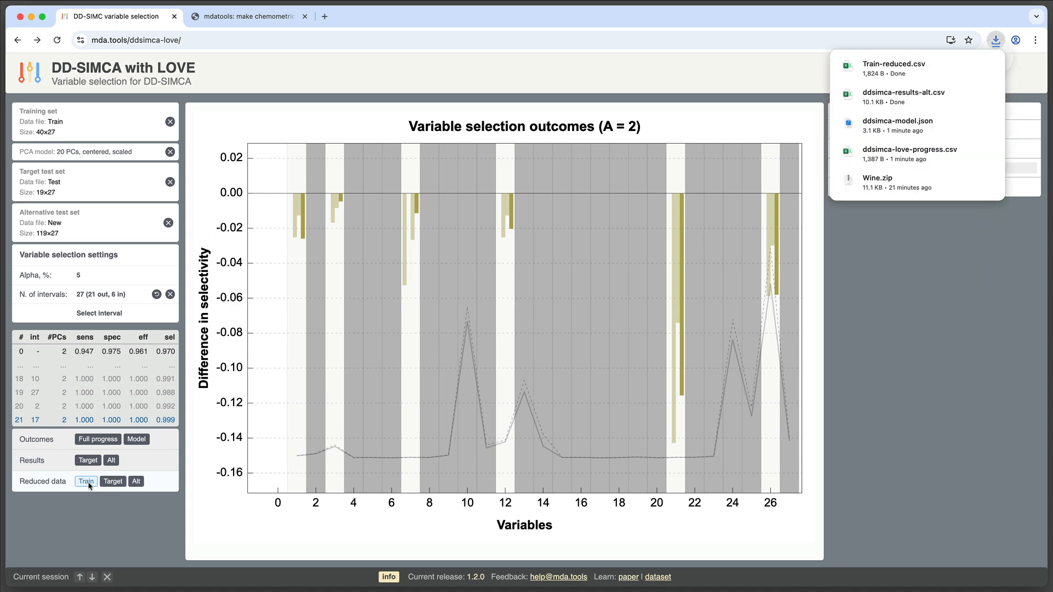
Switch to Finder and preview the downloaded Train-reduced.csv file
key(super+Tab)
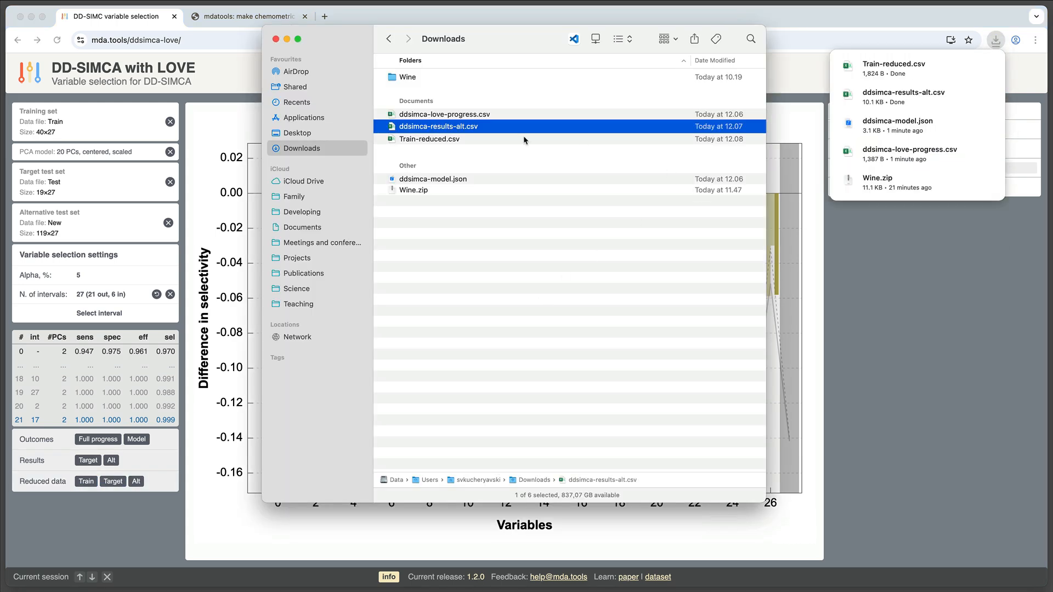
click(446, 140)
key(space)
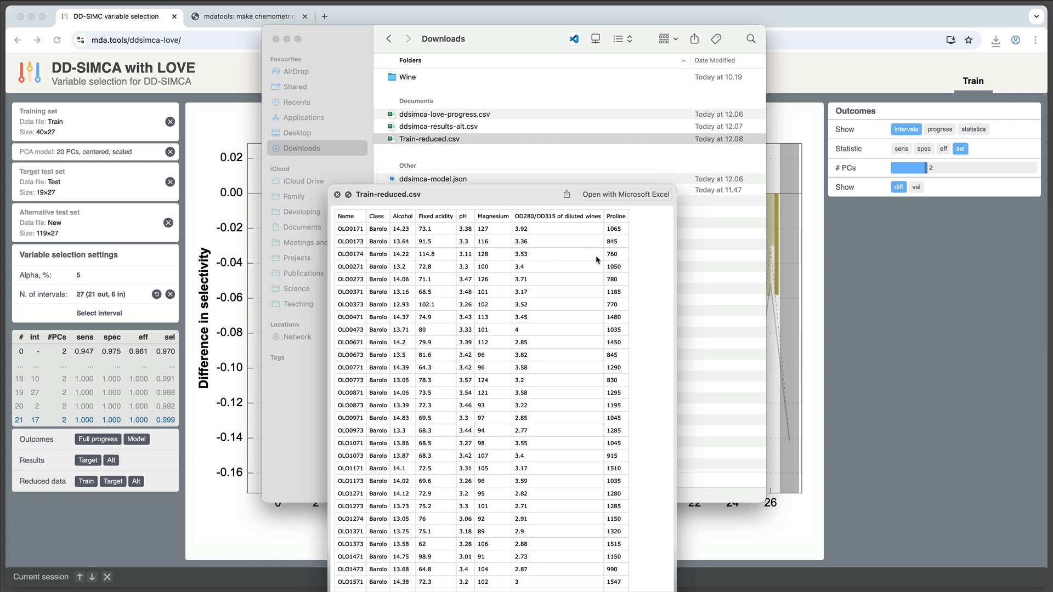
key(space)
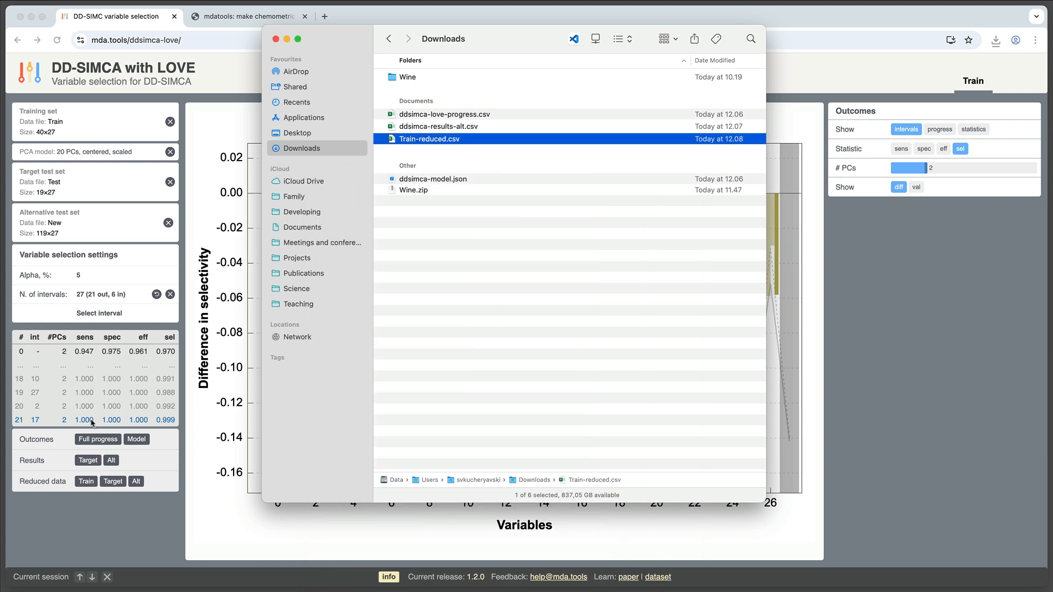
Open the DD-SIMCA app from mda.tools and load ddsimca-model.json from Downloads in the Predict: New tab
click(211, 500)
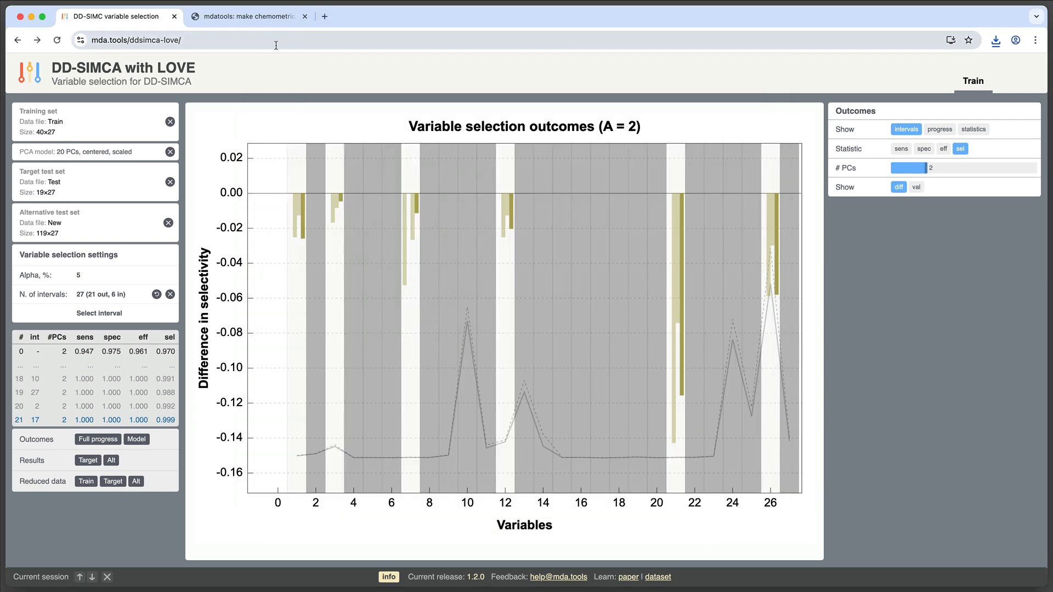
click(259, 18)
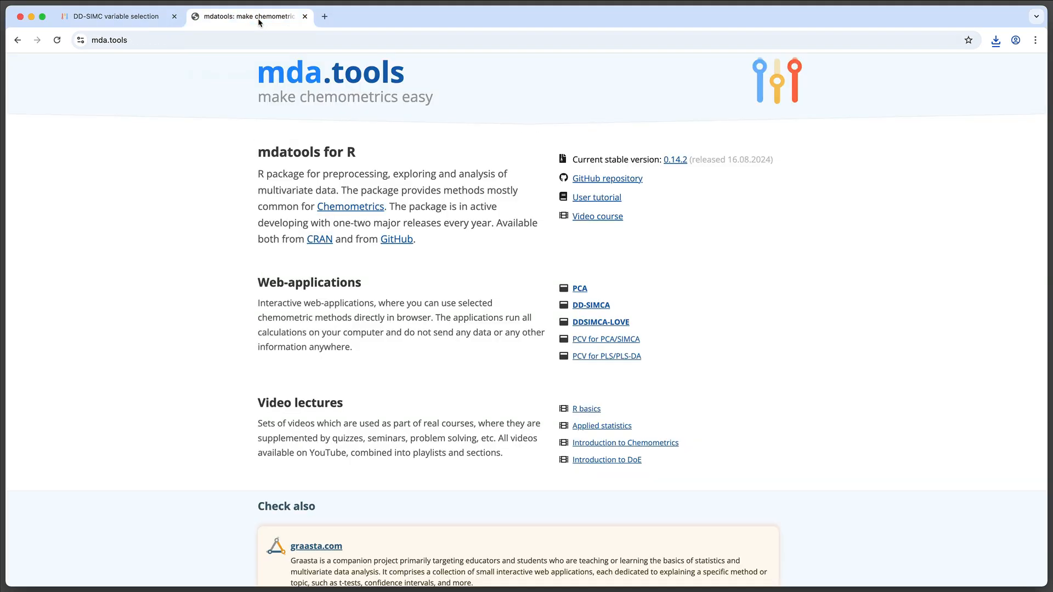
click(595, 307)
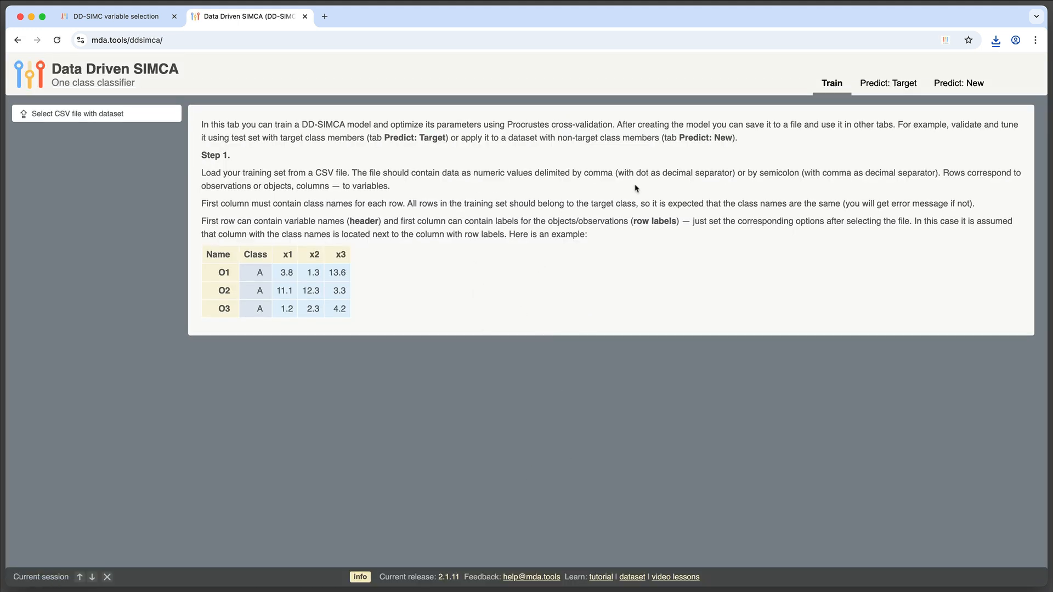
click(968, 85)
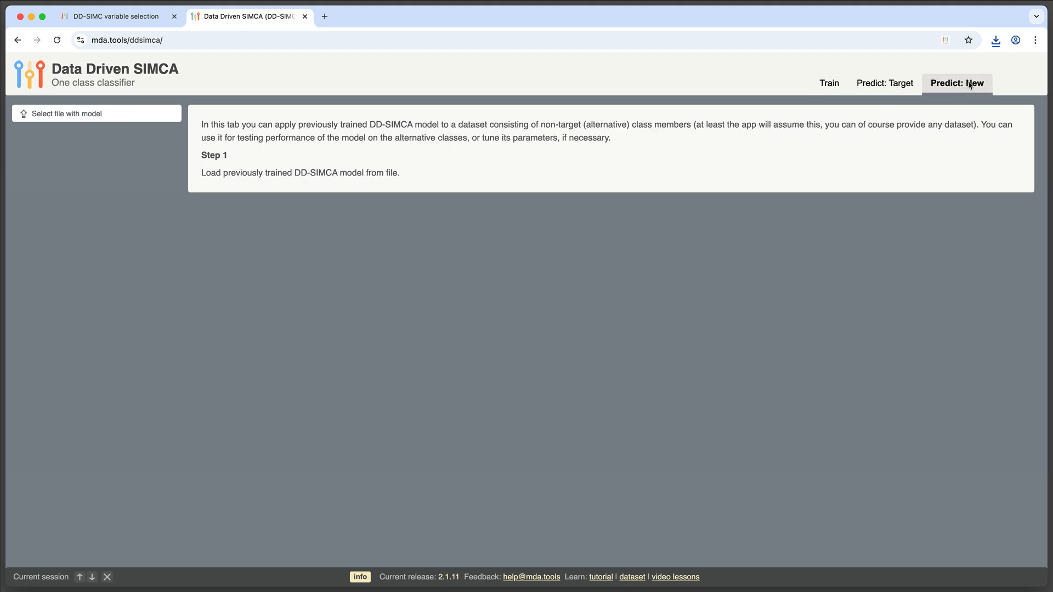
click(87, 114)
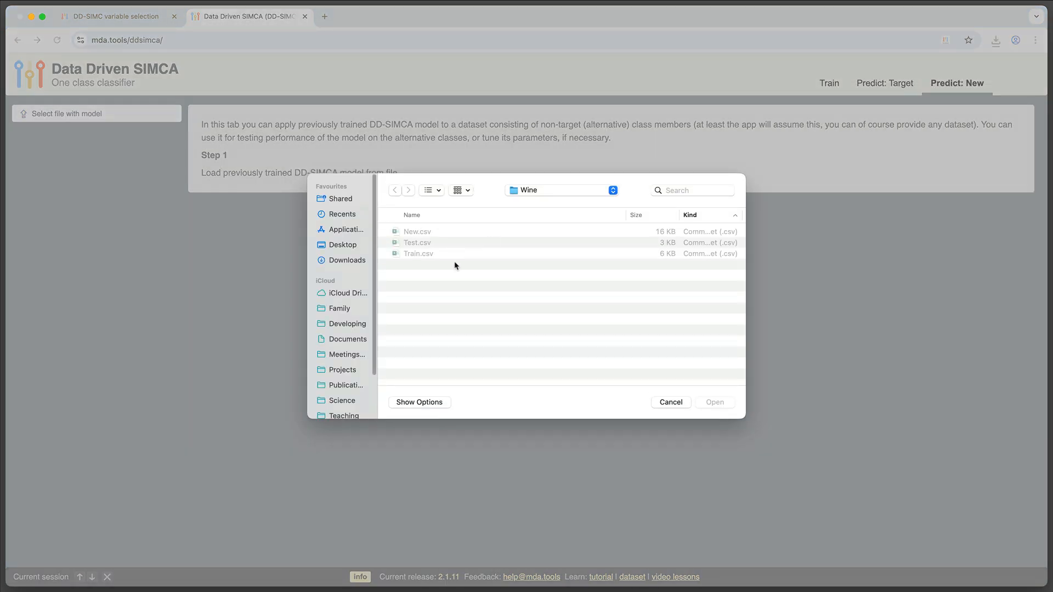
key(super+Up)
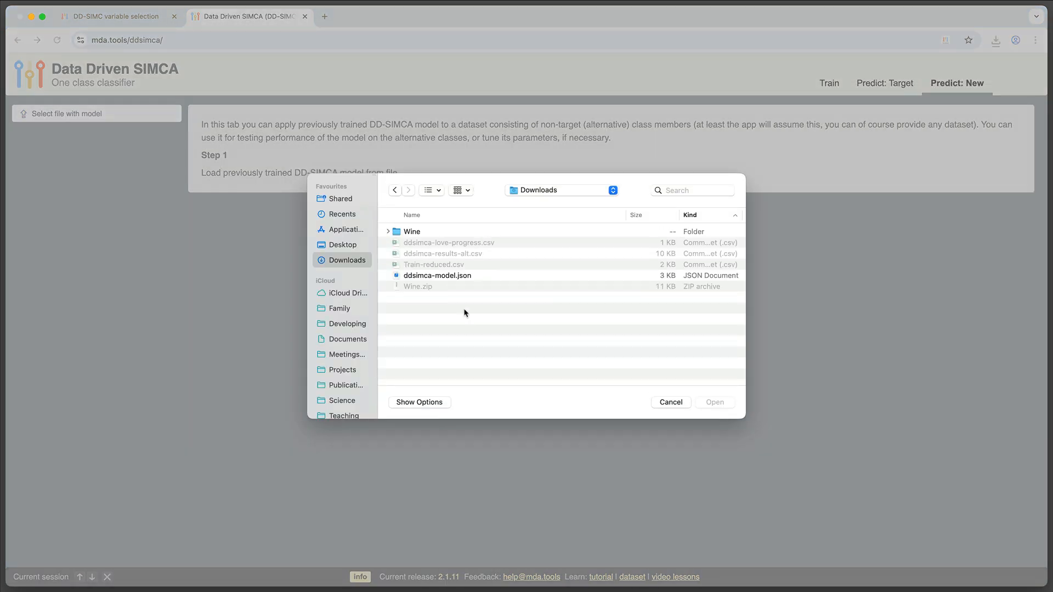
double_click(458, 277)
click(86, 133)
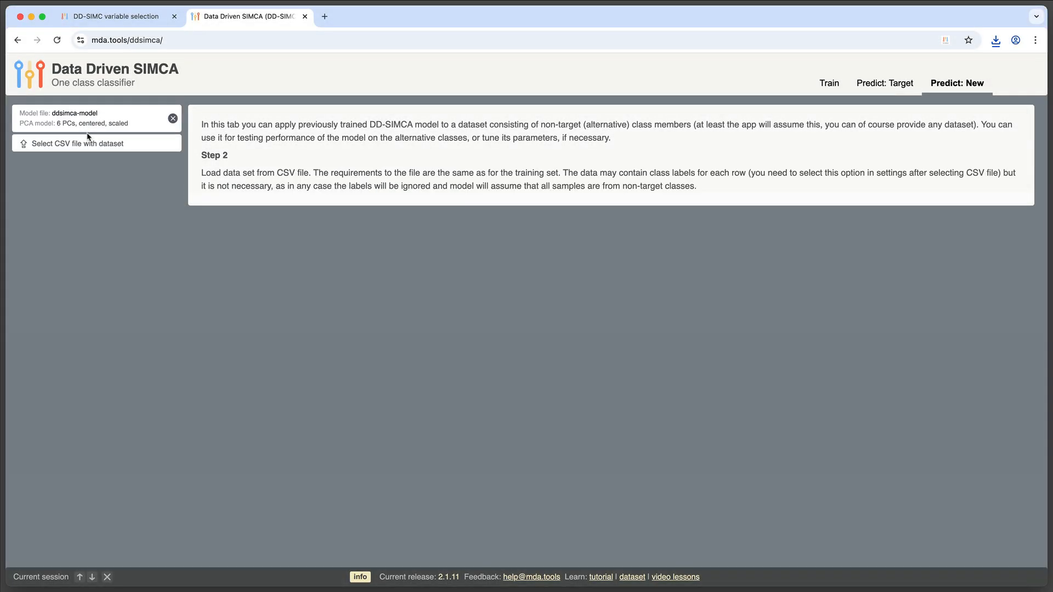
Load New.csv from the Wine folder as the new dataset
click(98, 146)
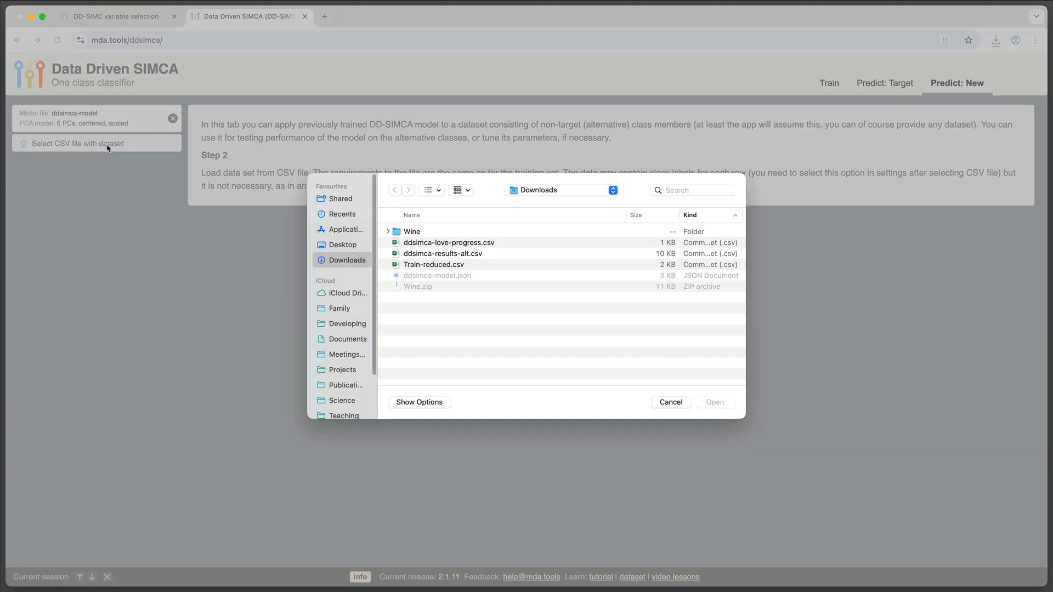
double_click(413, 230)
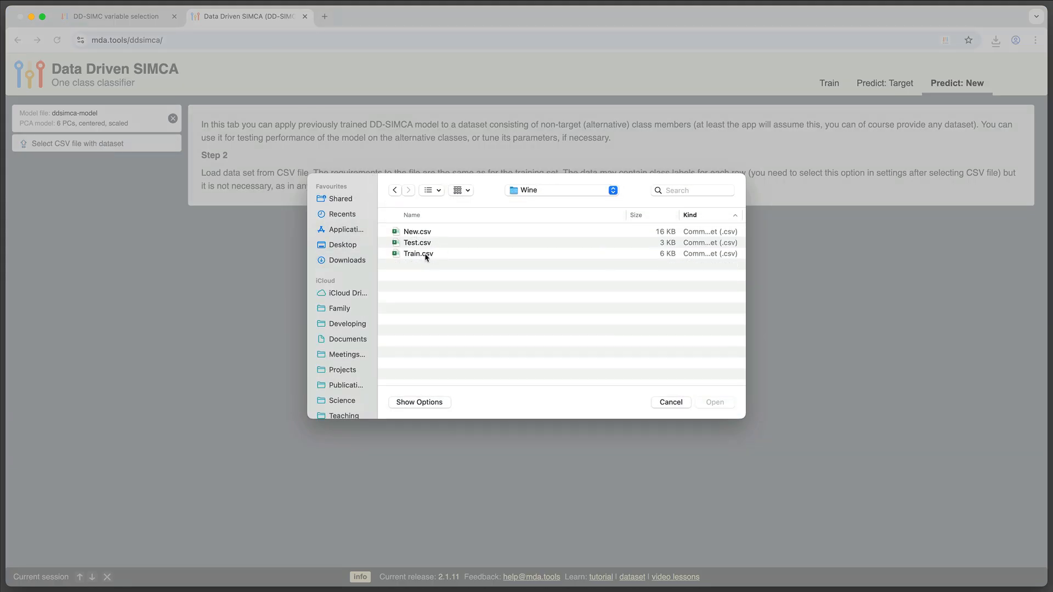
double_click(421, 233)
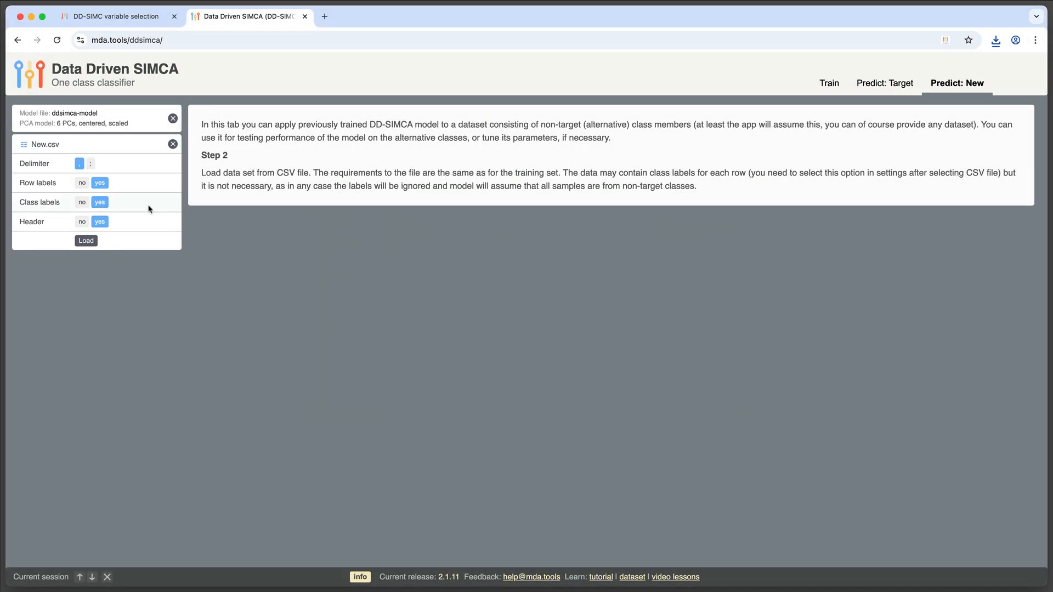
click(87, 241)
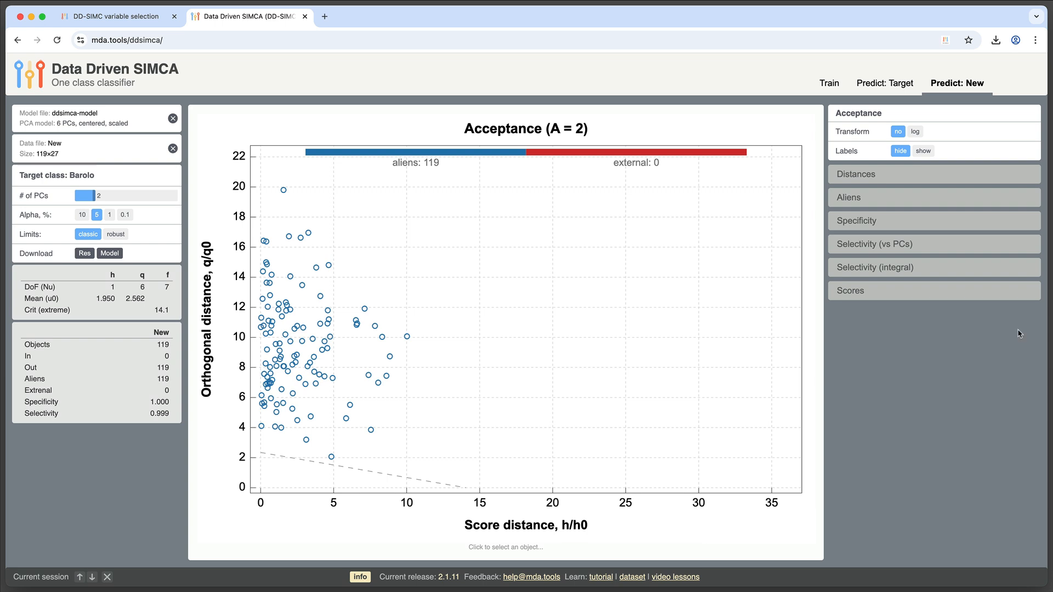
Switch the acceptance plot to log transform and save it as a PNG
click(915, 131)
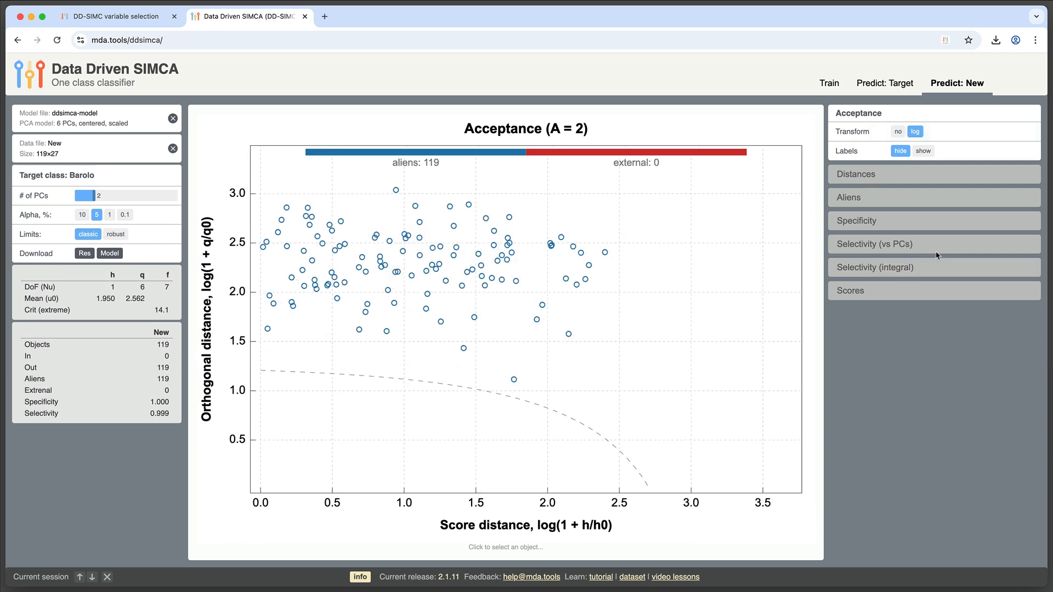
mouse_move(616, 370)
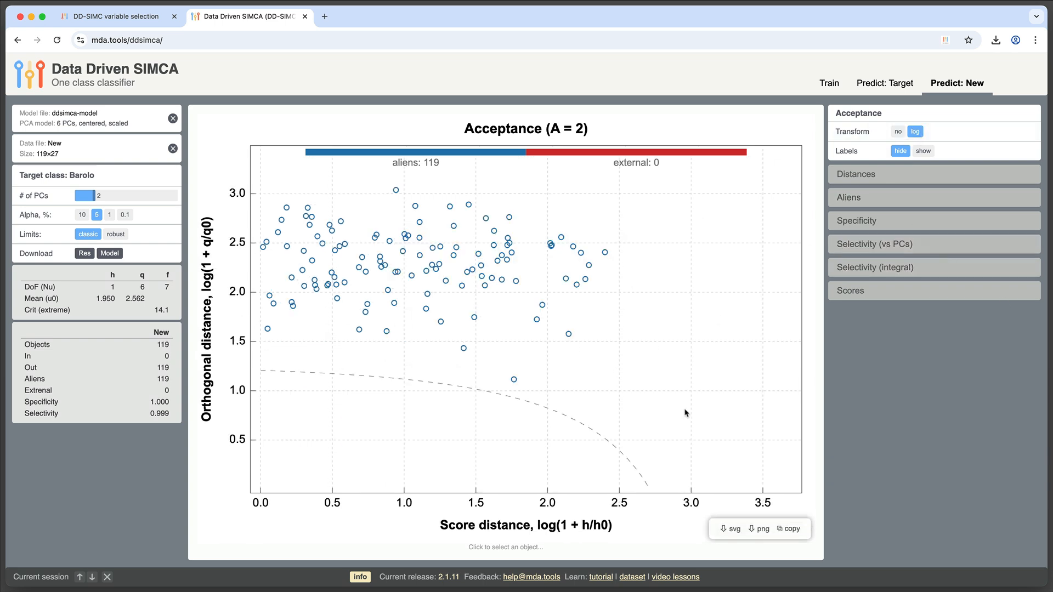
click(762, 530)
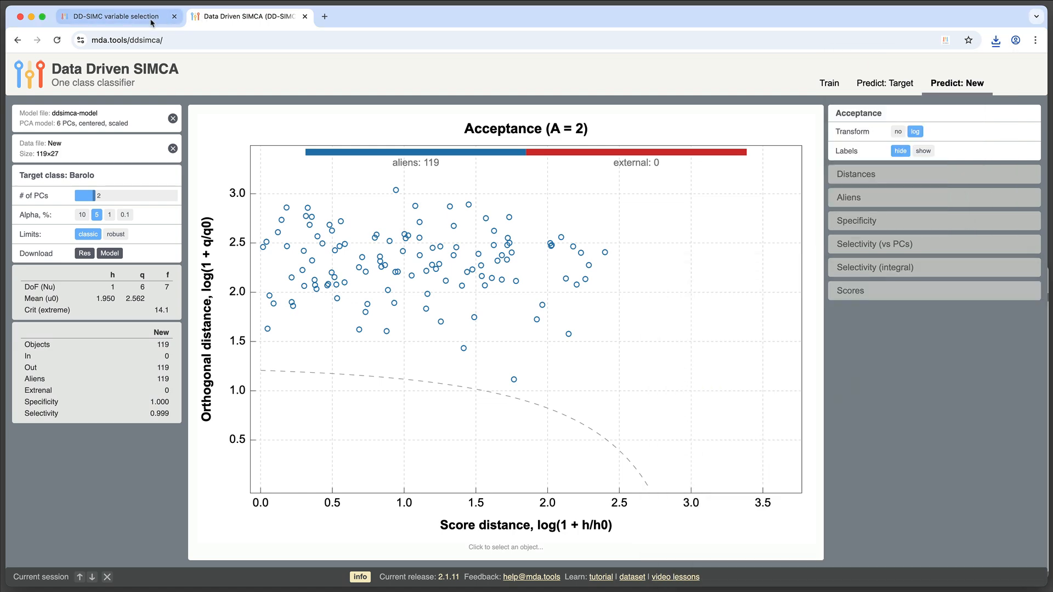
Load Train.csv in the Train tab and create the global PCA model
click(829, 89)
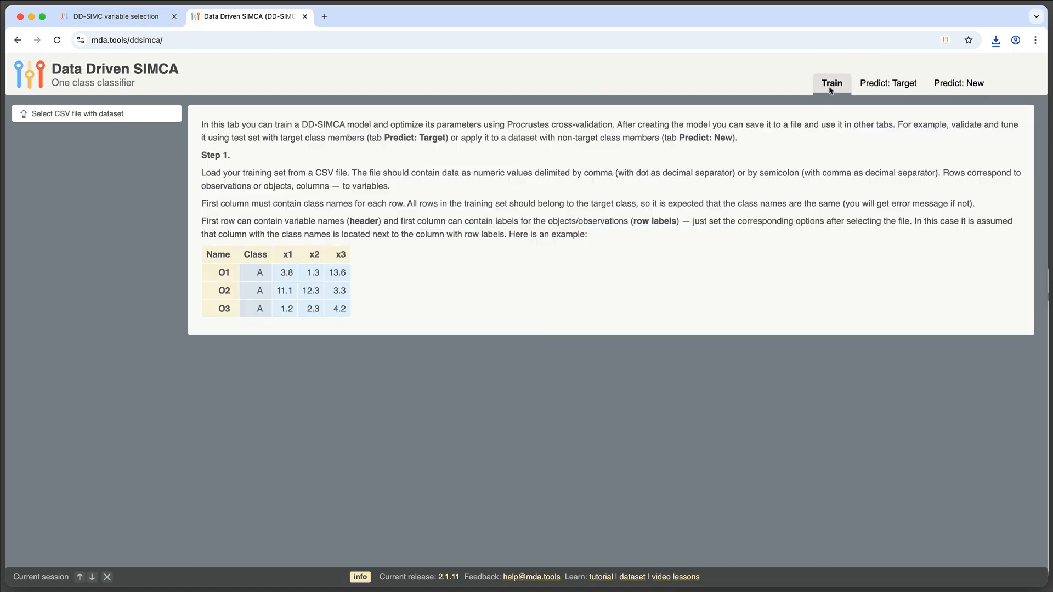
click(101, 113)
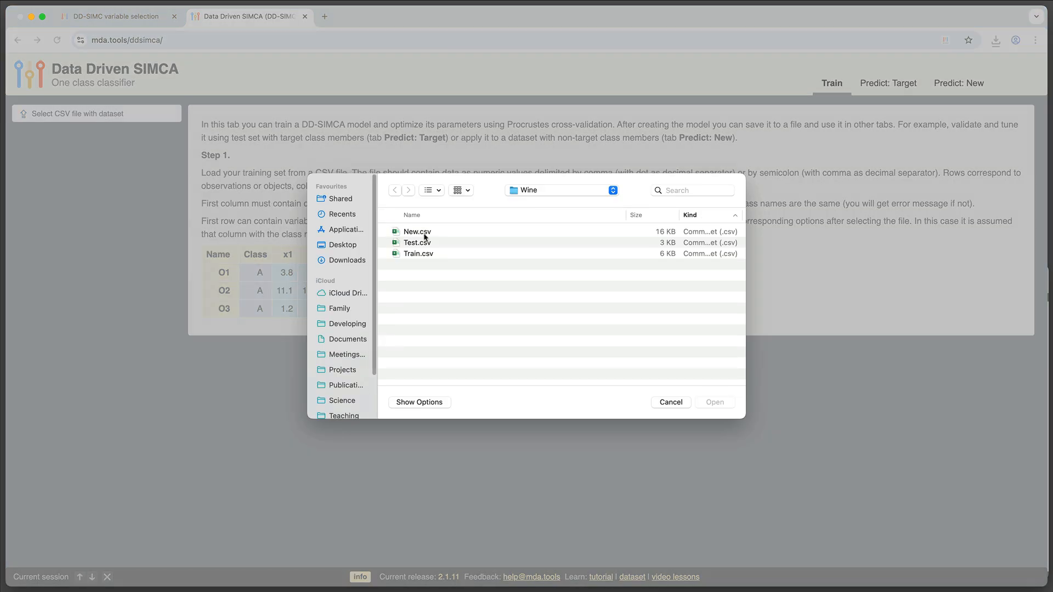
double_click(421, 254)
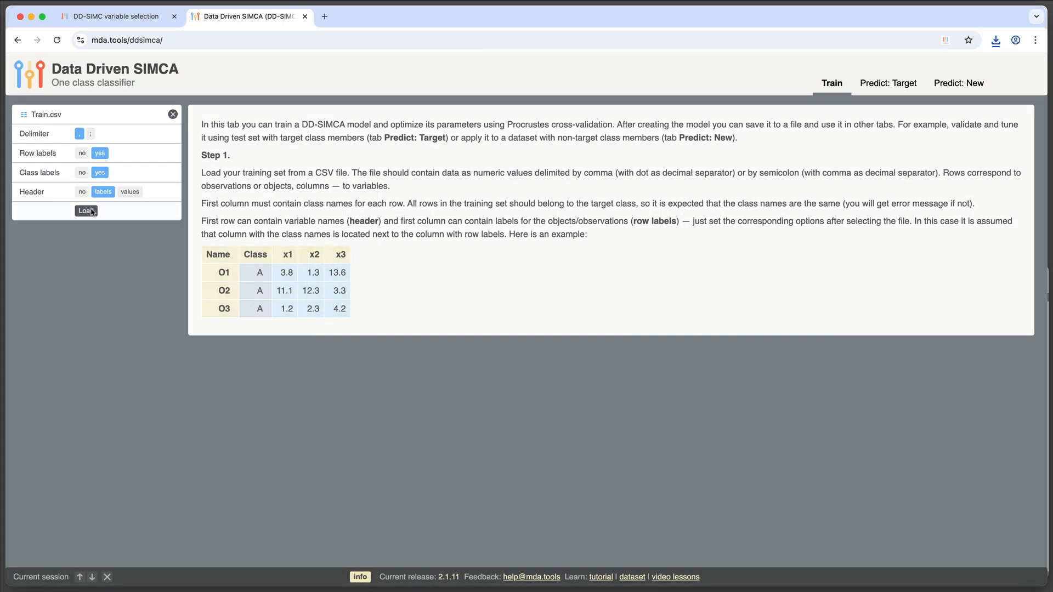
click(91, 210)
click(100, 183)
click(99, 201)
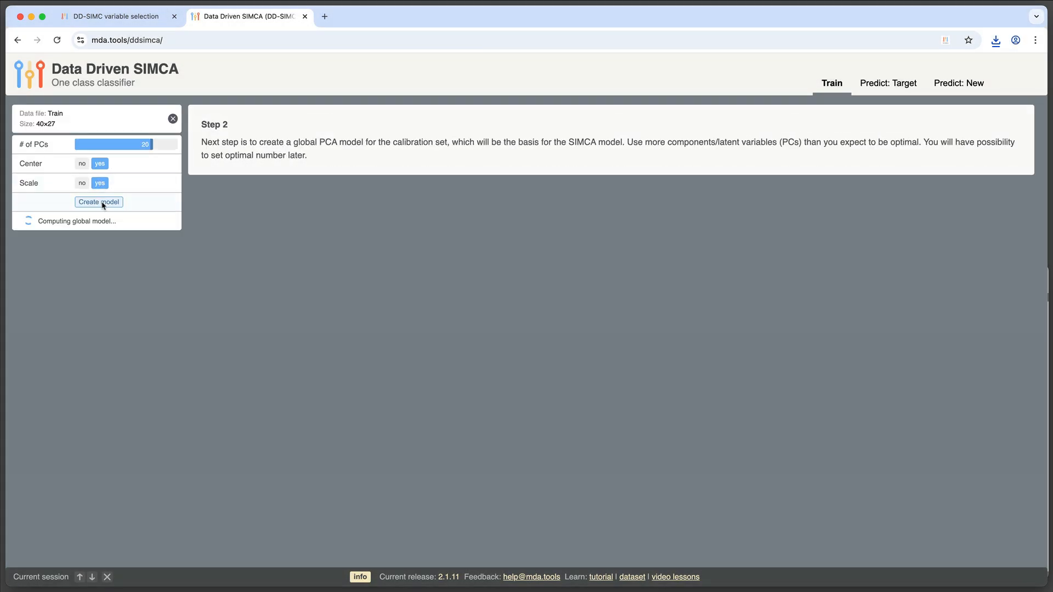
Set the number of PCs to 3 and download the trained model
click(93, 183)
click(95, 203)
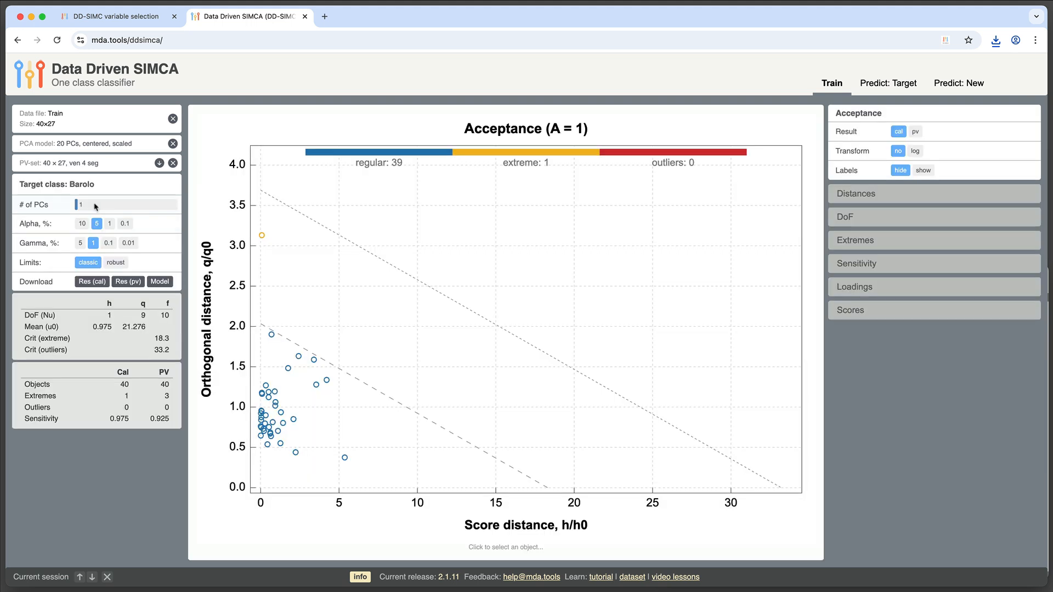
click(87, 207)
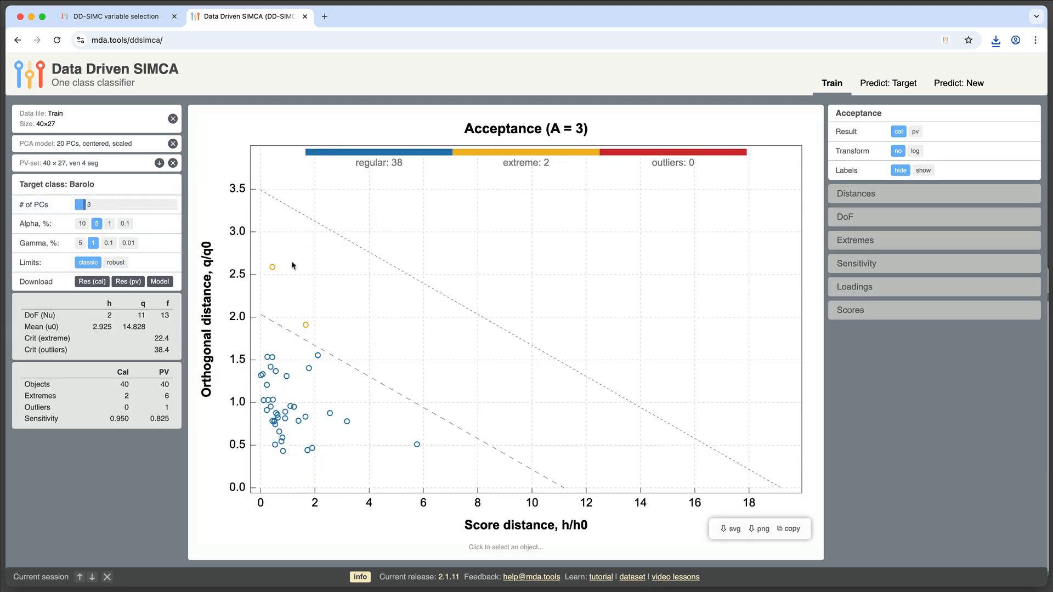
click(160, 282)
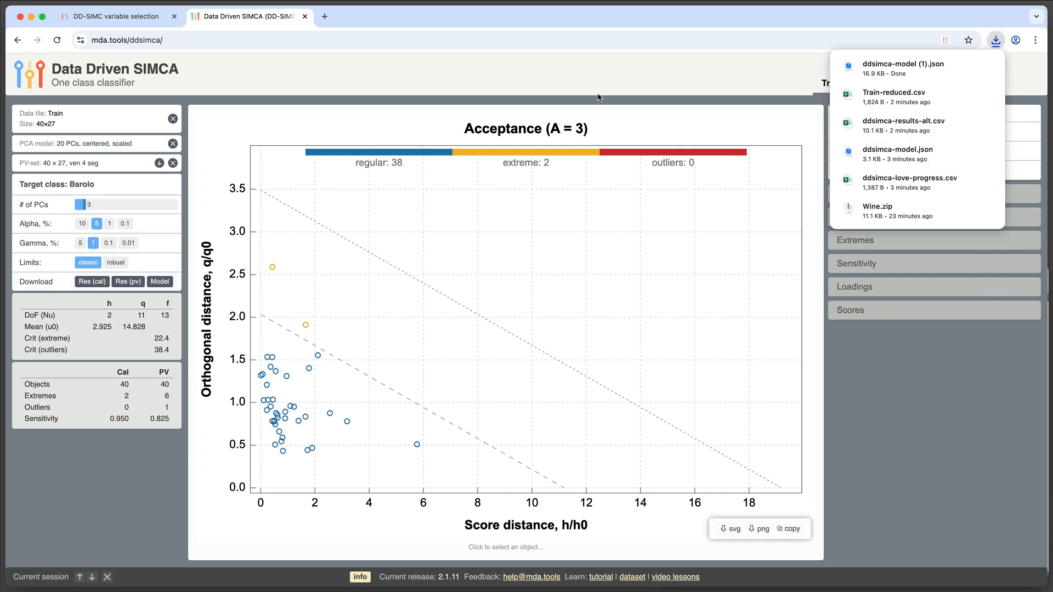
Replace the model in the Predict: New tab with ddsimca-model (1).json from Downloads
click(1027, 77)
click(966, 83)
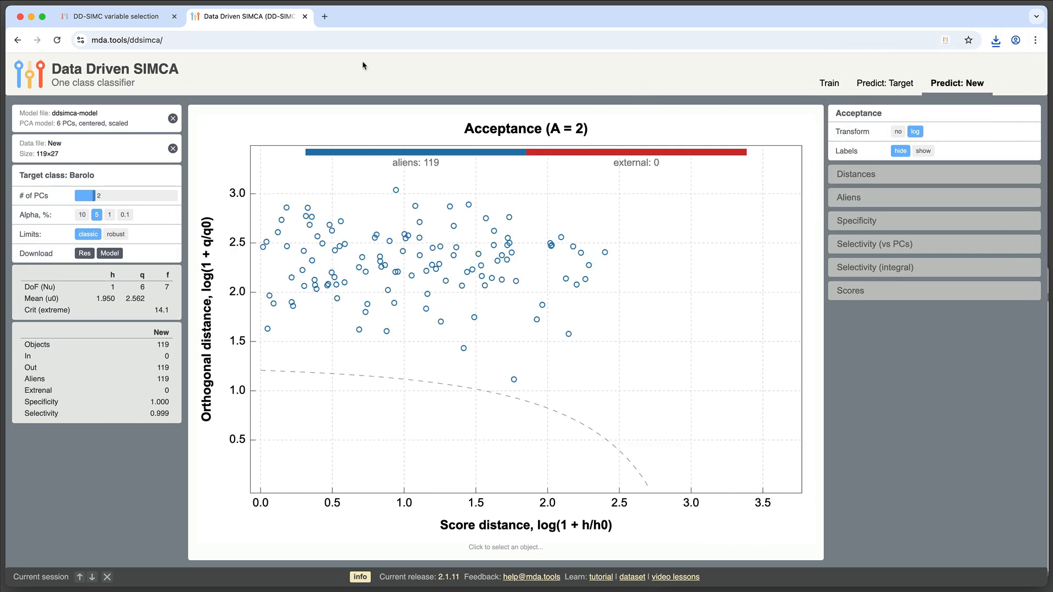
click(173, 119)
click(120, 115)
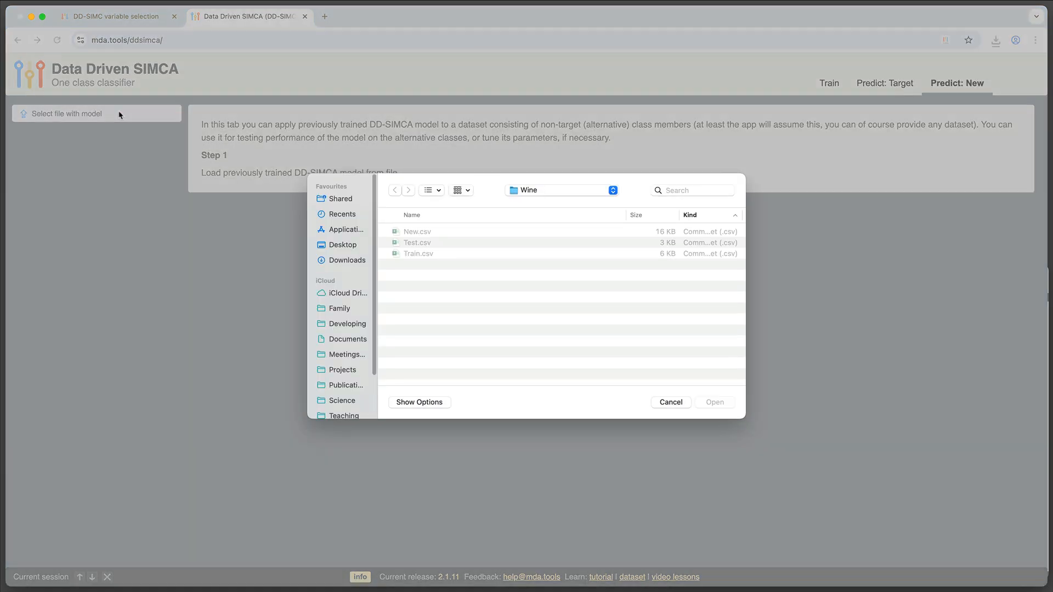
key(super+Up)
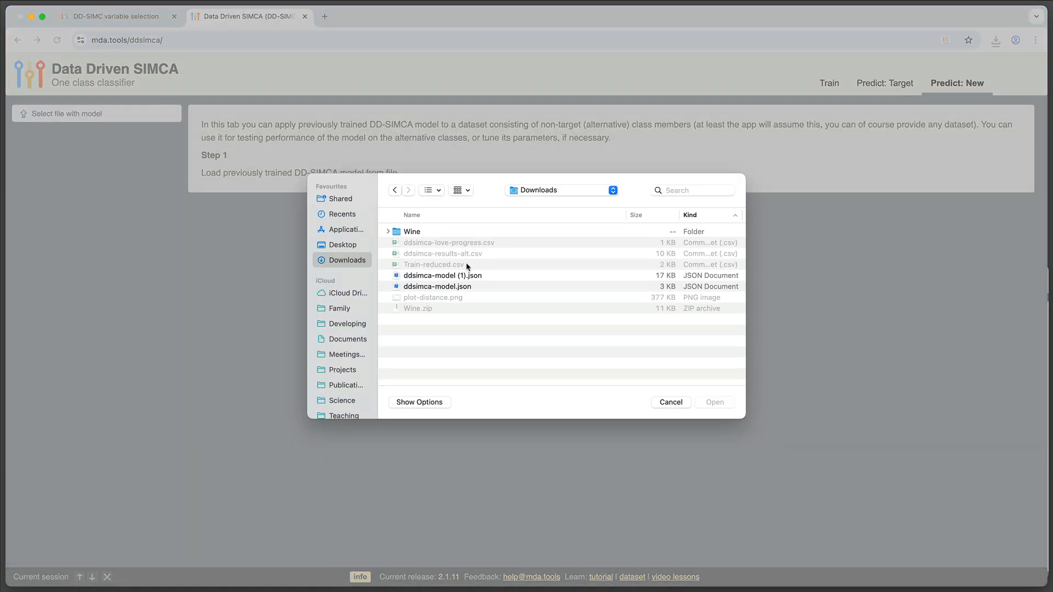
double_click(475, 278)
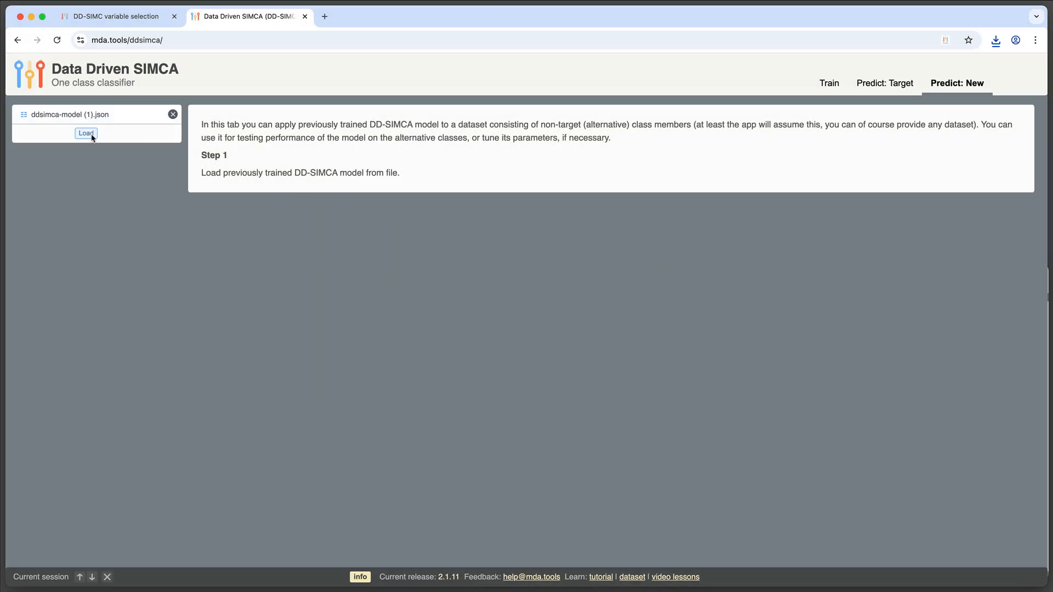
click(107, 146)
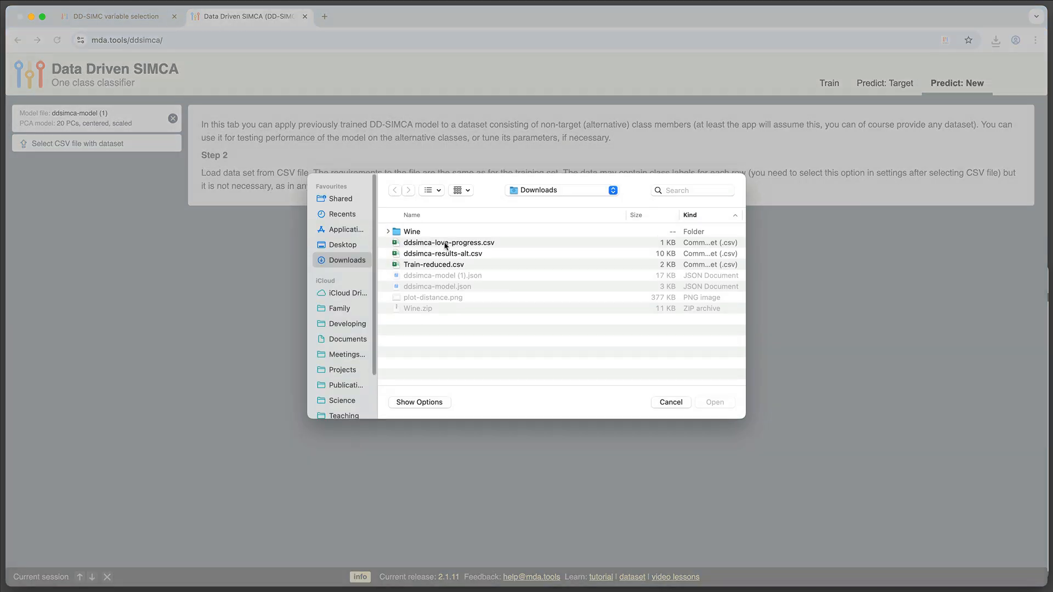
Load New.csv from the Wine folder and switch the acceptance plot to log transform
double_click(417, 233)
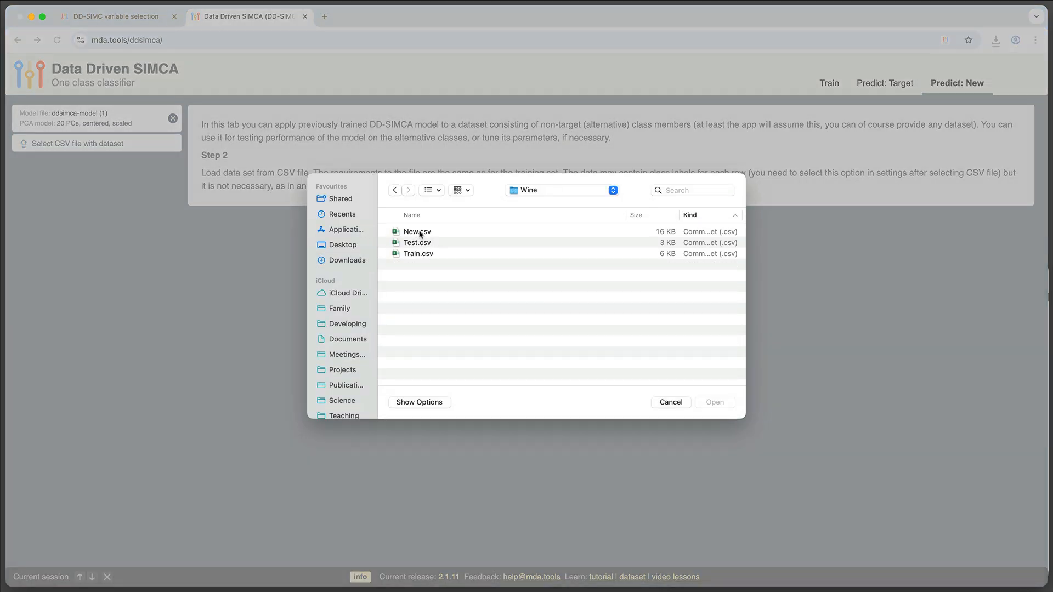
double_click(419, 234)
click(87, 242)
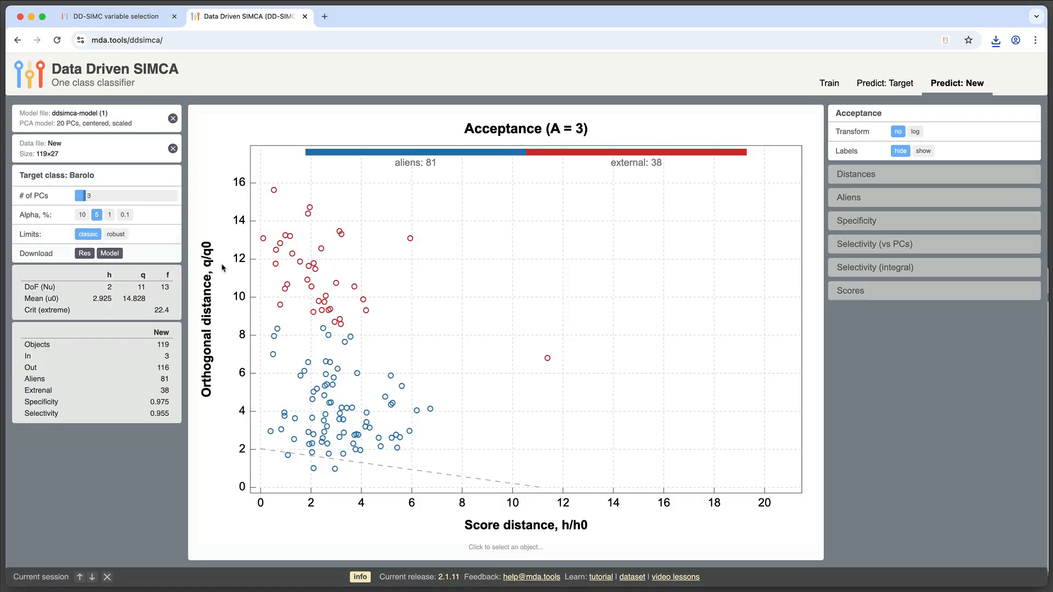
click(915, 132)
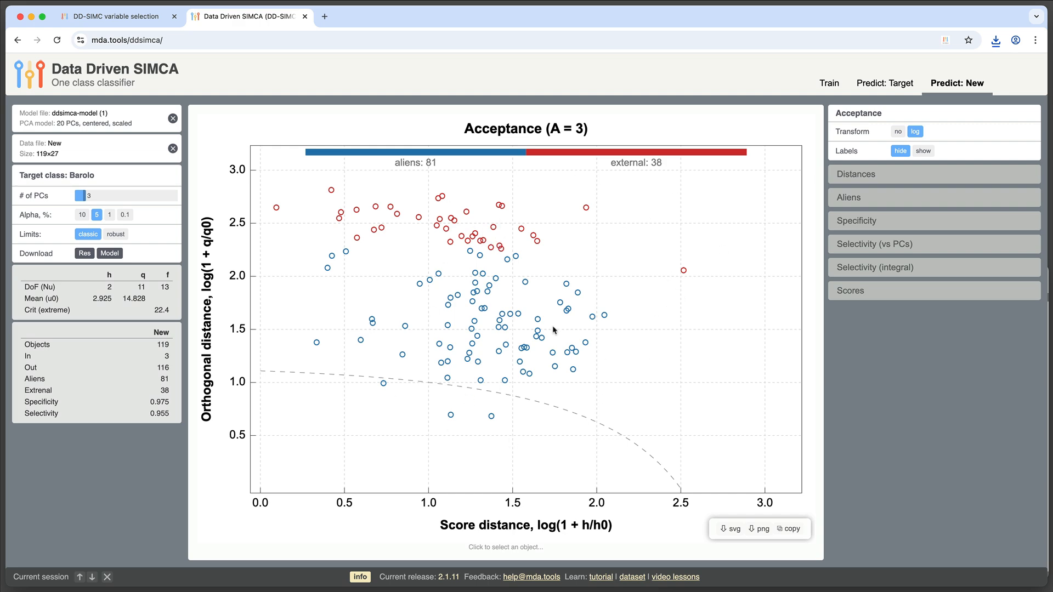
Bring up the plot-distance.png preview and move it above the acceptance plot for comparison
key(super+Tab)
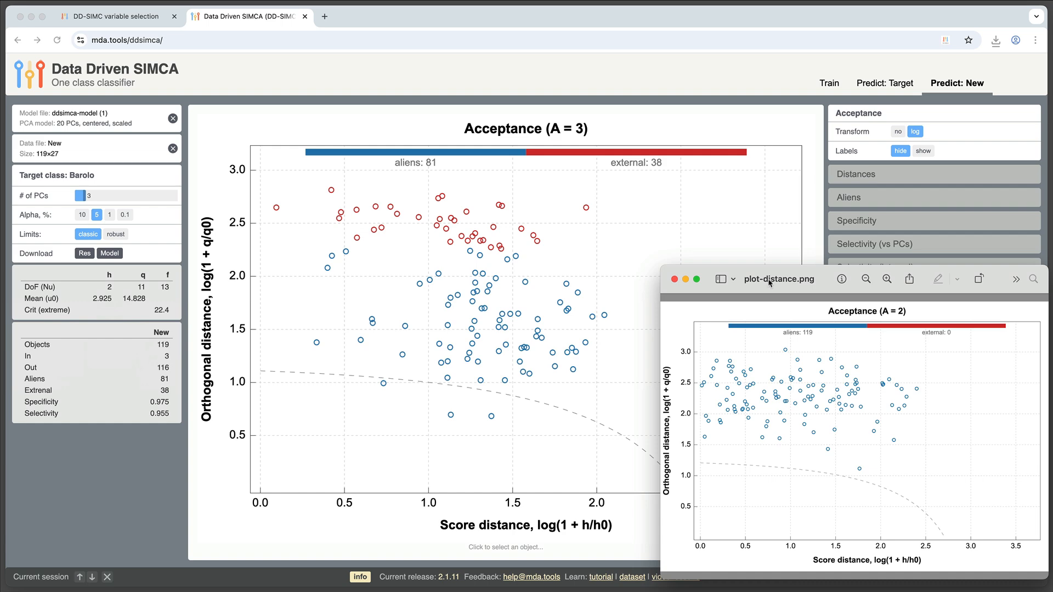
drag(769, 283, 758, 29)
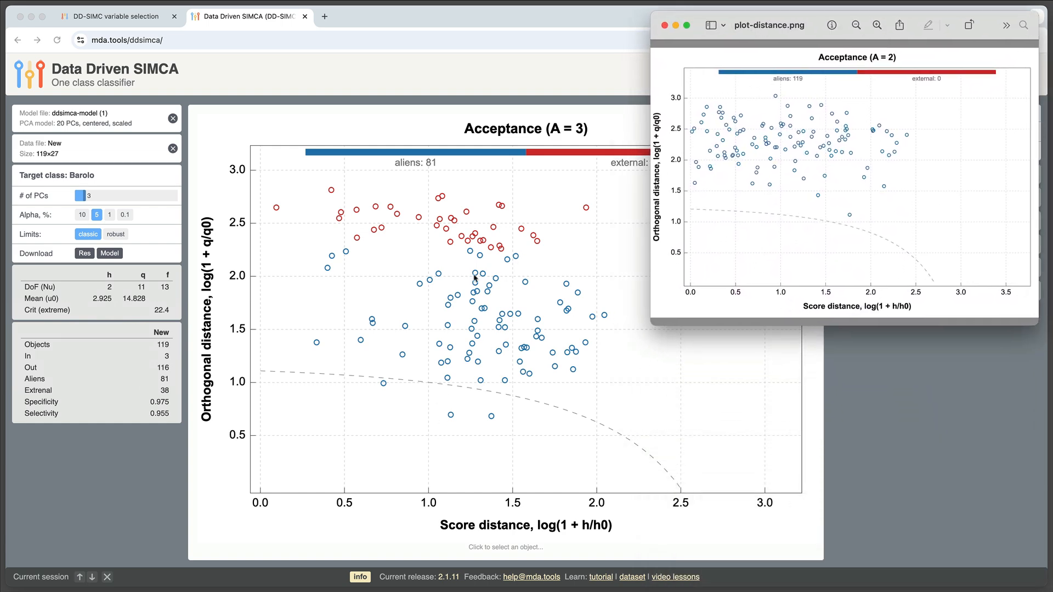